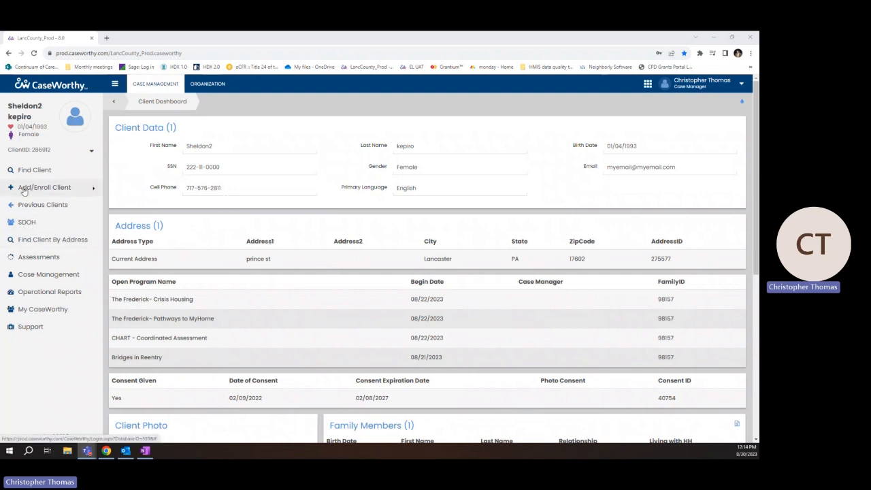
Start an Express Intake for a new client from the Add/Enroll Client menu
click(68, 191)
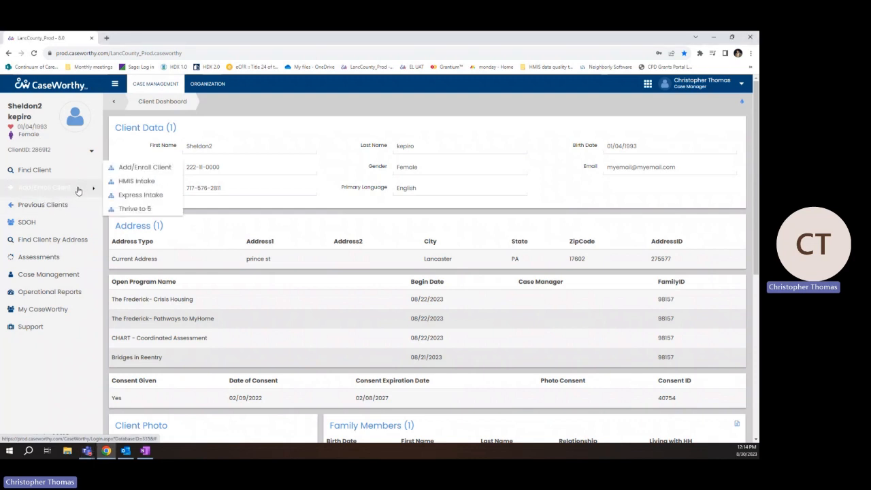
click(154, 196)
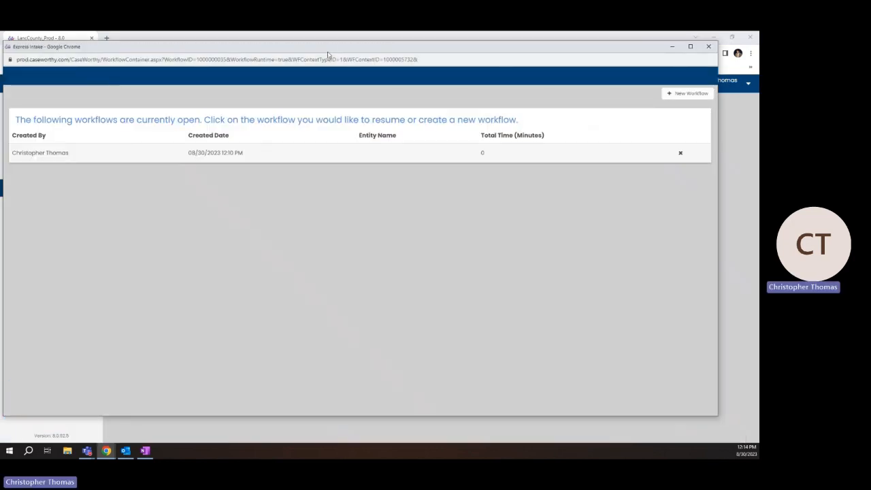
Maximize the Express Intake window and exit the open 08/30/2023 12:10 PM workflow
drag(327, 56, 350, 34)
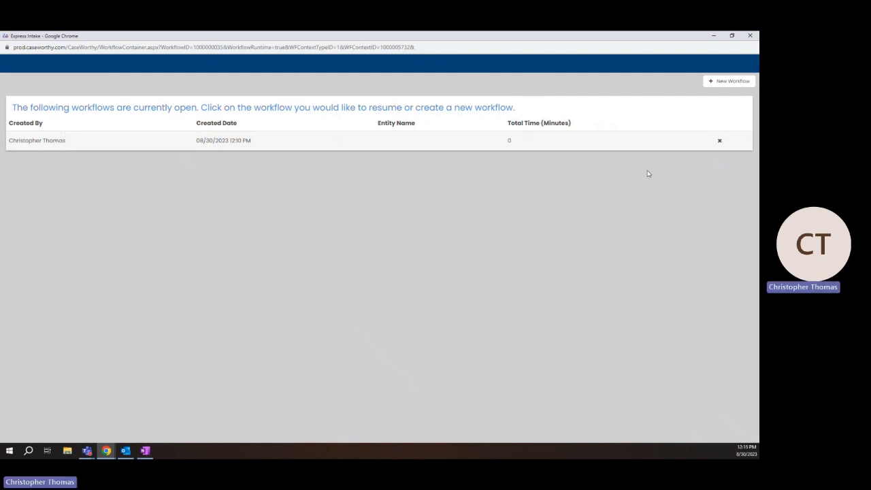
click(719, 141)
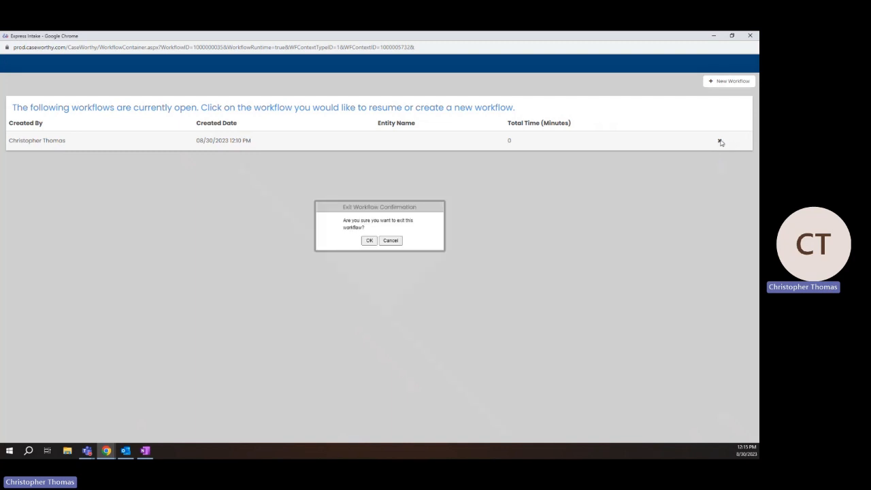
click(370, 241)
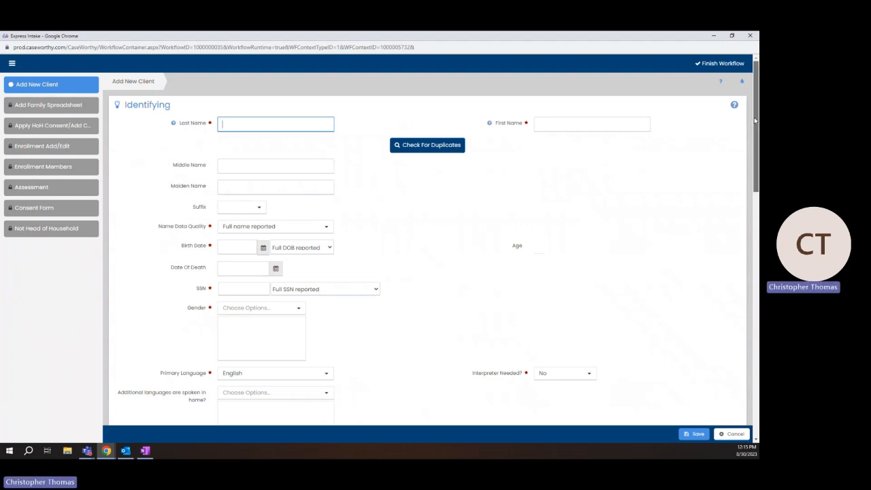
Scroll through the blank Add New Client form's sections, including address and phone, and back up
drag(754, 121, 724, 373)
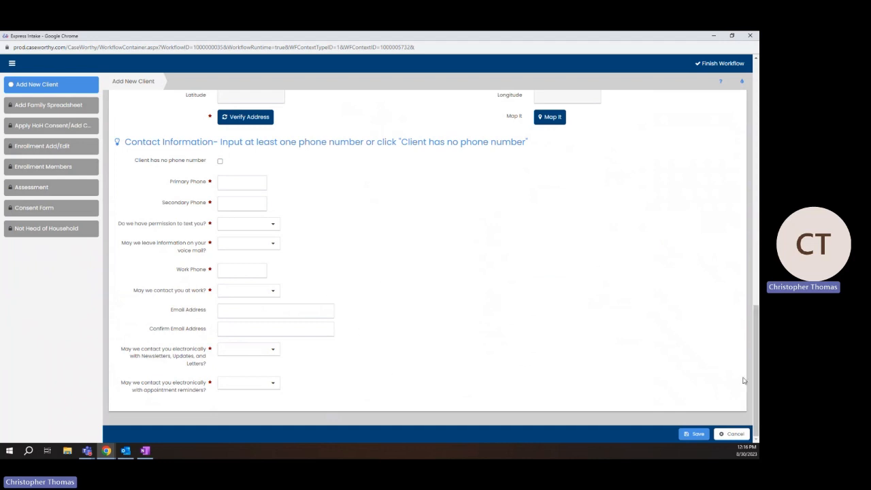
drag(757, 387, 653, 75)
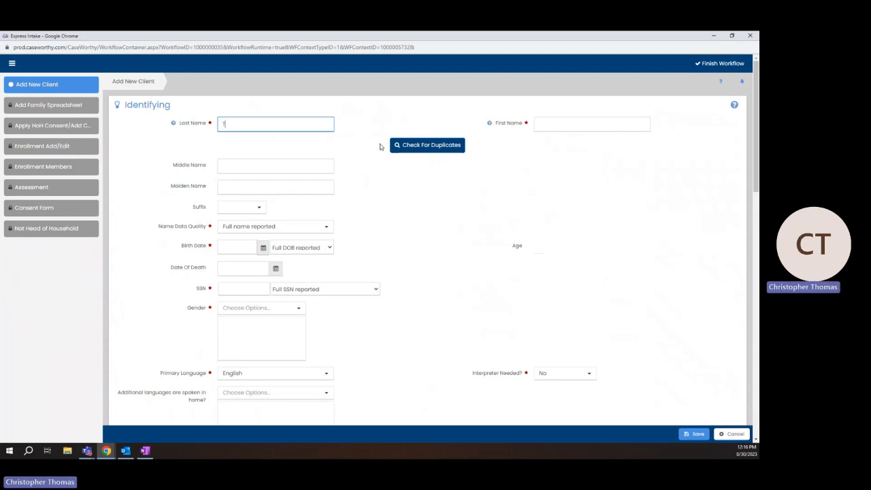
Enter the client's last and first names and run Check For Duplicates
key(Tab)
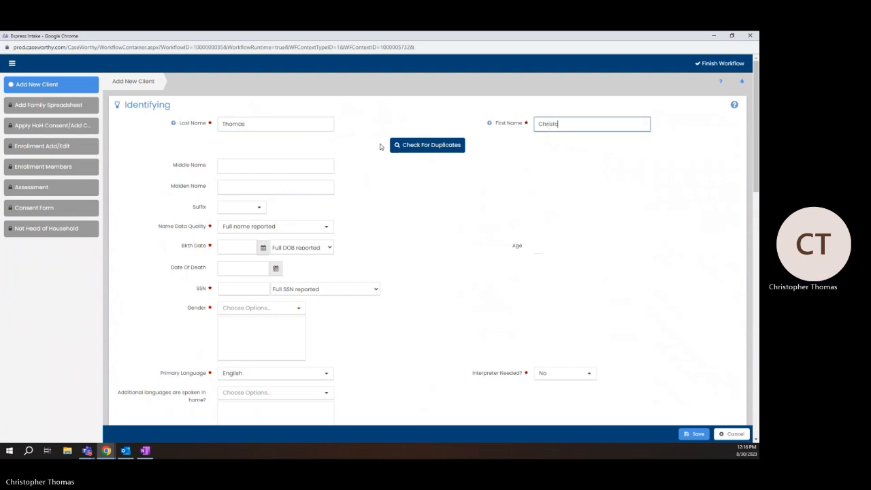
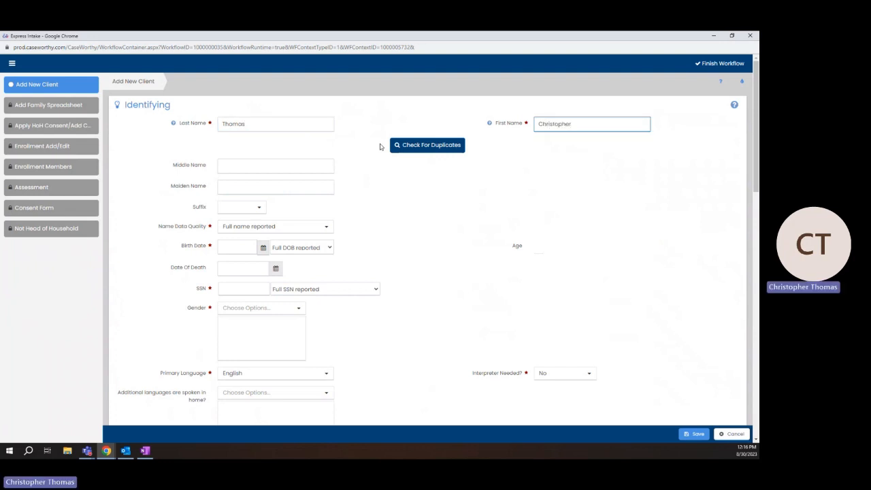
click(424, 145)
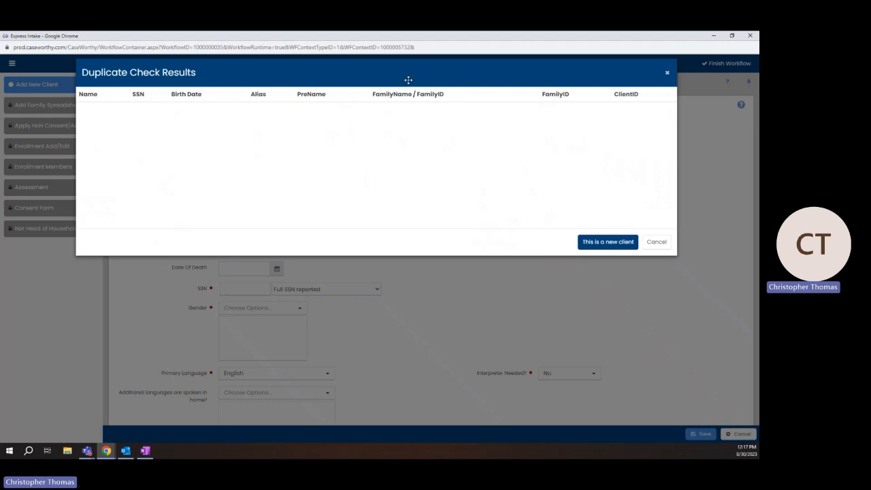
Confirm in Duplicate Check Results that this is a new client
click(608, 243)
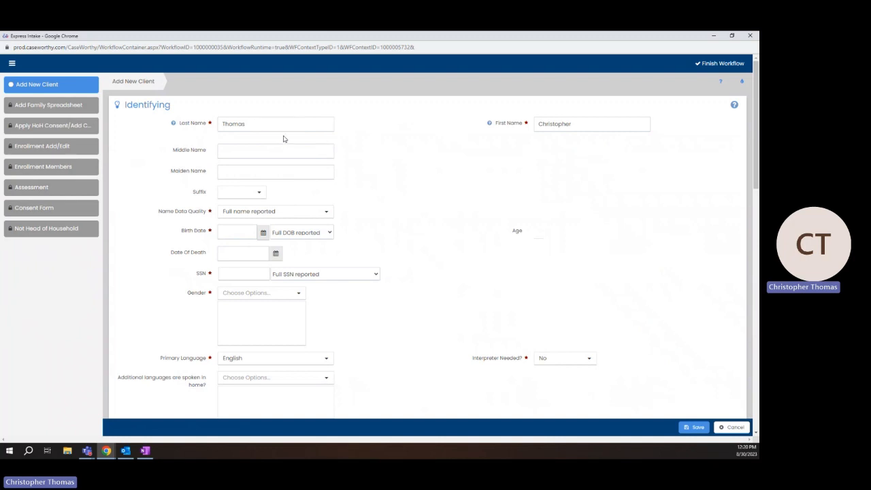
Show the Name Data Quality options, with Full name reported still selected
scroll(422, 178, down, 1)
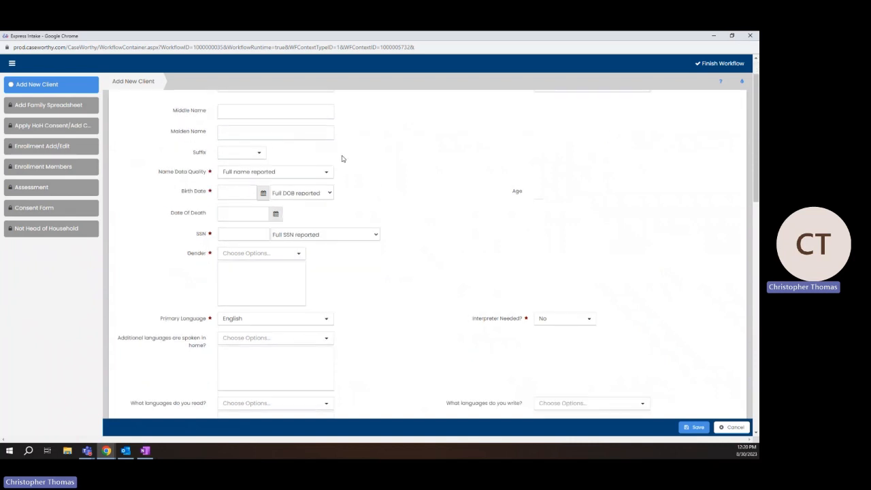
click(223, 192)
scroll(463, 195, up, 1)
click(317, 215)
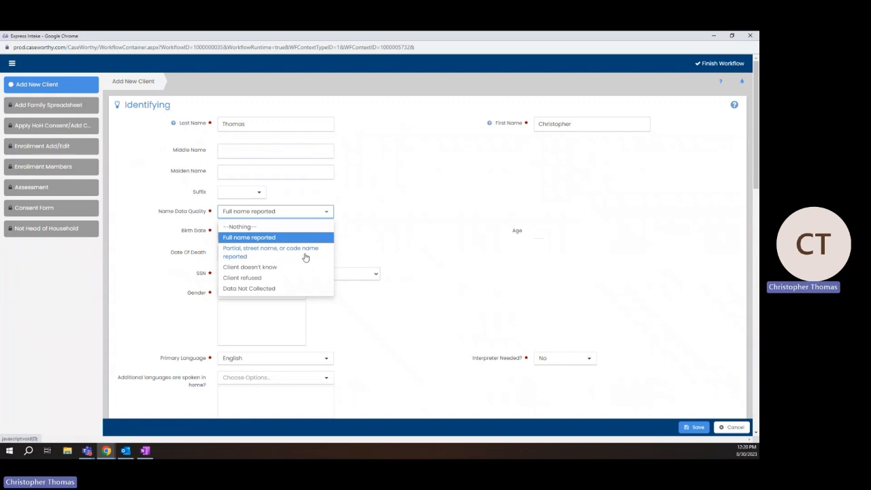
Close the Name Data Quality list, keeping Full name reported
click(379, 230)
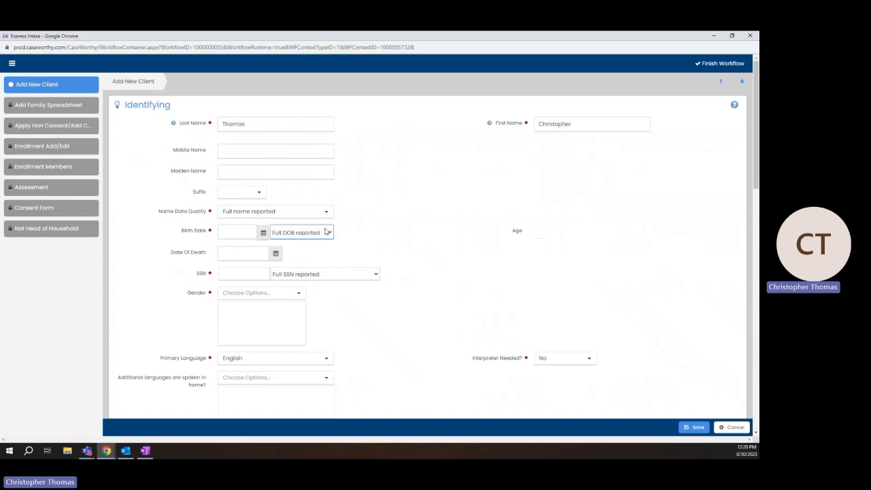
Type a birth date, then change birth date quality to Partial Day/Year
click(218, 234)
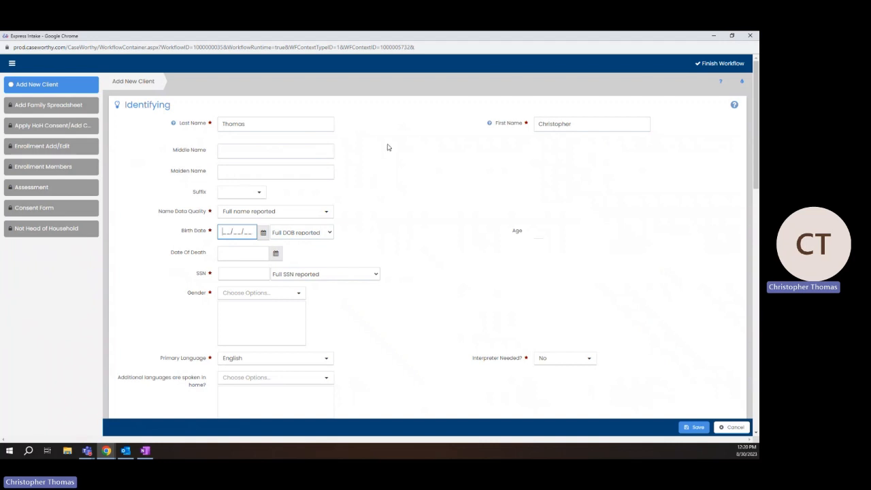
text(0102202)
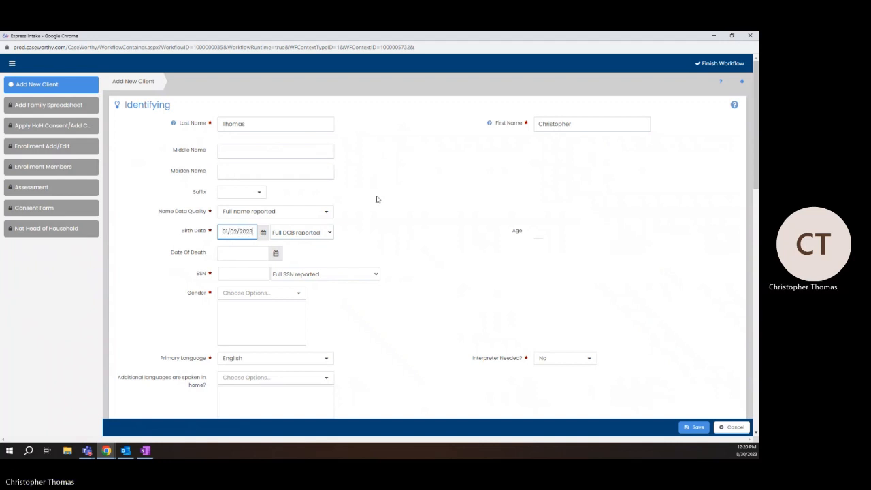
click(388, 233)
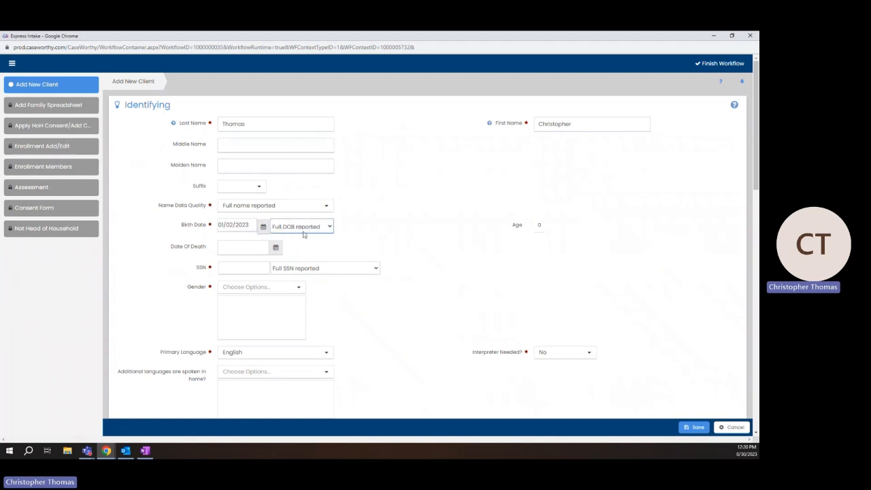
click(327, 228)
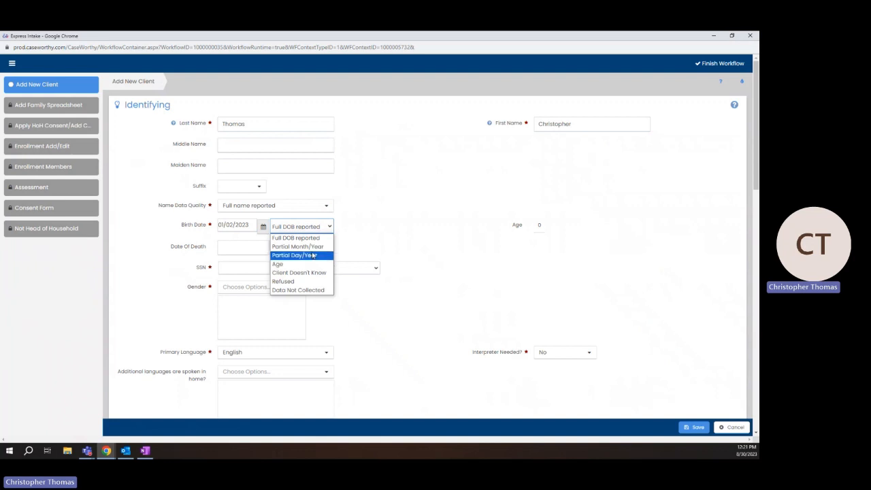
click(299, 255)
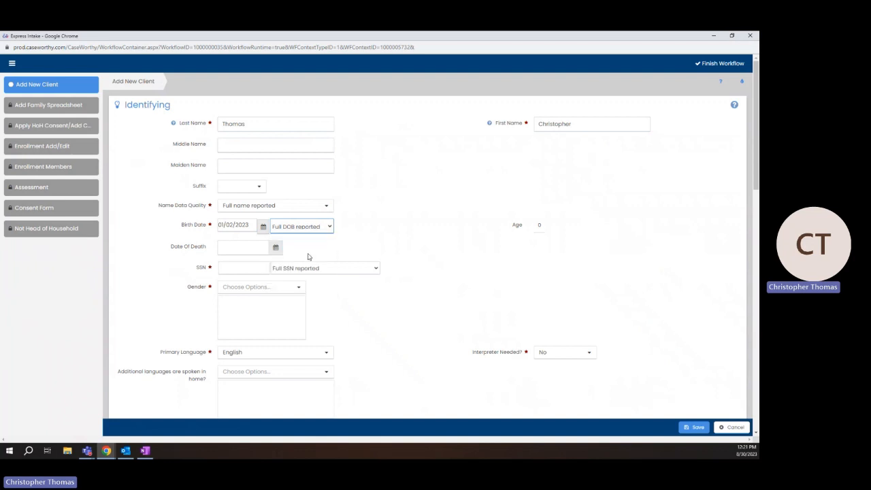
click(241, 227)
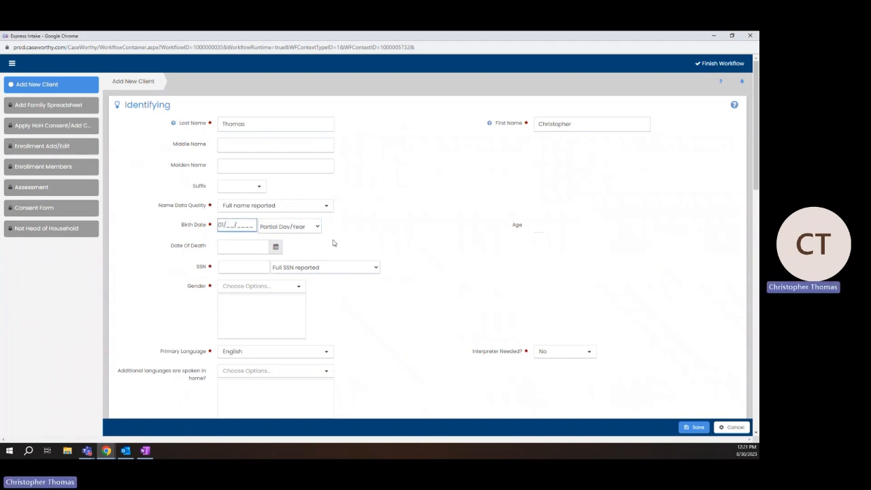
Switch birth date quality to Age, enter 30, then revert to Full DOB reported
click(290, 227)
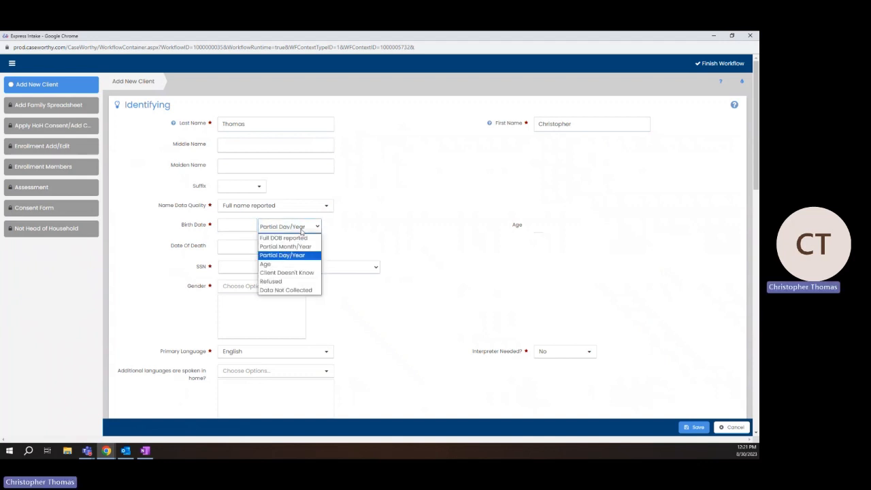
click(287, 264)
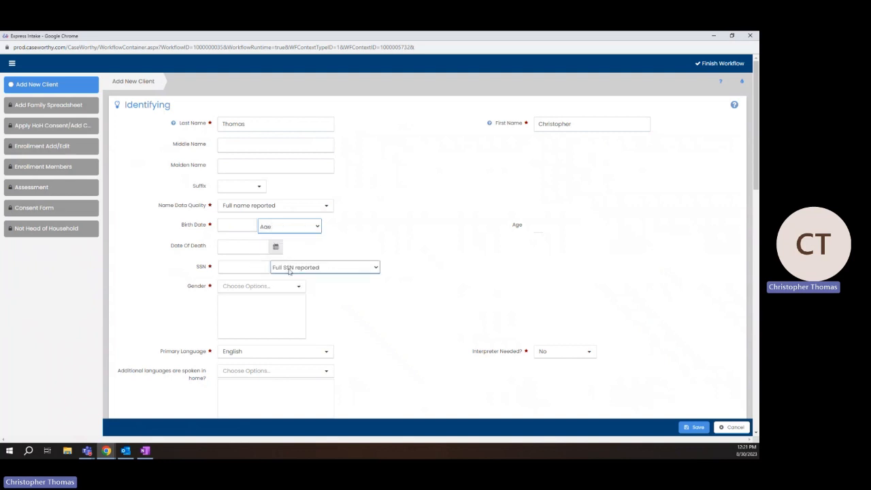
click(228, 224)
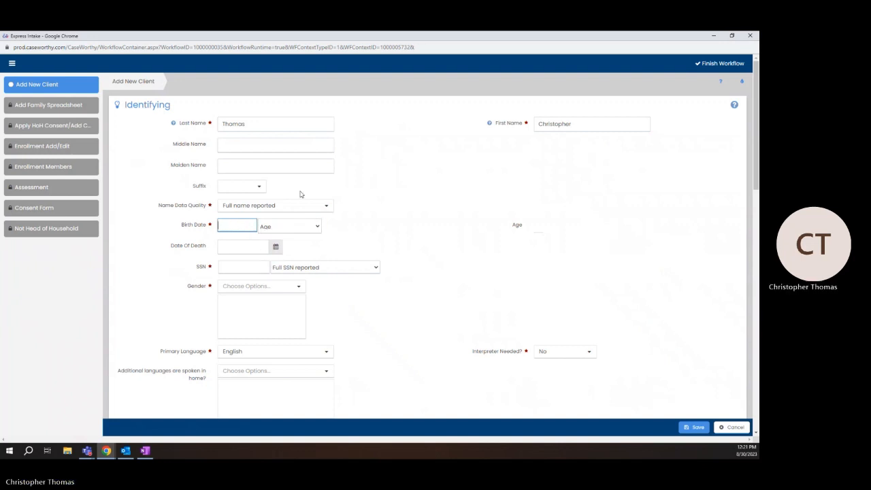
text(30)
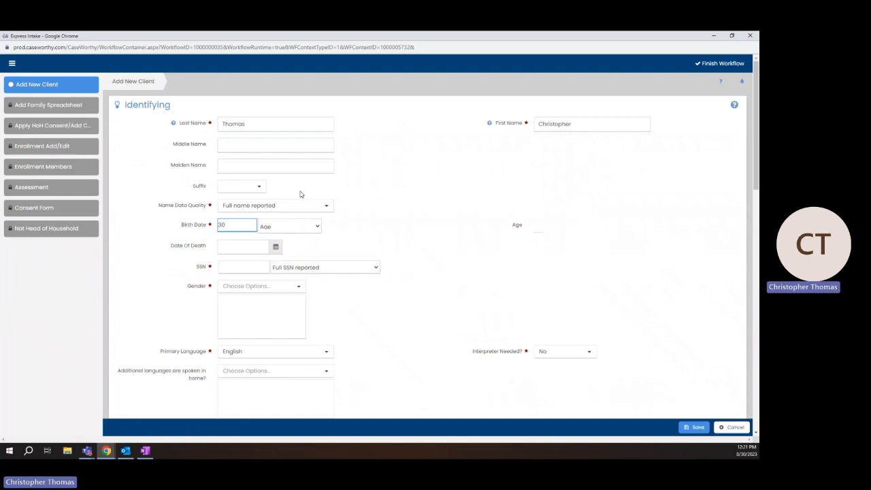
click(300, 226)
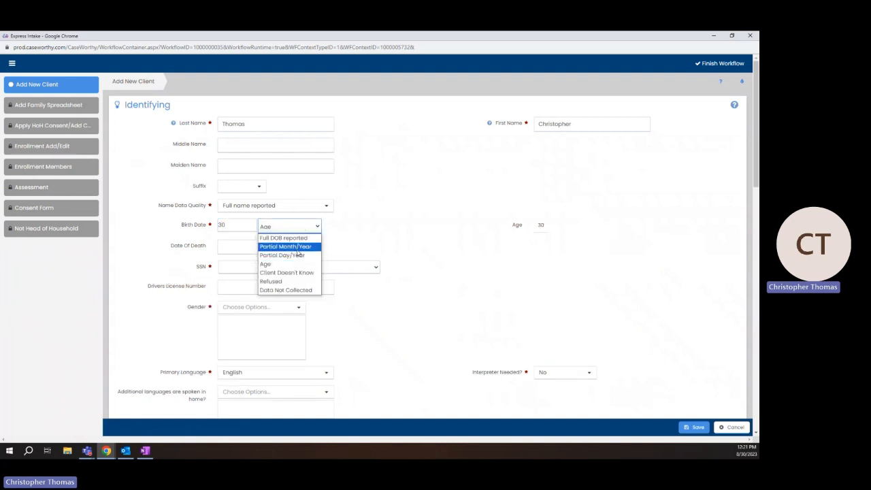
click(283, 237)
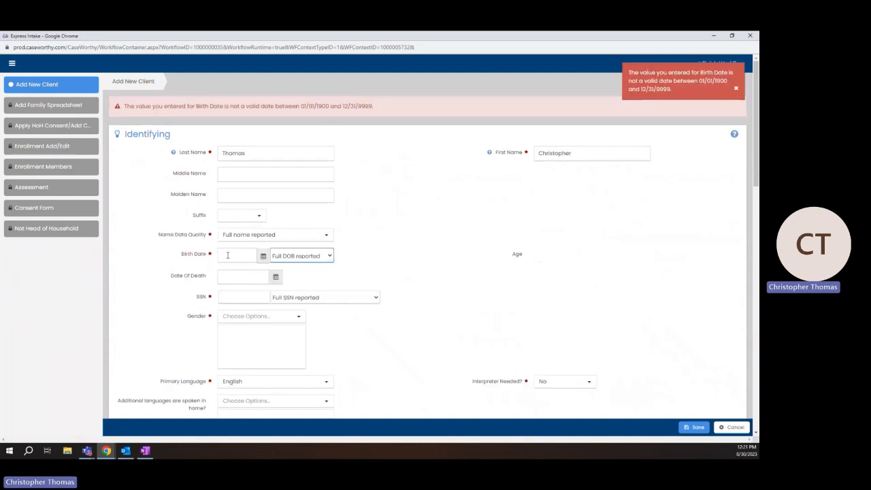
Enter birth date 10/01/2000 and commit it so Age calculates as 22
click(228, 255)
text(10012000)
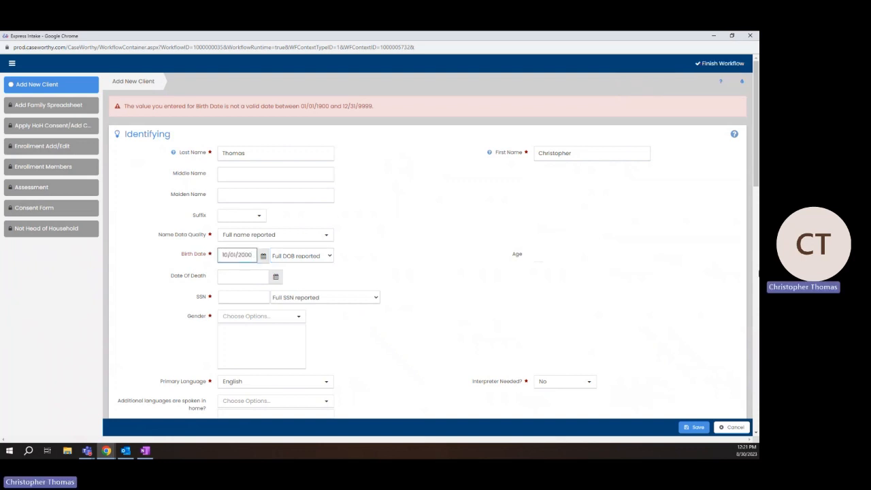
click(452, 230)
click(332, 272)
click(252, 263)
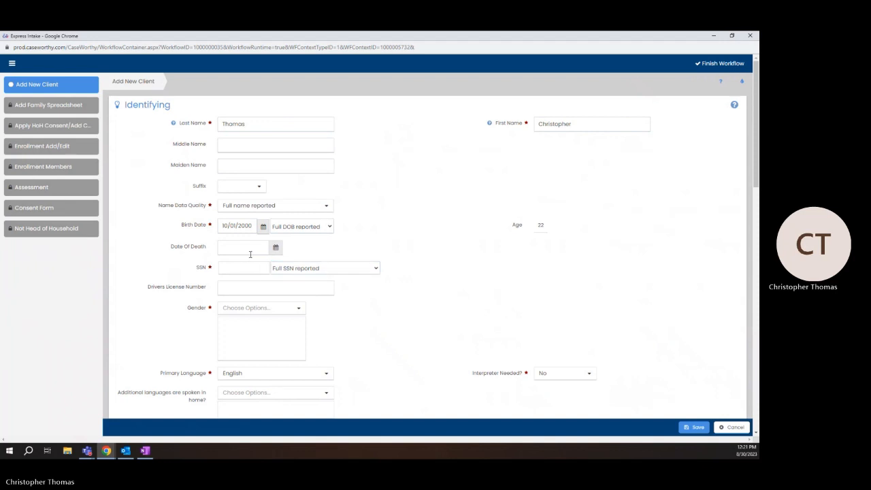
scroll(242, 254, down, 1)
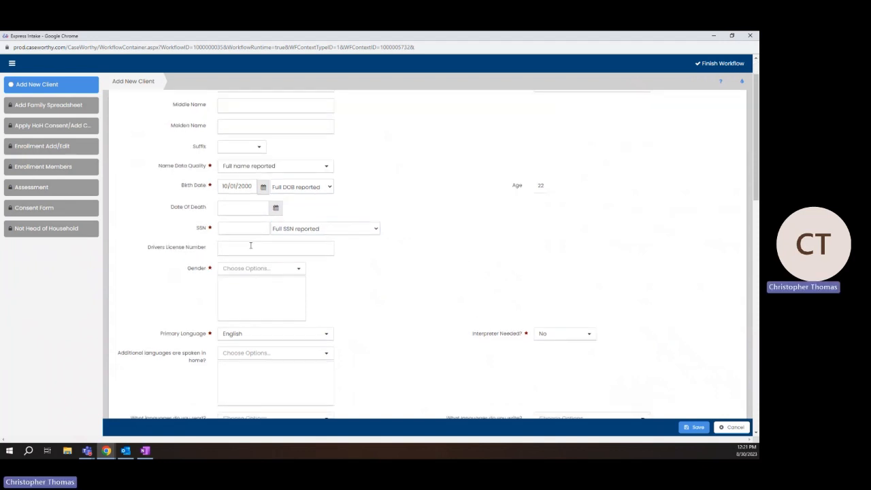
Try Approximate or partial SSN with partial digits, then switch the SSN to Data not collected
click(368, 229)
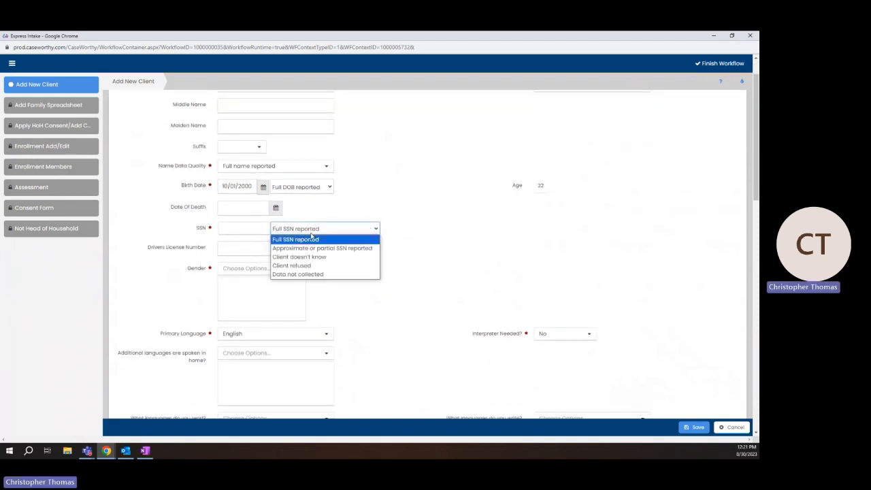
click(277, 238)
click(226, 234)
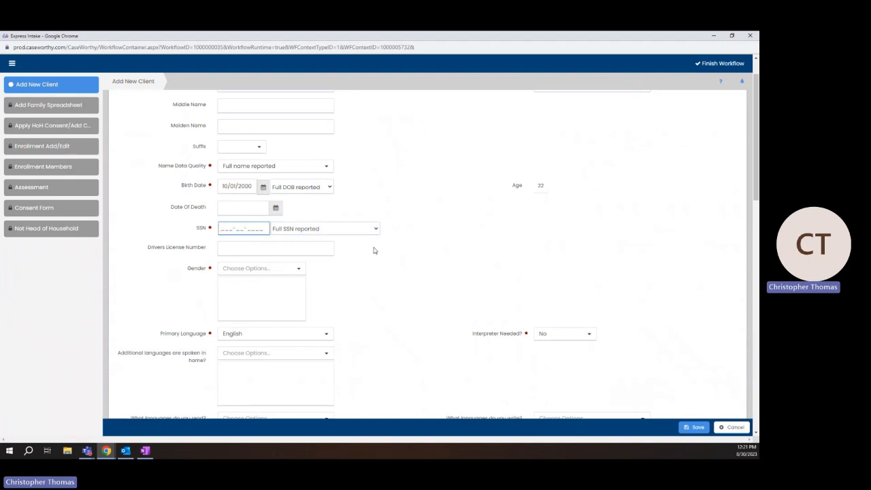
click(368, 233)
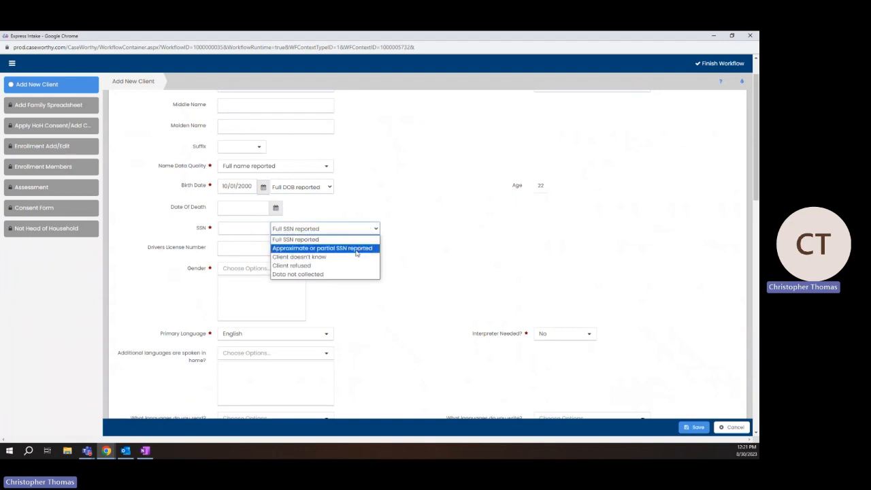
click(357, 249)
click(223, 214)
click(236, 230)
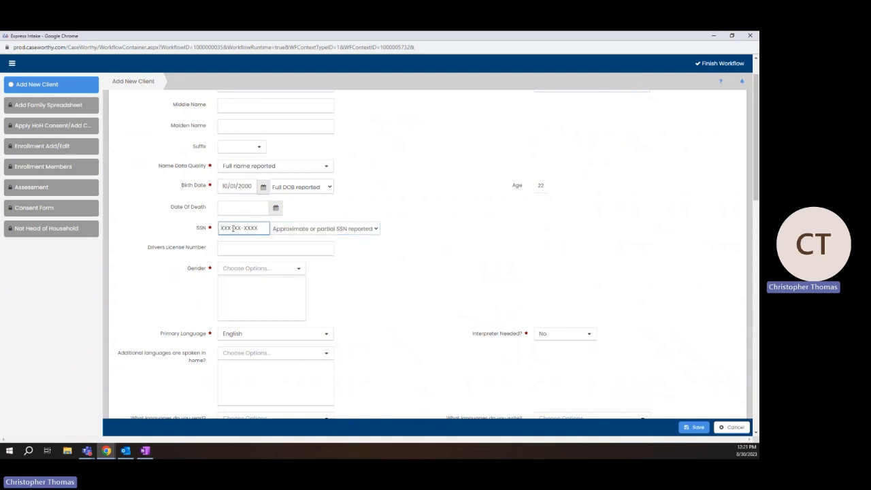
text(55)
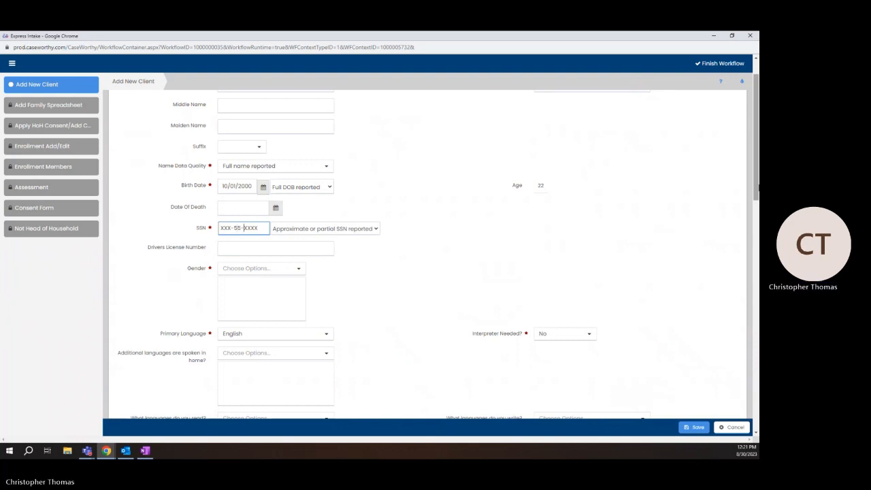
text(-0555)
click(315, 232)
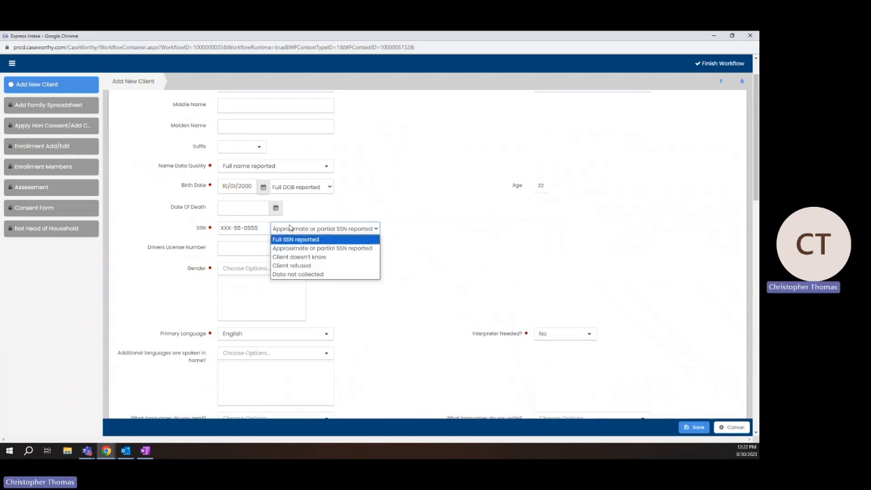
click(312, 276)
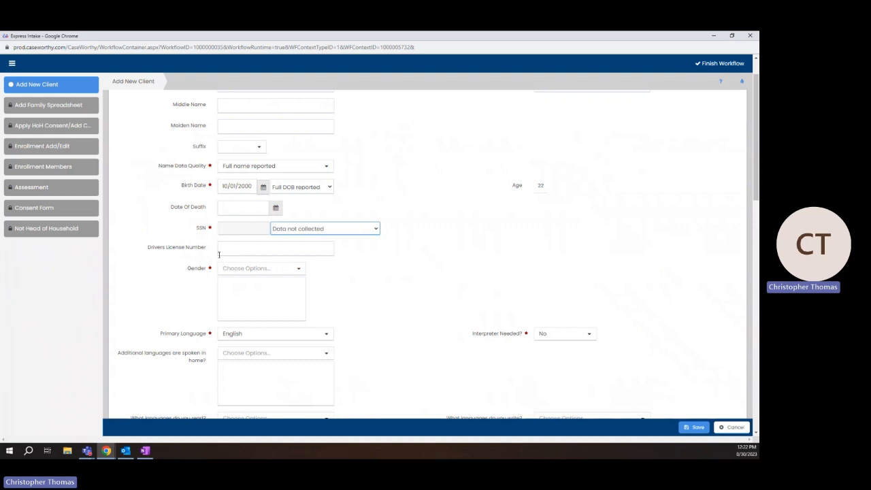
Set the SSN quality to Full SSN reported and enter the client's complete nine-digit SSN
click(298, 231)
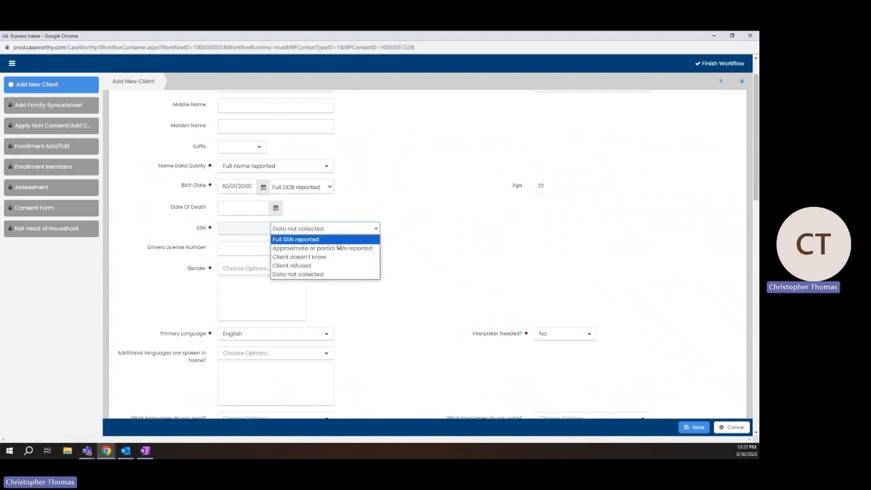
click(329, 239)
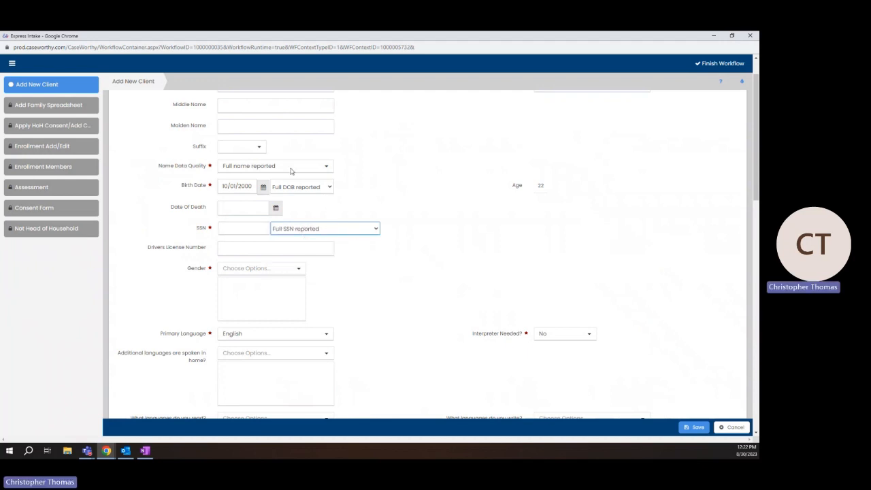
click(222, 229)
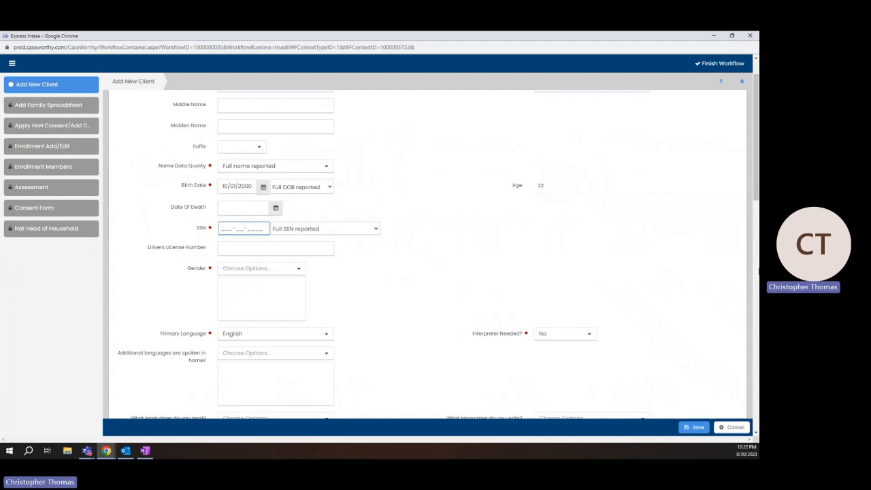
text(134)
key(BackSpace)
text(1111)
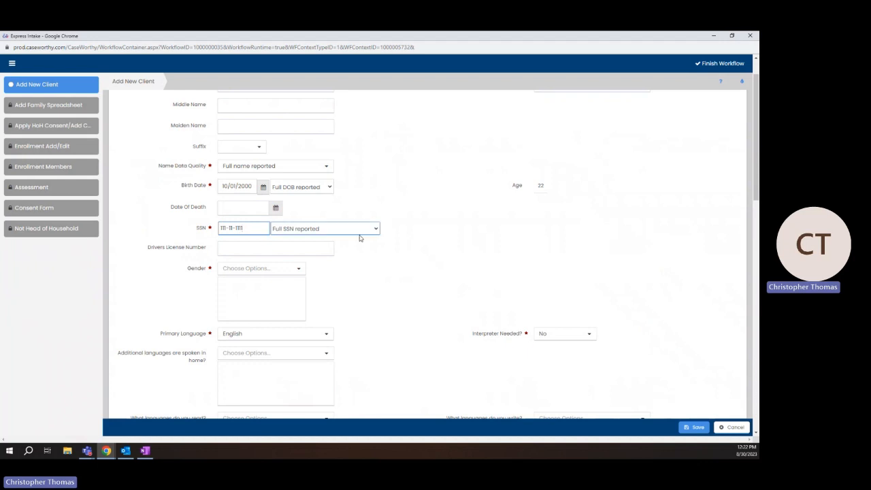
click(286, 228)
click(376, 229)
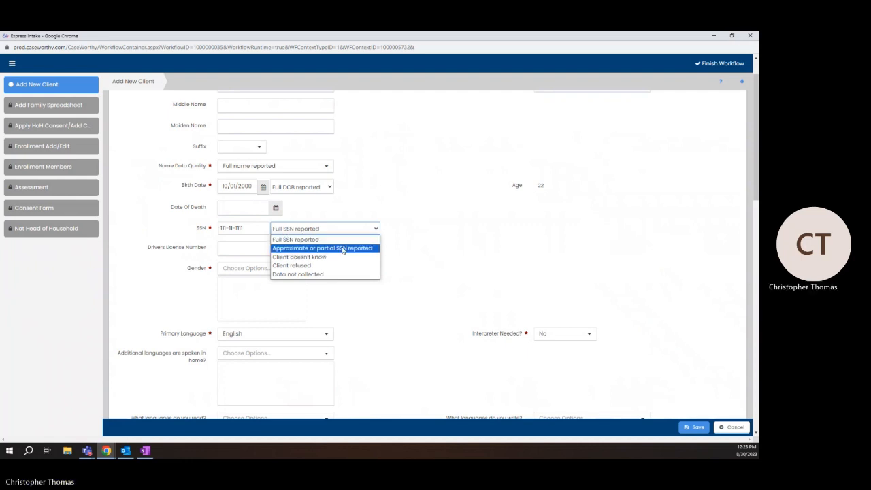
click(409, 248)
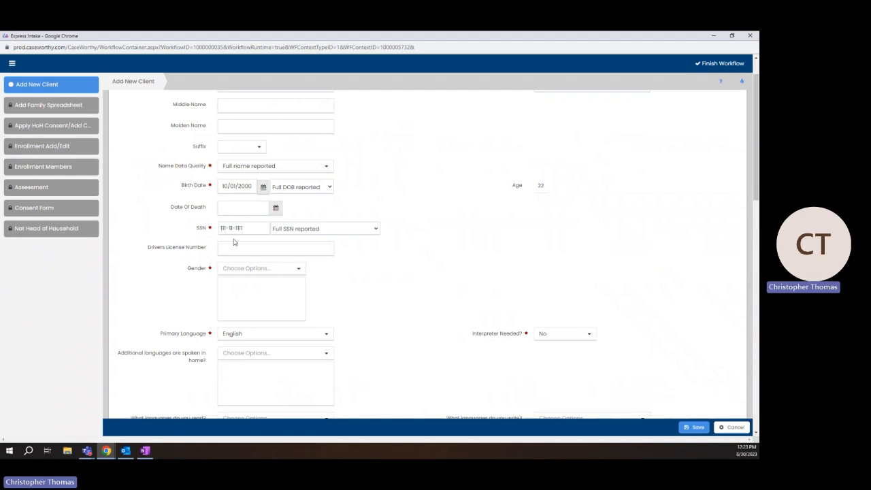
click(286, 271)
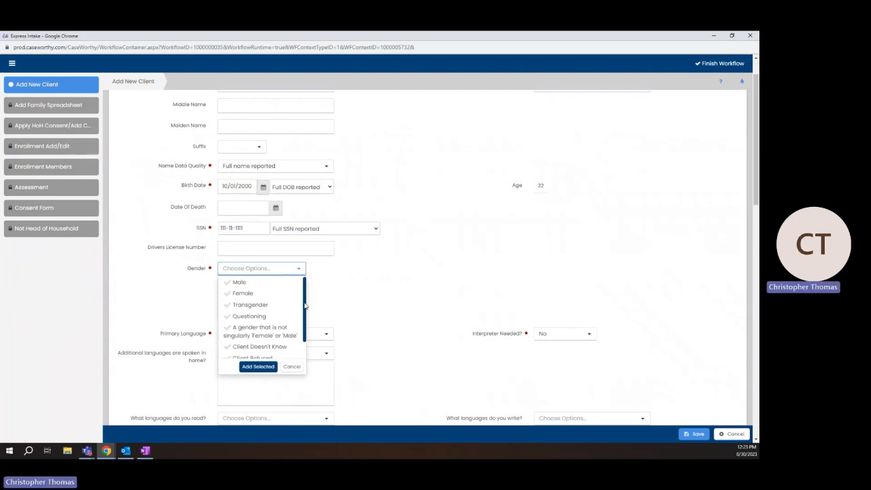
Check Male in the Gender list and add it to the record
scroll(295, 348, down, 2)
click(253, 311)
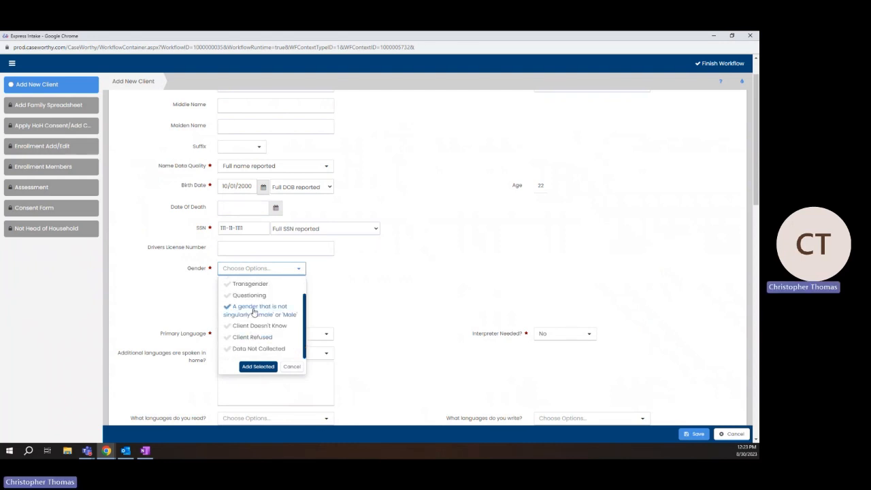
click(245, 284)
click(253, 308)
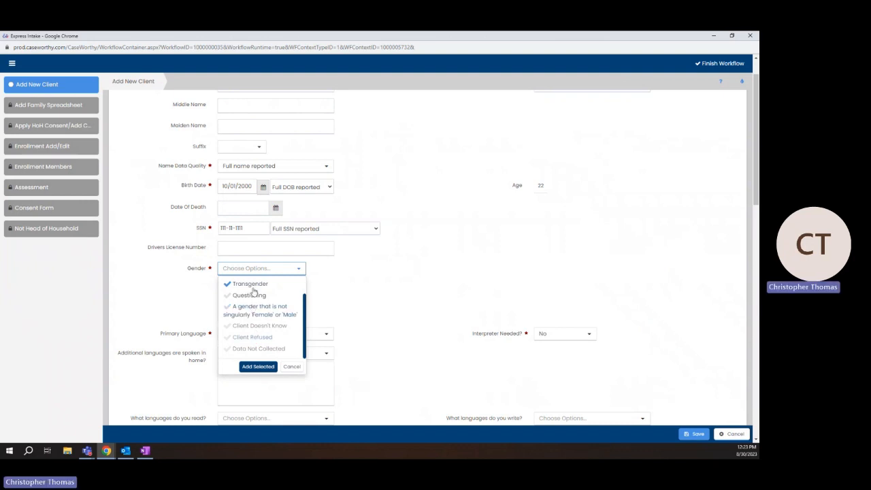
click(253, 288)
scroll(305, 328, up, 2)
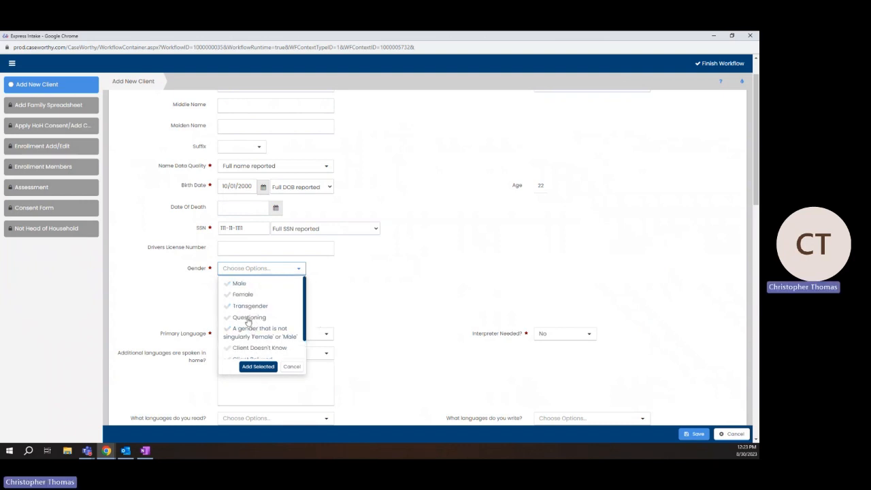
click(241, 284)
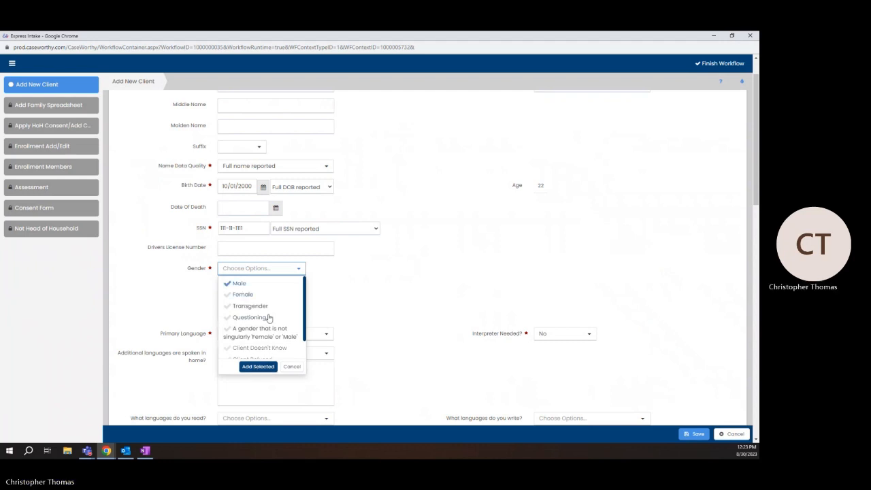
scroll(266, 317, down, 2)
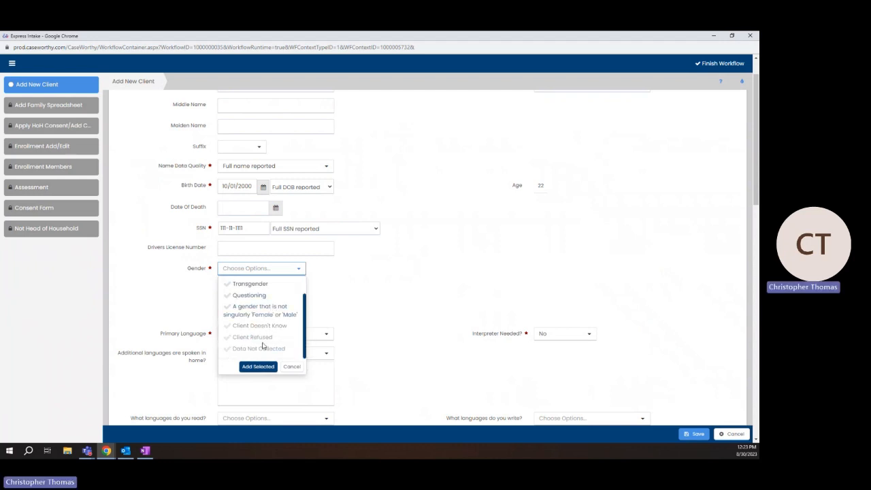
click(239, 366)
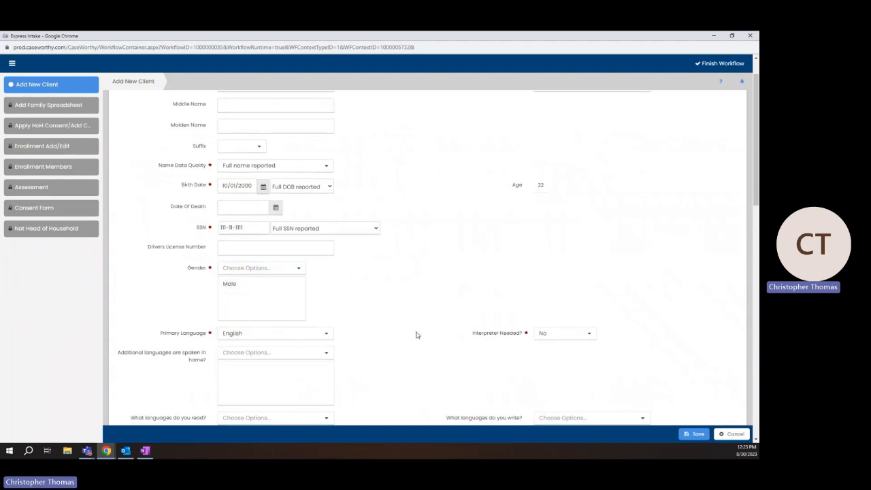
Keep Primary Language as English and Interpreter Needed as No
scroll(415, 334, down, 1)
click(310, 259)
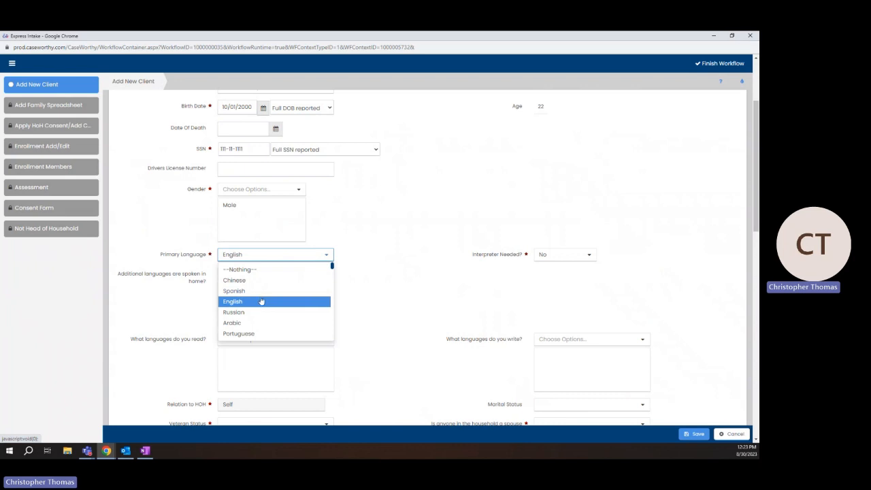
scroll(262, 303, down, 1)
scroll(245, 305, down, 1)
scroll(247, 304, up, 3)
click(399, 288)
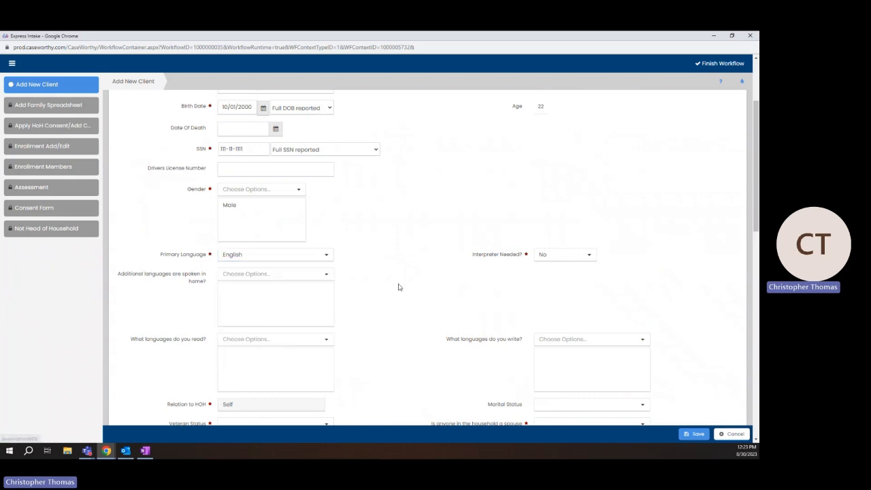
click(591, 255)
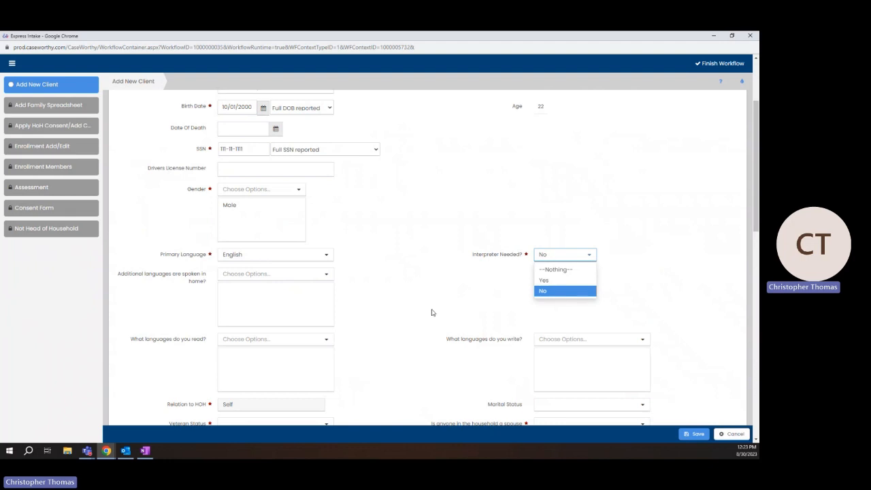
click(393, 292)
scroll(409, 241, down, 1)
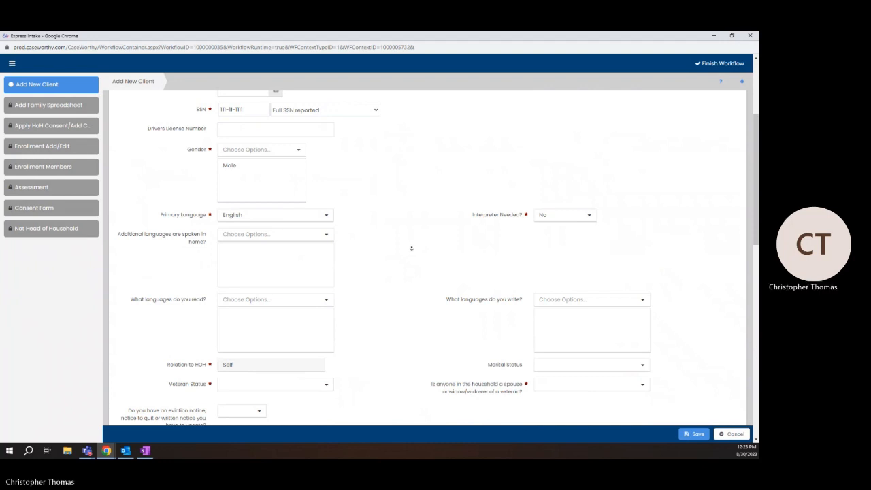
scroll(410, 247, down, 1)
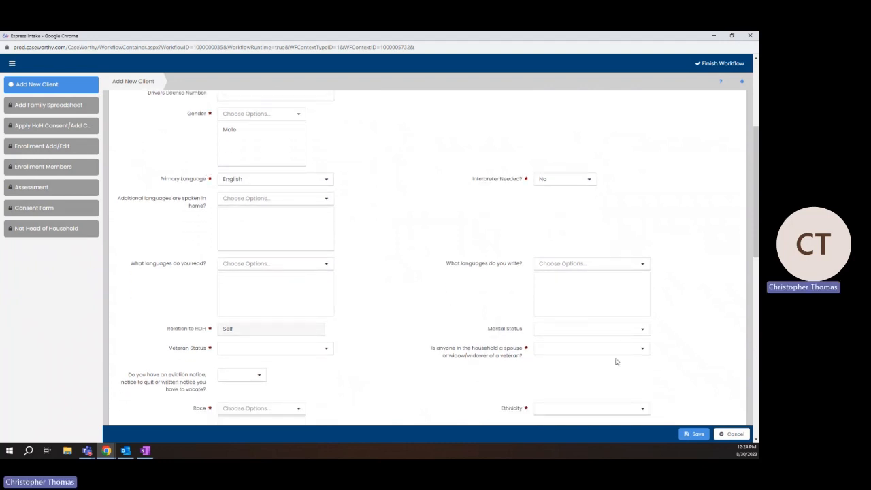
scroll(332, 307, down, 5)
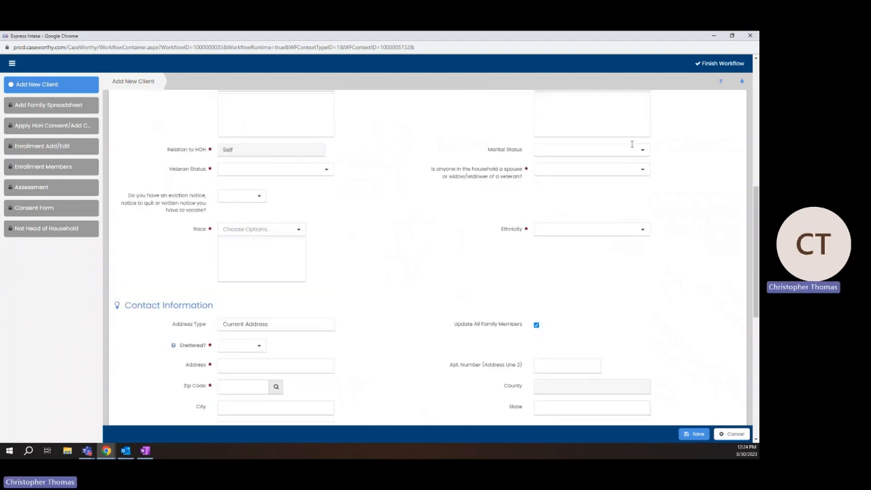
Answer No to Veteran Status and to the veteran-spouse question
click(327, 170)
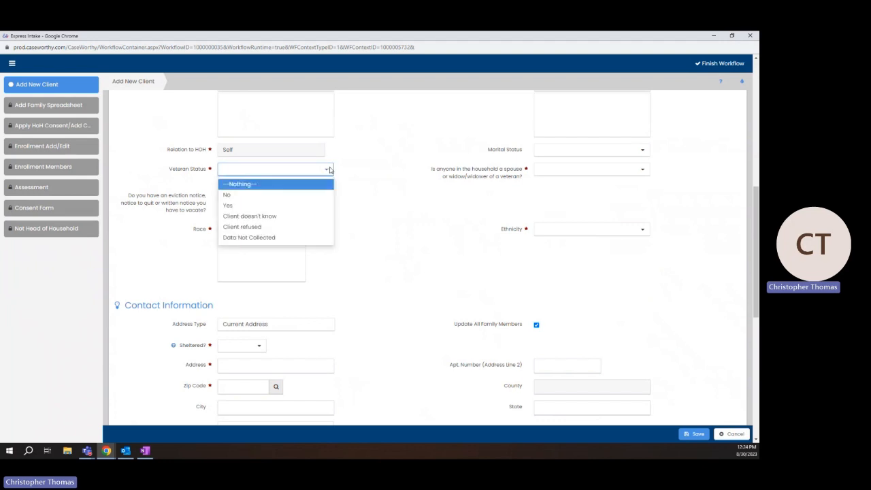
click(236, 195)
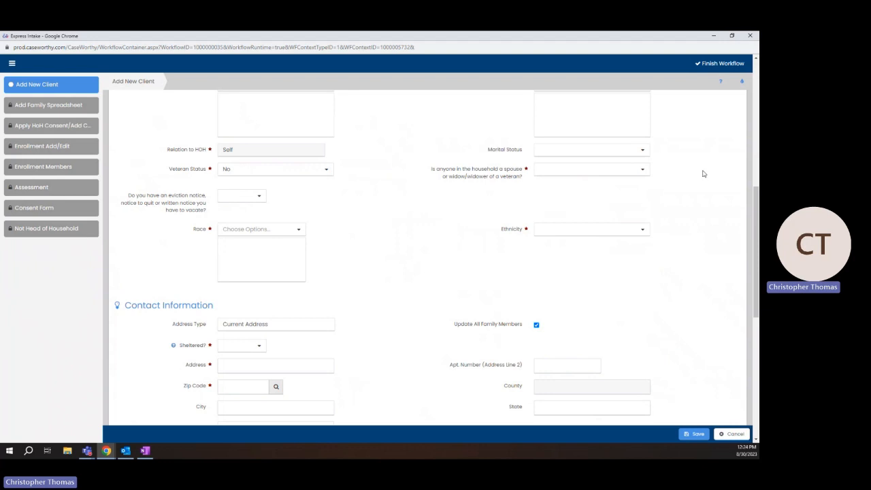
click(633, 170)
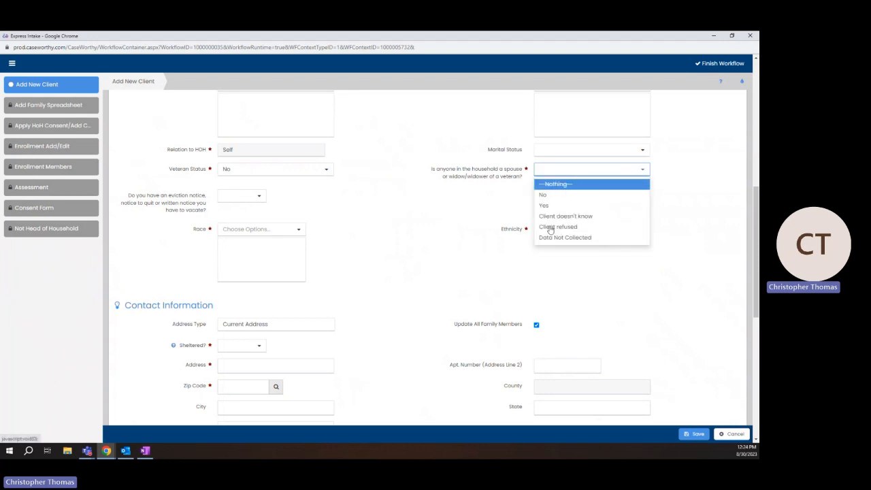
click(563, 196)
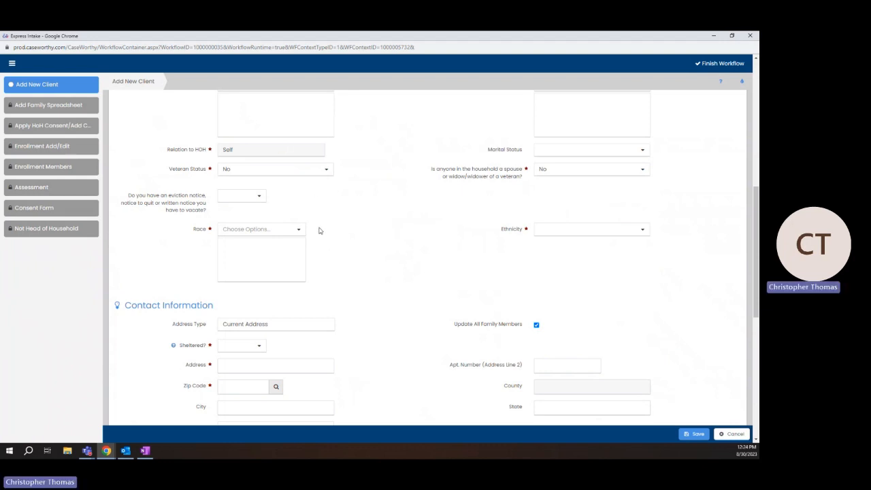
Add White as the client's Race and set Ethnicity to Non-Hispanic/Non-Latin(a)(o)(x)
click(295, 235)
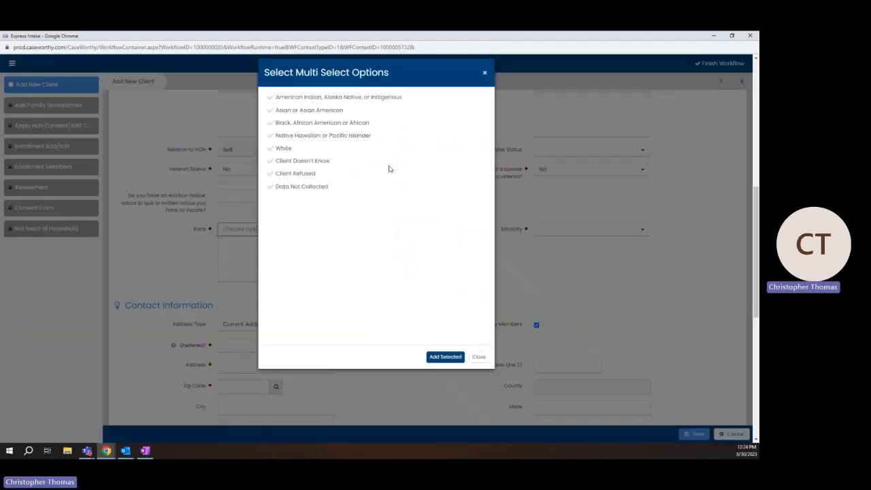
click(303, 100)
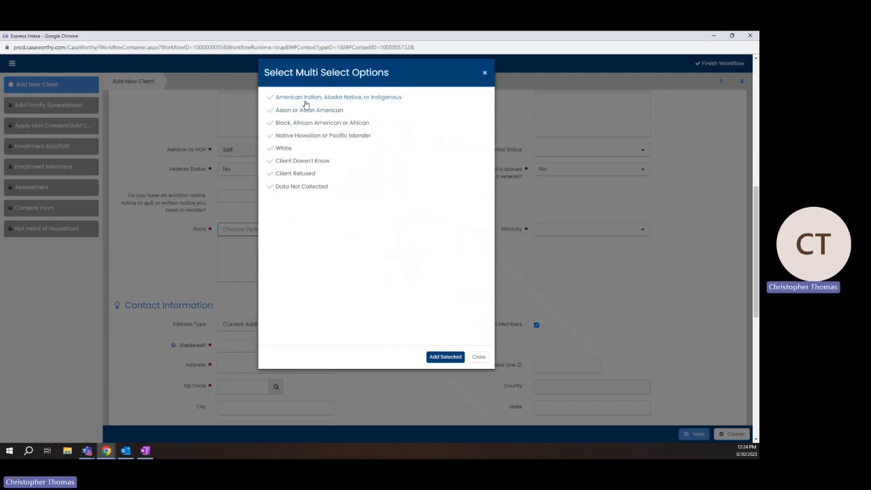
click(289, 148)
click(289, 124)
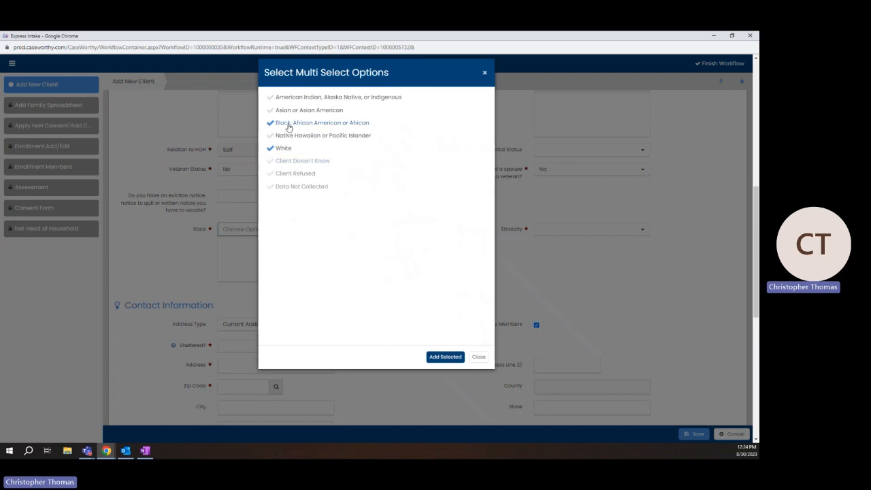
click(446, 356)
click(636, 230)
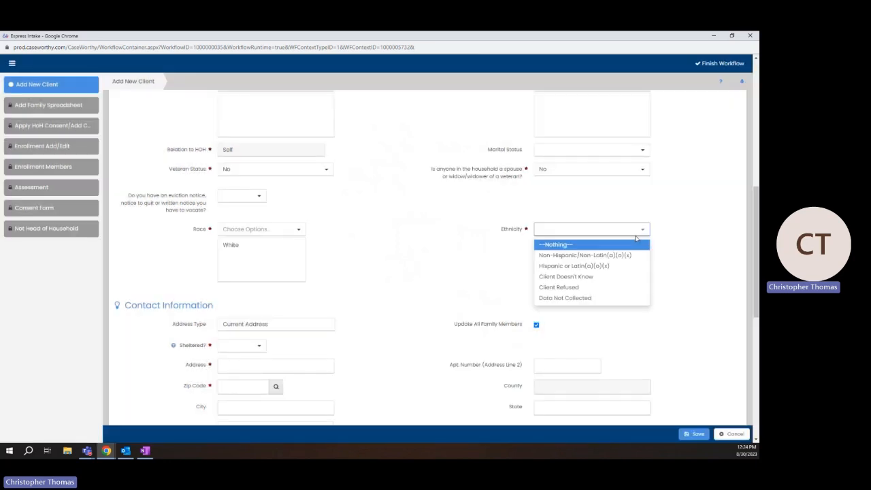
click(589, 255)
scroll(286, 179, down, 3)
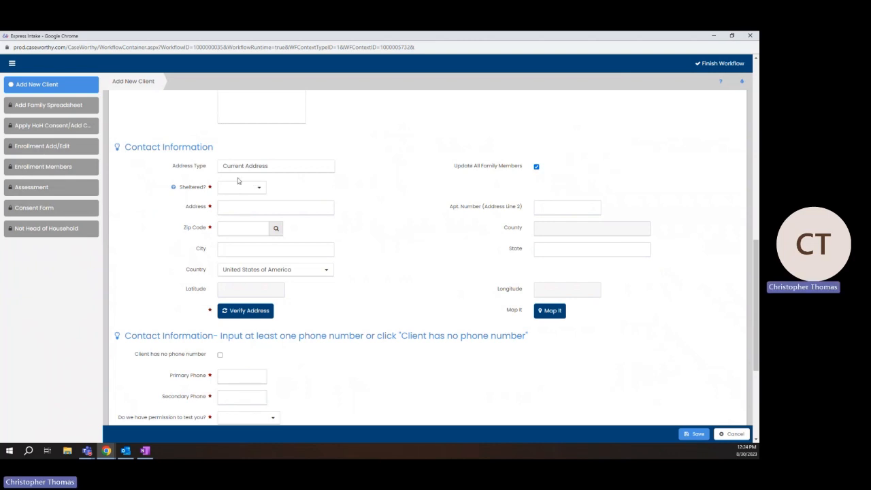
drag(232, 169, 266, 168)
click(321, 182)
Set Sheltered to No and enter the client's street address
click(258, 188)
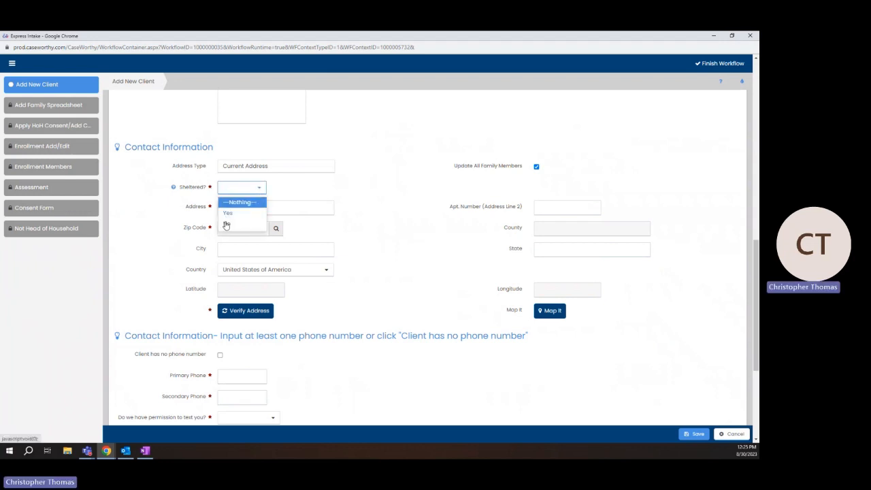
click(227, 224)
click(234, 205)
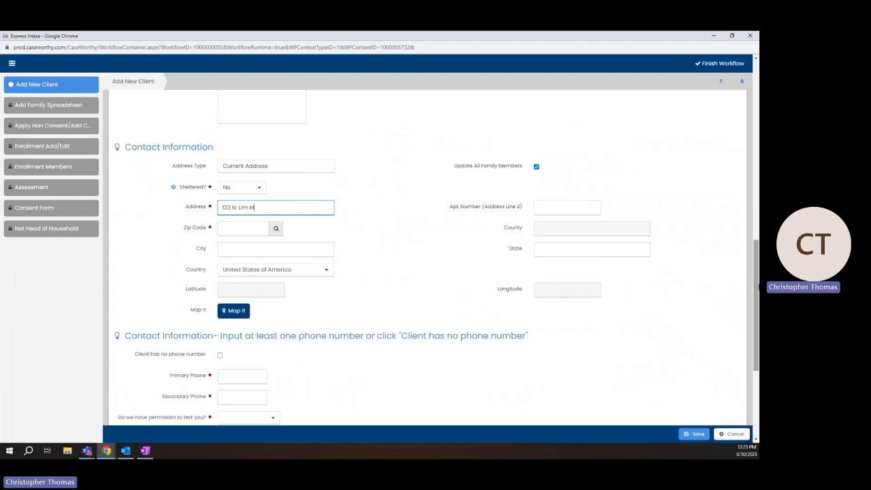
key(Tab)
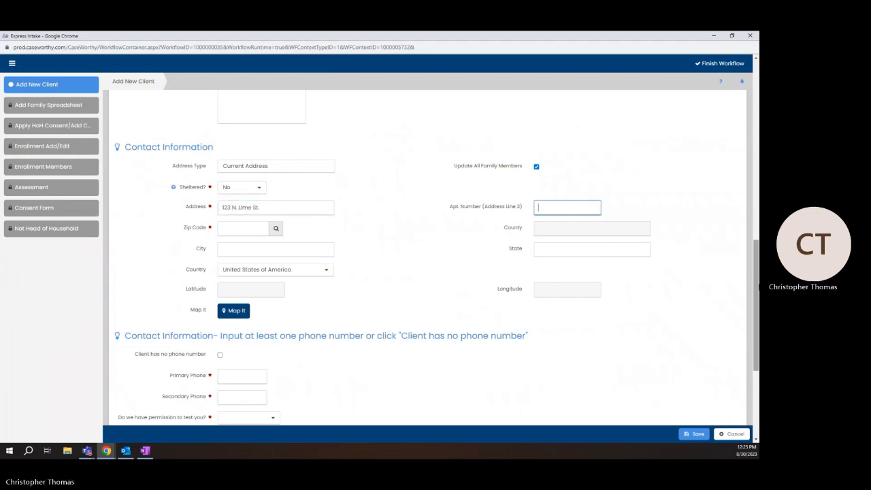
key(Tab)
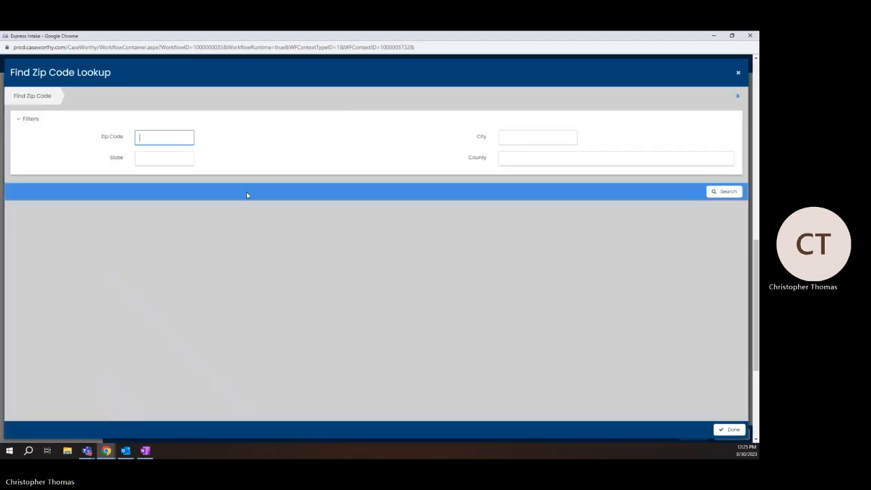
Look up zip 17603 with Lancaster, filling City and County LANCASTER and State PA
text(178)
key(BackSpace)
text(603)
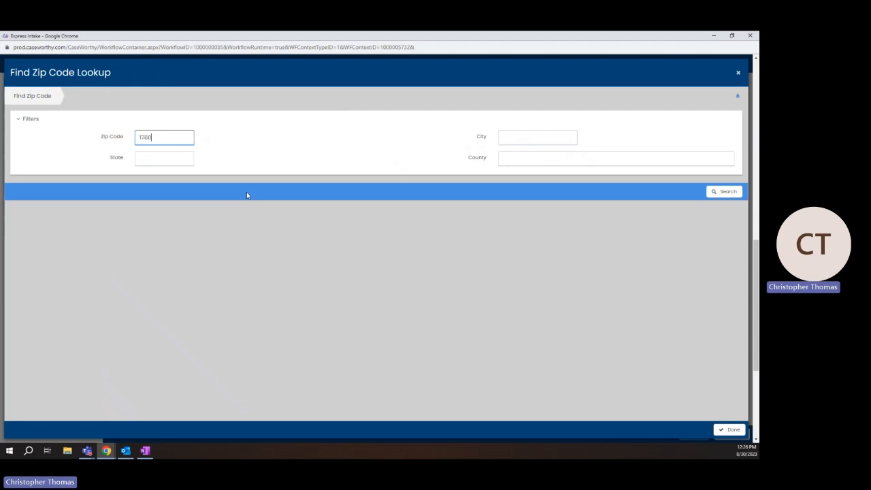
click(503, 138)
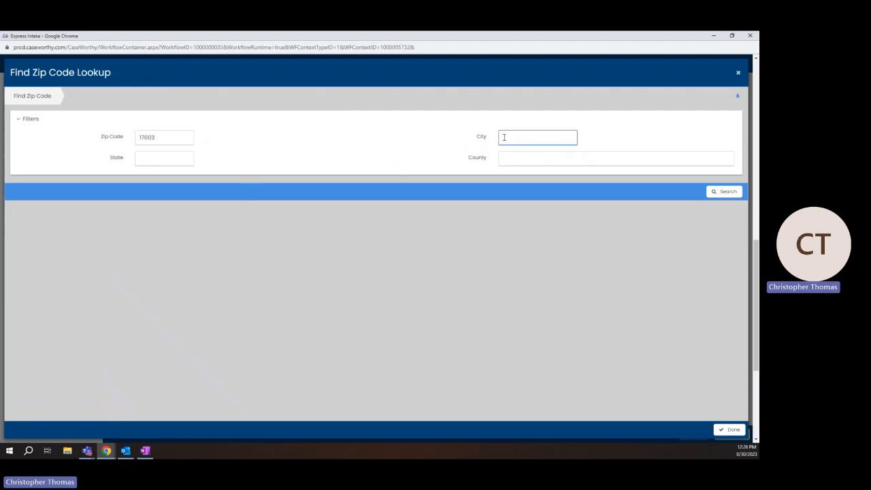
text(Lancaster)
key(Tab)
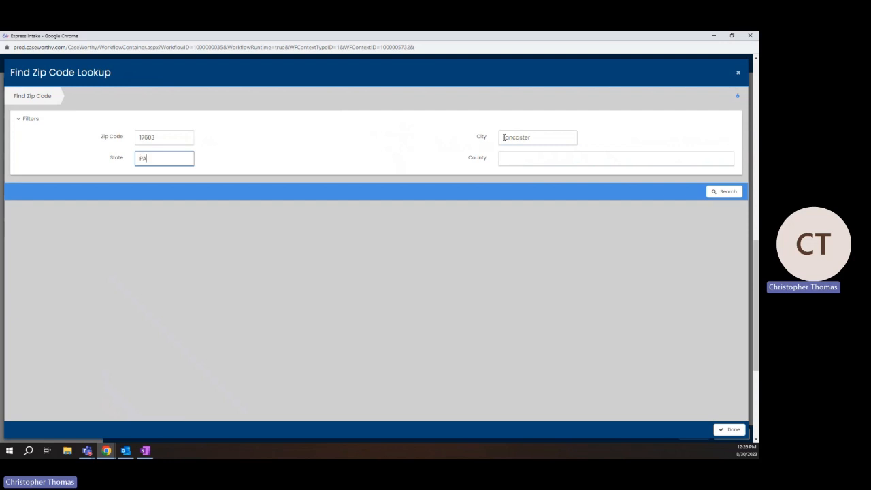
click(724, 192)
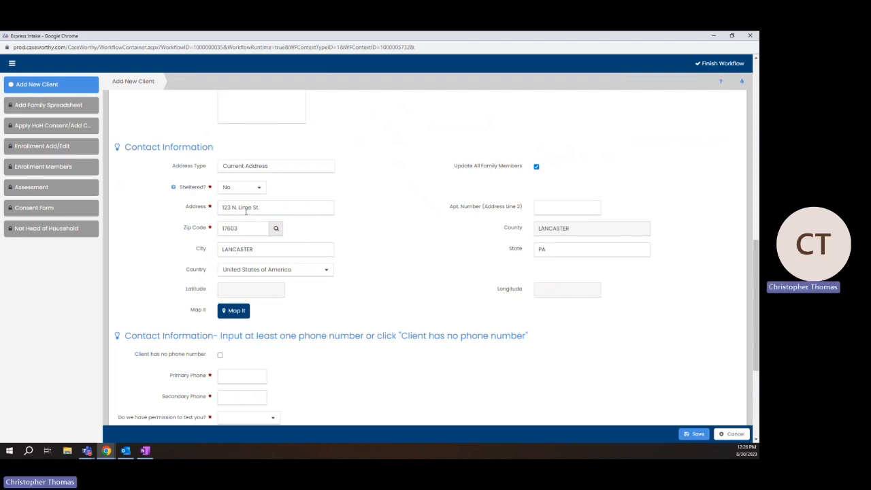
click(239, 311)
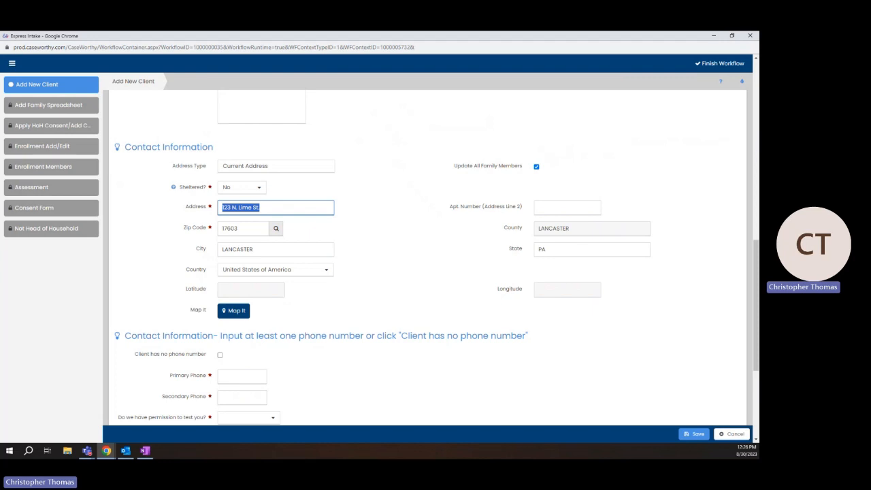
text(On the street in Vetera)
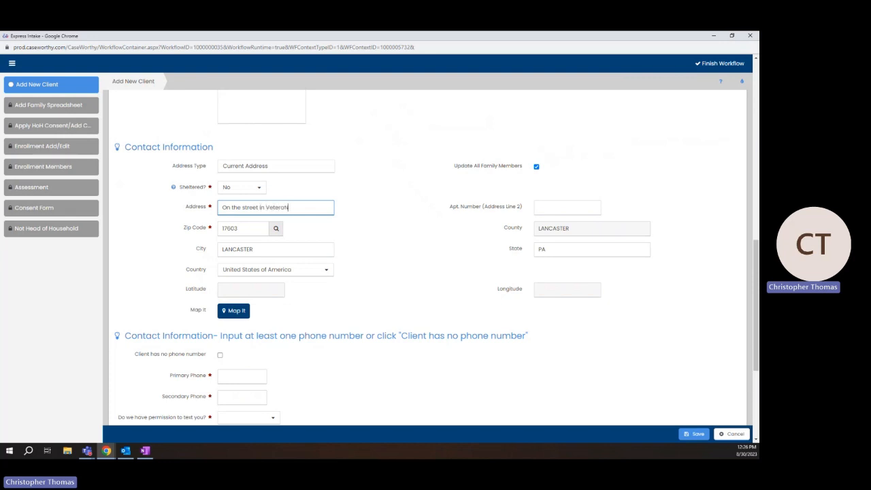
text(n's Plaza)
key(BackSpace)
key(BackSpace)
key(BackSpace)
key(BackSpace)
key(BackSpace)
key(BackSpace)
key(BackSpace)
key(BackSpace)
key(BackSpace)
key(BackSpace)
key(BackSpace)
key(BackSpace)
key(BackSpace)
key(BackSpace)
key(BackSpace)
key(BackSpace)
key(BackSpace)
key(BackSpace)
key(BackSpace)
key(BackSpace)
text(N. Queen)
drag(322, 209, 148, 200)
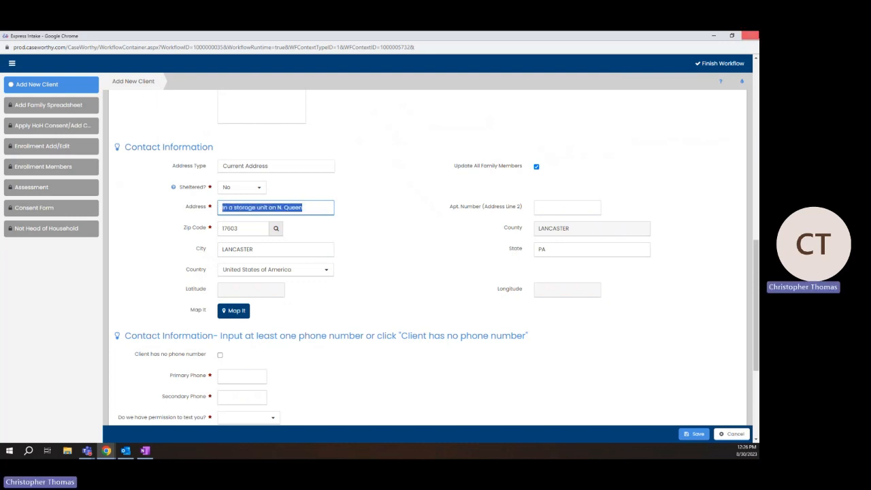
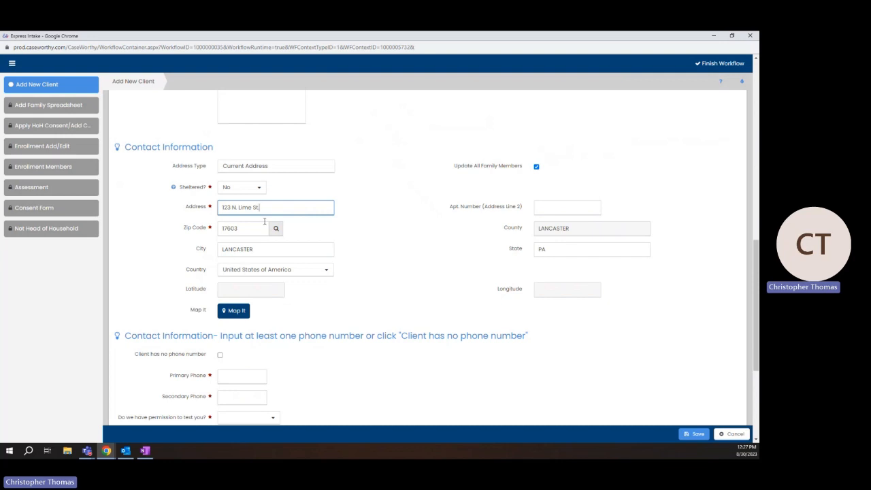
scroll(296, 206, down, 5)
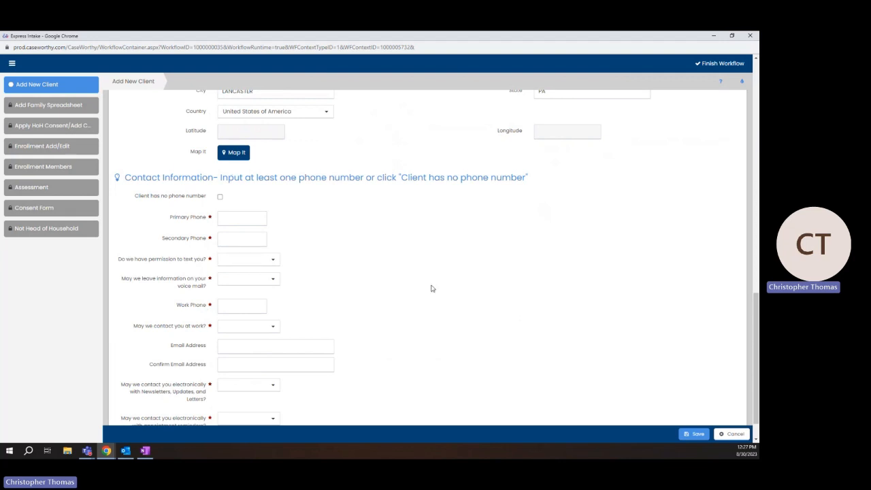
Enter the client's primary phone number
click(220, 196)
click(400, 260)
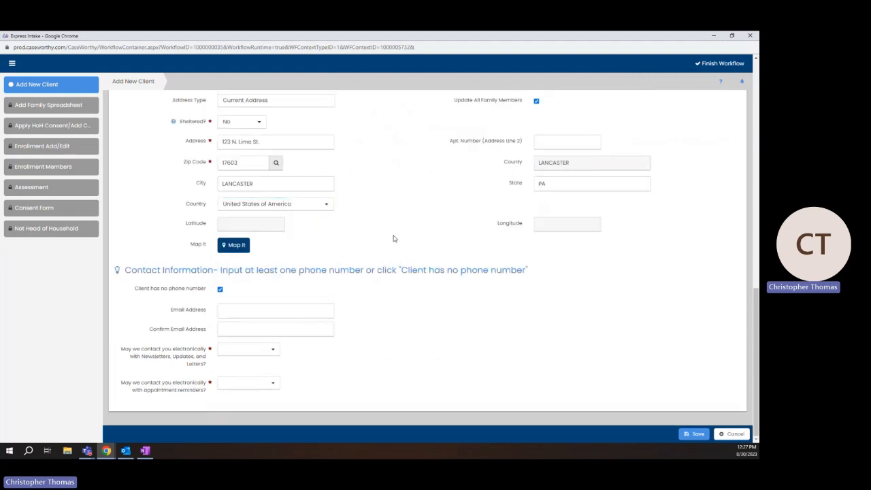
click(220, 290)
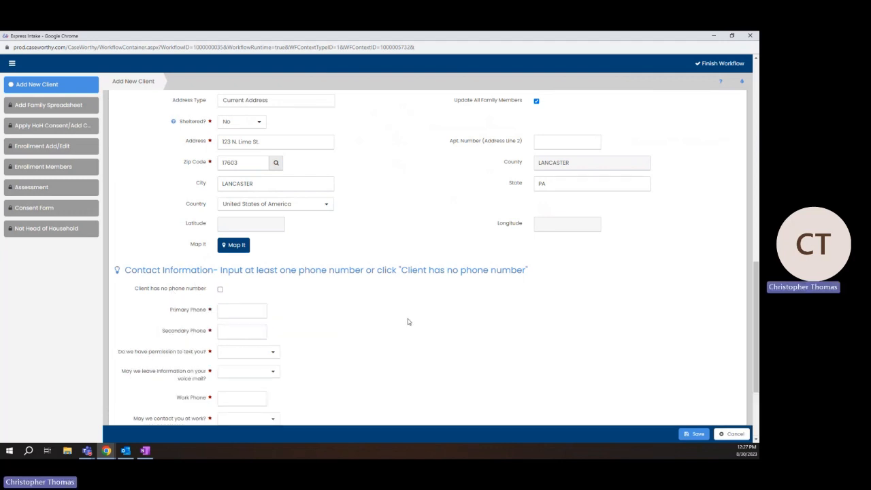
scroll(406, 321, down, 3)
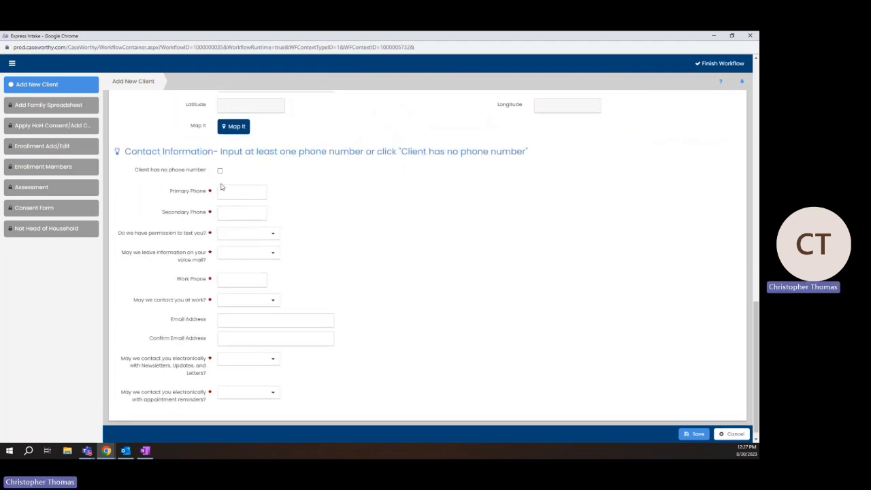
click(225, 191)
key(BackSpace)
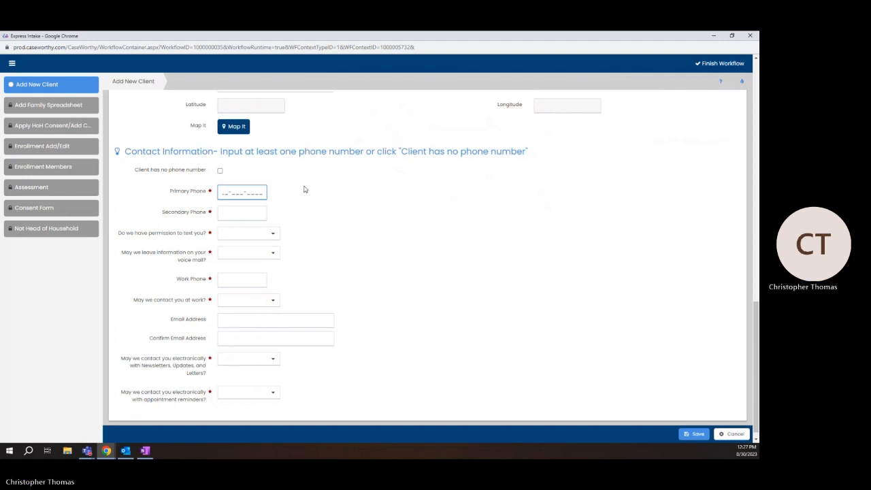
drag(235, 192, 105, 191)
text(17-111-2222)
click(231, 217)
click(356, 228)
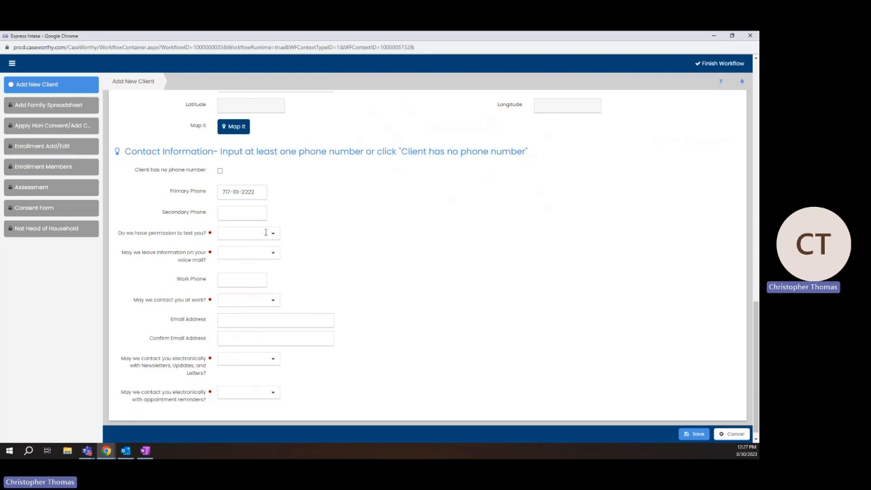
Allow texts, voice mail and work contact; decline newsletters and appointment reminders
click(266, 232)
click(254, 258)
click(268, 257)
click(229, 280)
click(246, 299)
click(241, 326)
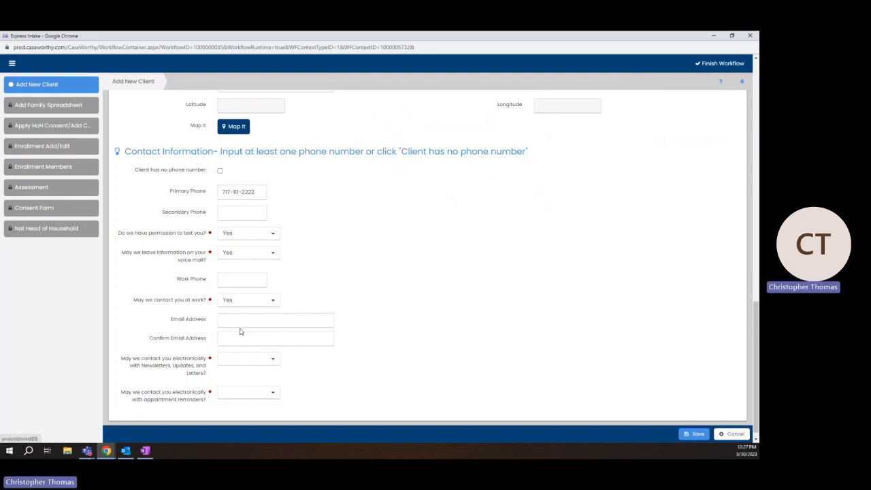
click(272, 360)
click(228, 395)
click(271, 392)
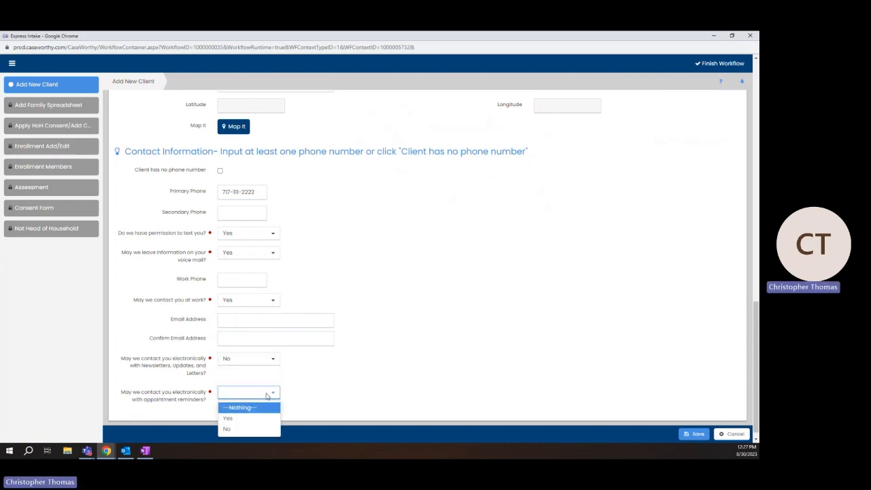
click(227, 430)
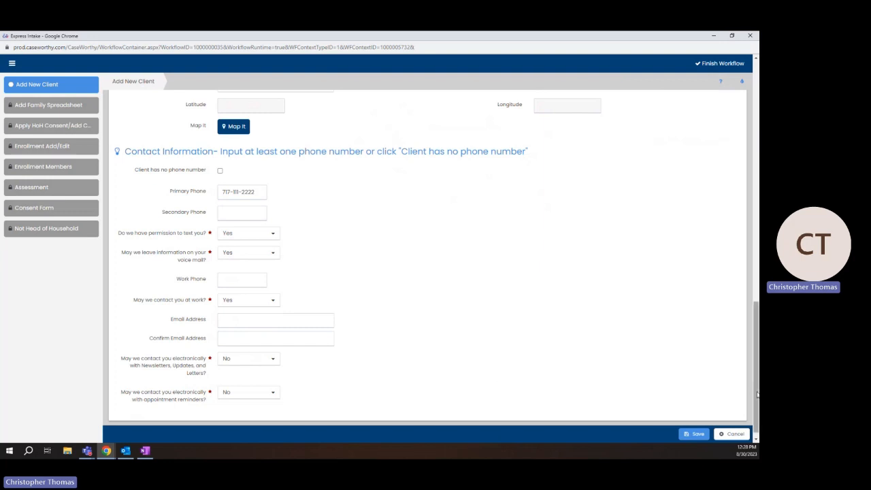
drag(758, 395, 754, 140)
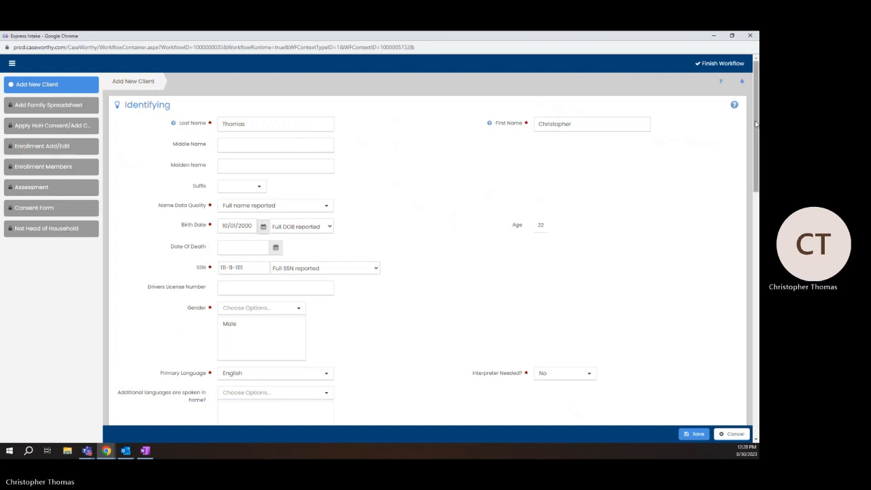
drag(757, 117, 736, 451)
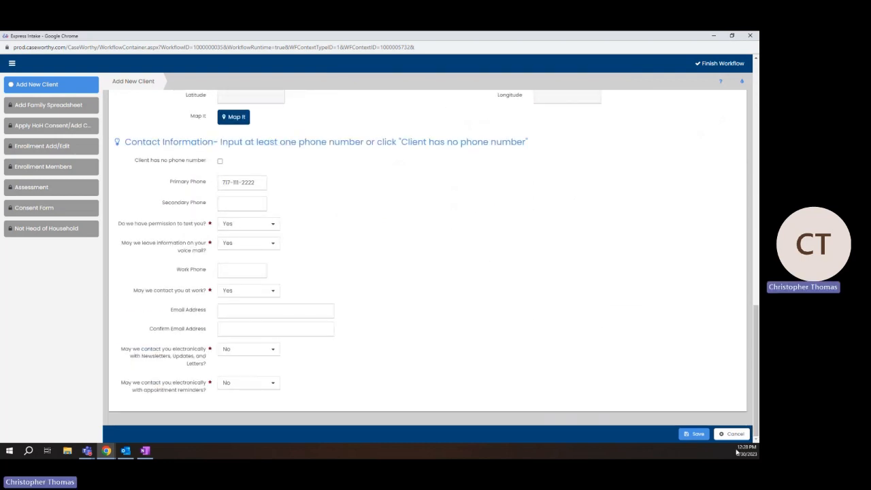
Save the Add New Client form to advance to the Consent Form step
click(702, 438)
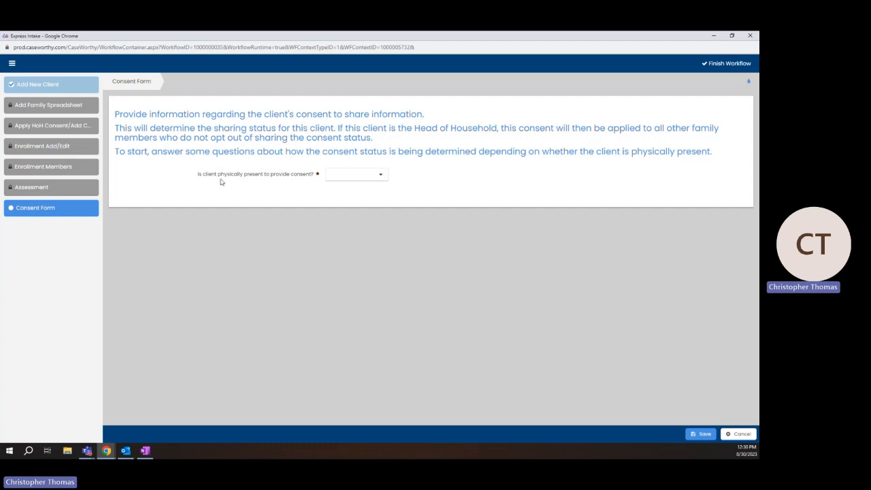
Set 'Is client physically present' to Yes and open the English ROI Form
click(380, 176)
click(354, 198)
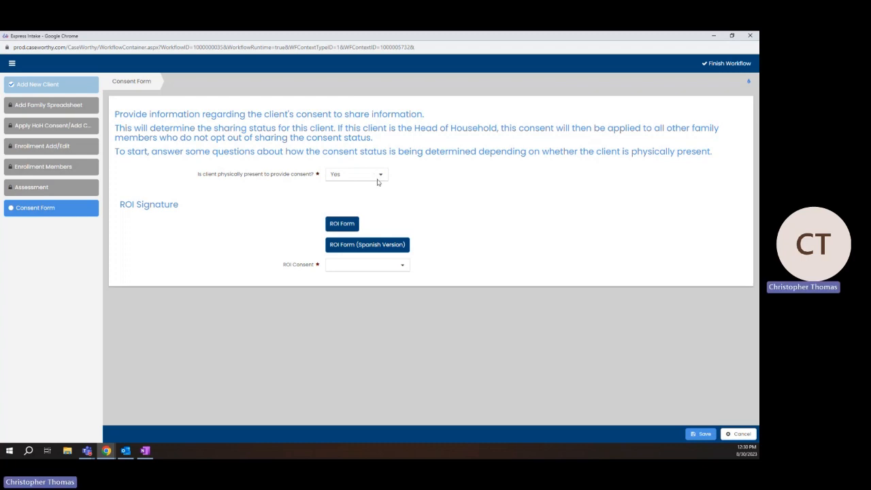
click(379, 178)
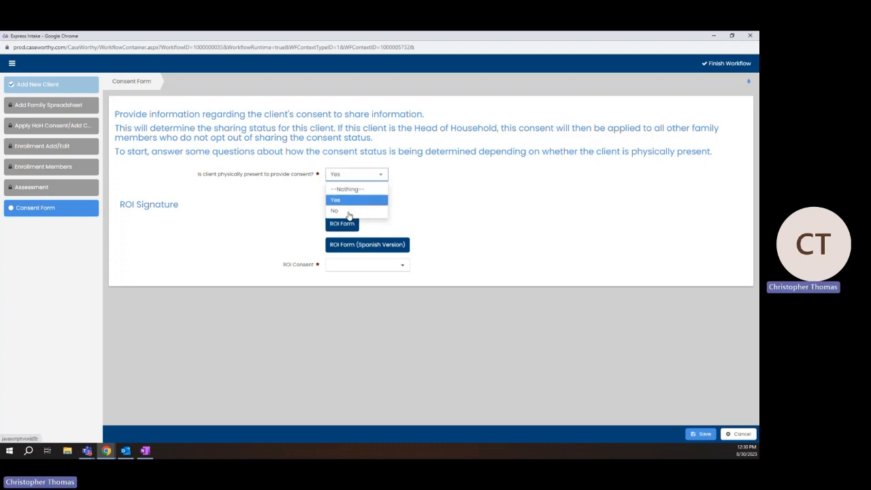
click(349, 213)
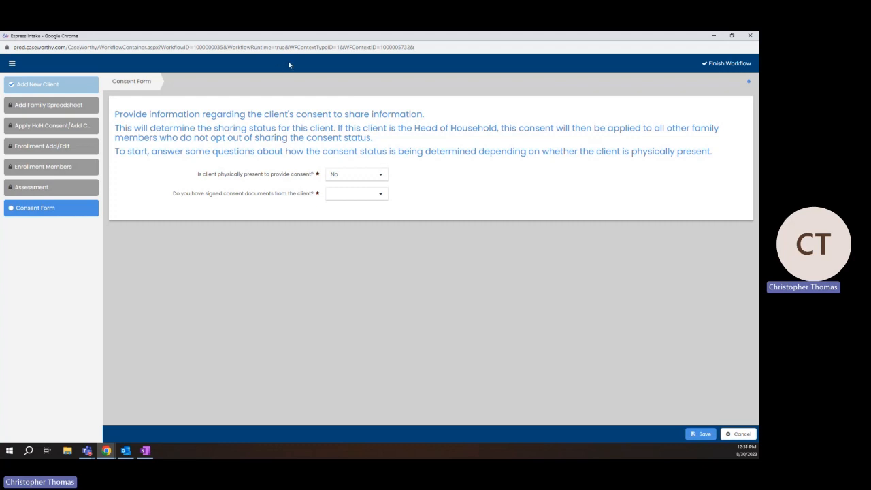
click(379, 175)
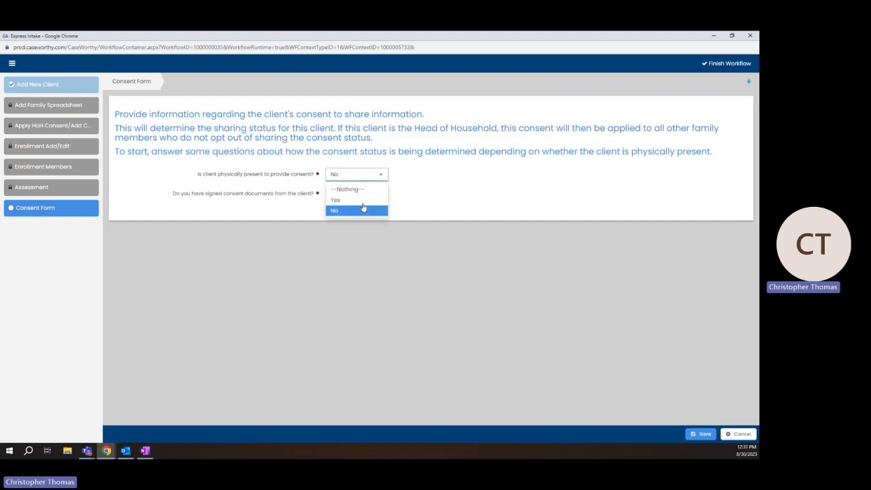
click(366, 202)
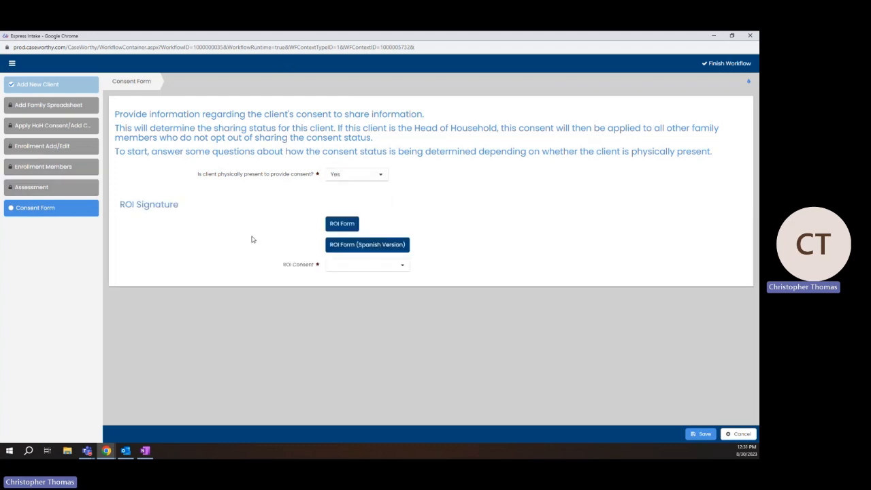
click(342, 224)
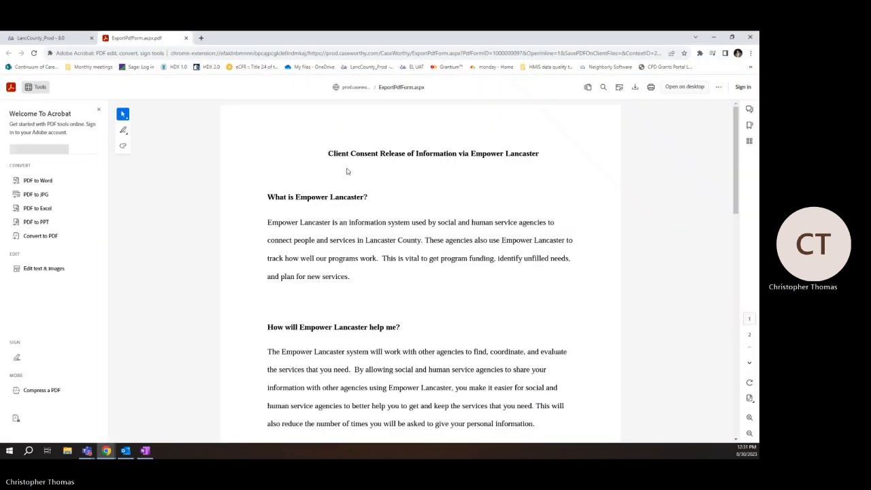
Read through the Empower Lancaster ROI PDF, then return to the CaseWorthy client dashboard
scroll(736, 160, down, 3)
scroll(736, 160, down, 8)
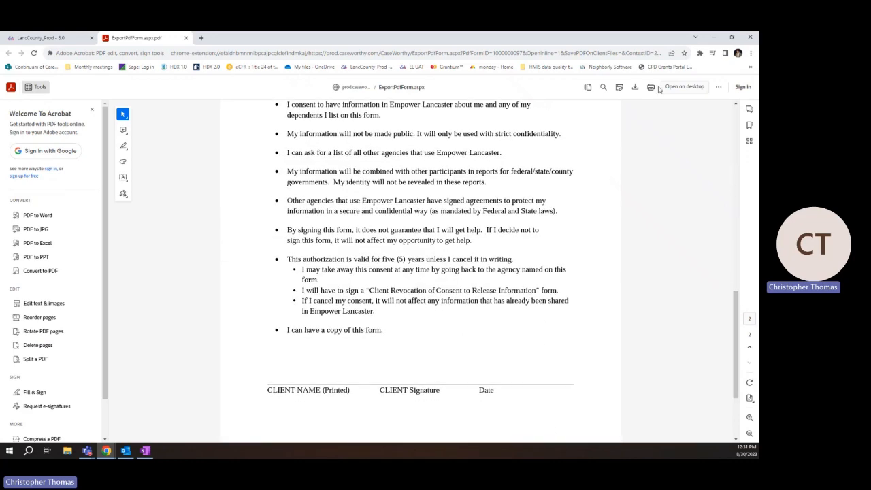
scroll(619, 259, down, 2)
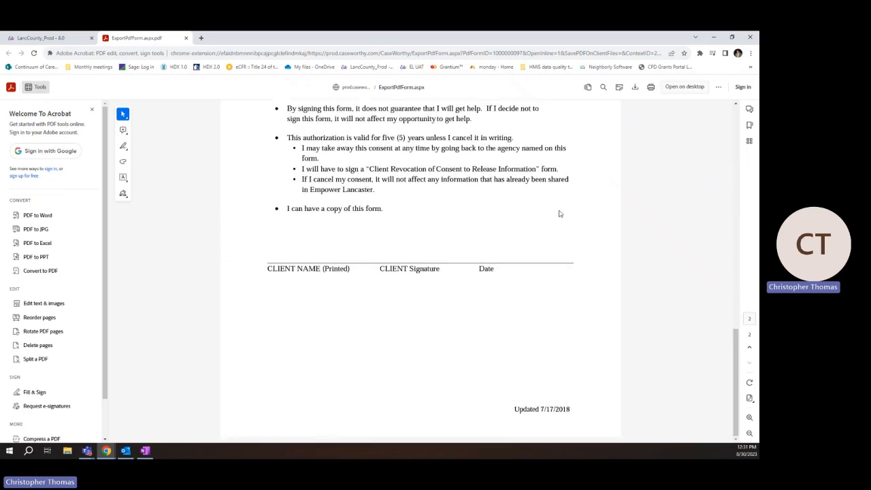
scroll(557, 228, up, 10)
scroll(555, 230, up, 2)
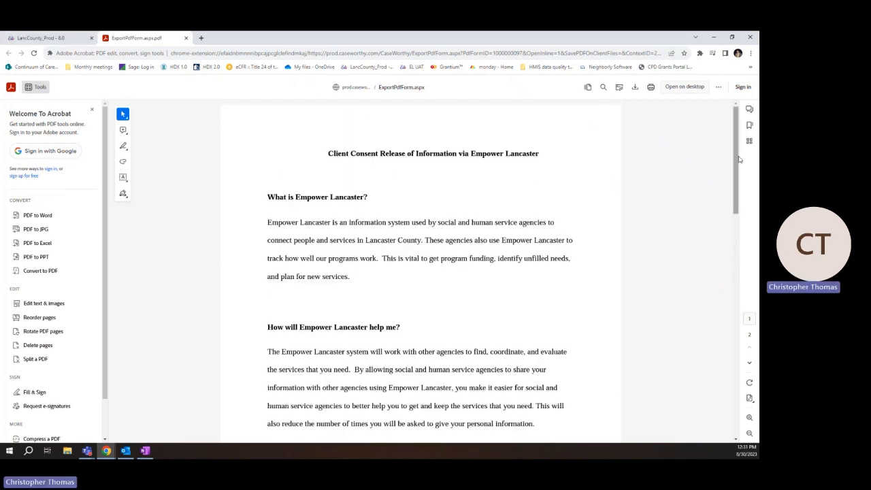
drag(740, 160, 723, 327)
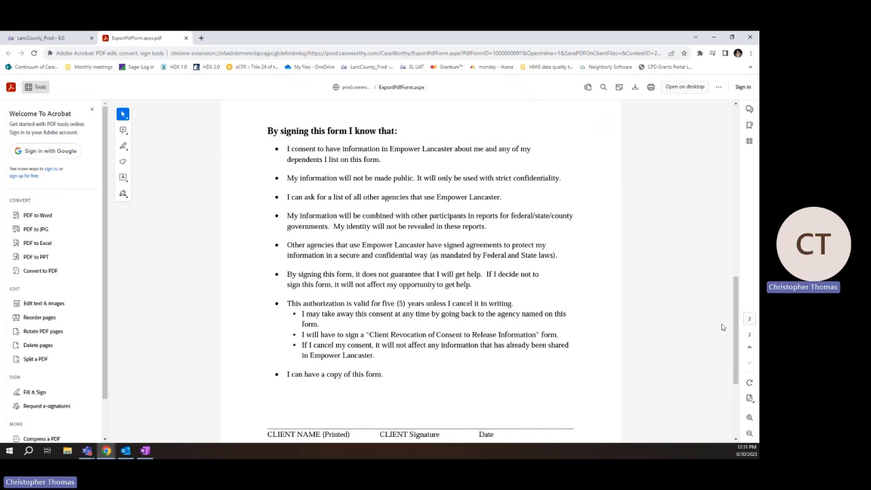
click(65, 38)
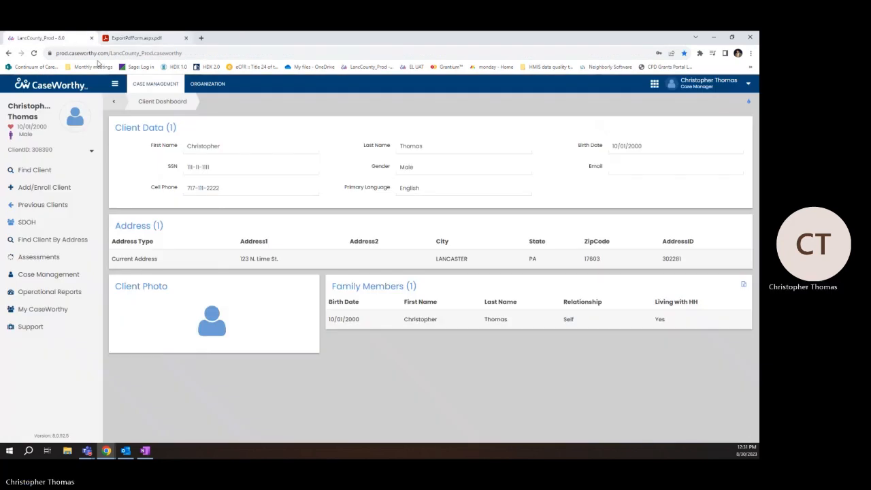
Return to the Express Intake consent form browser window
click(121, 35)
mouse_move(107, 451)
click(151, 417)
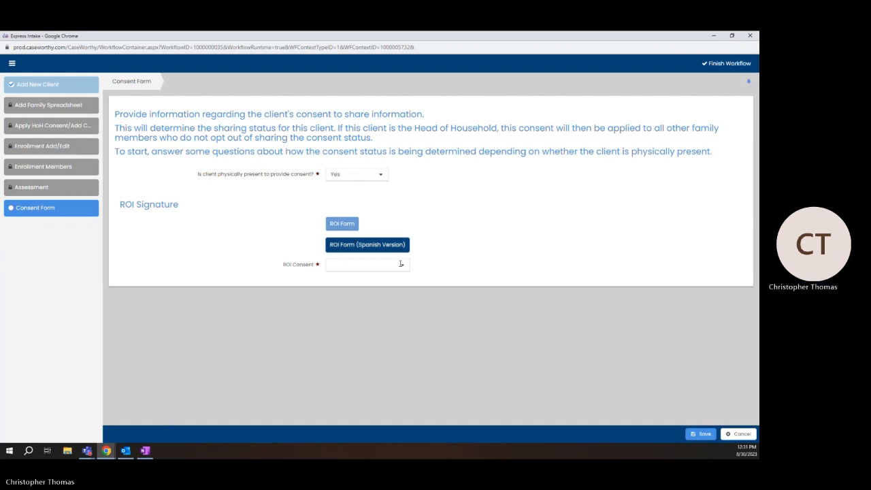
Set ROI Consent to Yes with consent date 08/30/2023 and begin adding a signature
drag(282, 266, 315, 268)
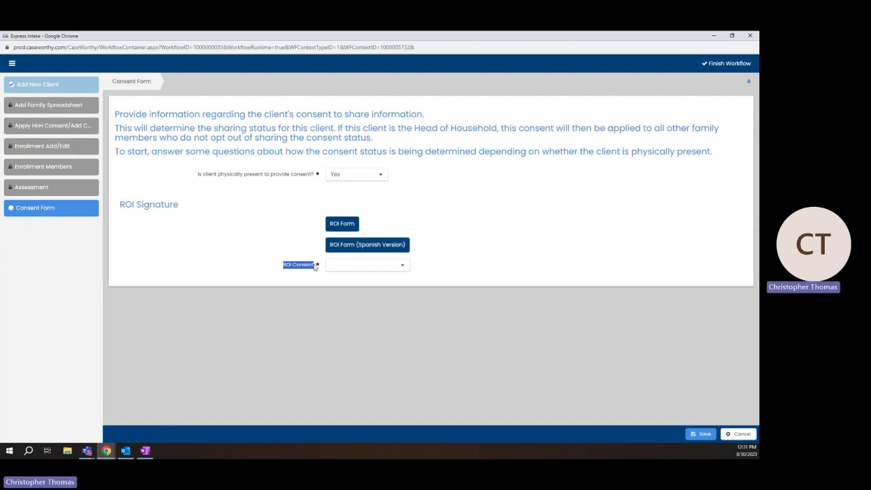
click(389, 266)
click(336, 291)
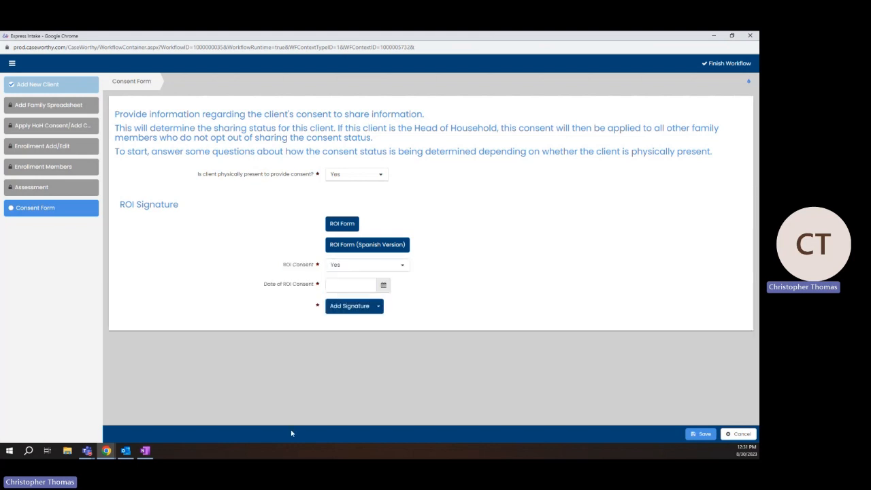
click(383, 285)
click(374, 386)
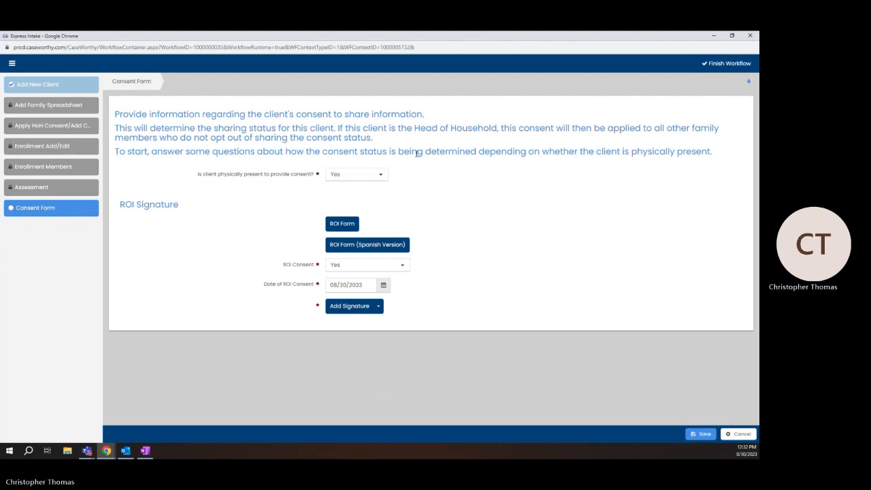
click(368, 307)
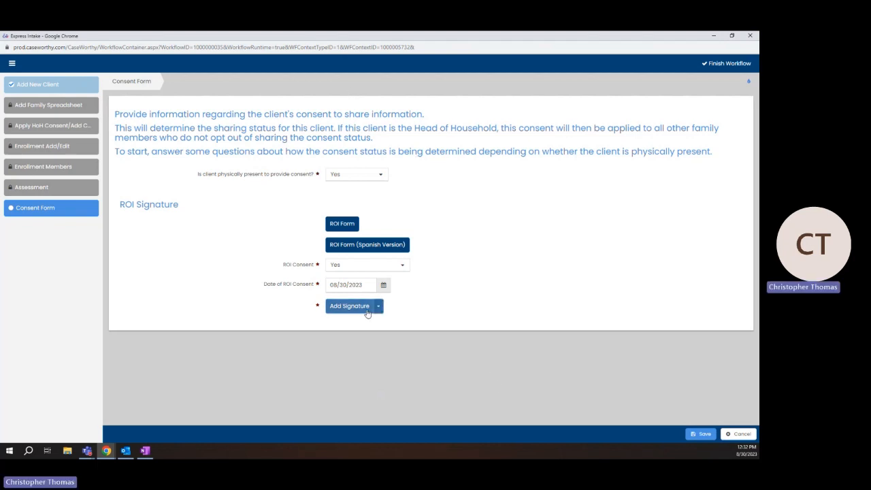
Capture the client's name and drawn signature, then answer No to client physically present
click(42, 212)
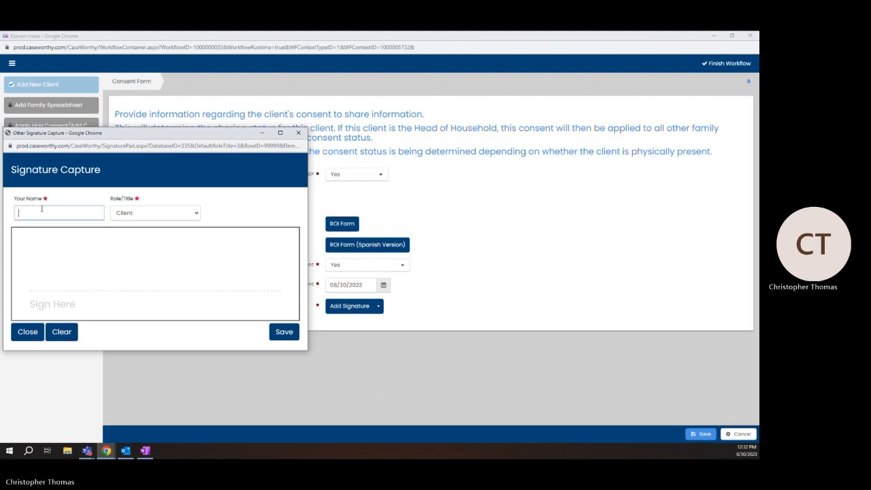
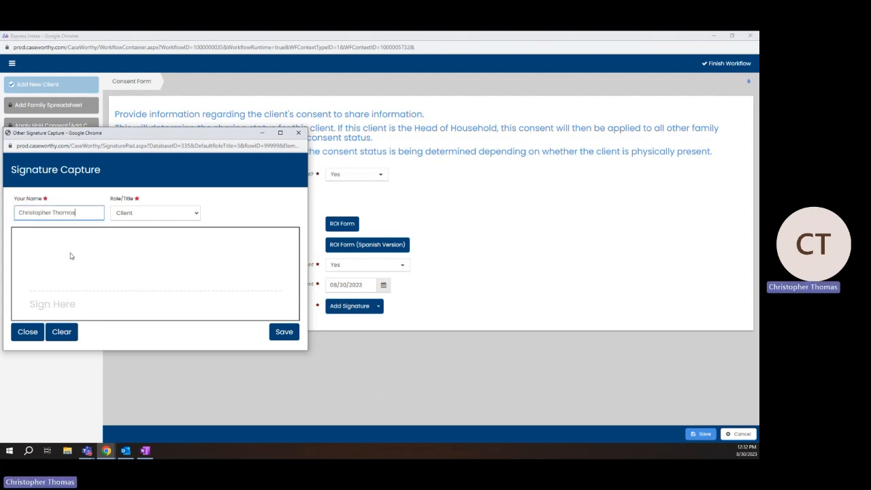
mouse_move(70, 269)
mouse_down()
mouse_move(68, 282)
mouse_move(155, 291)
mouse_up()
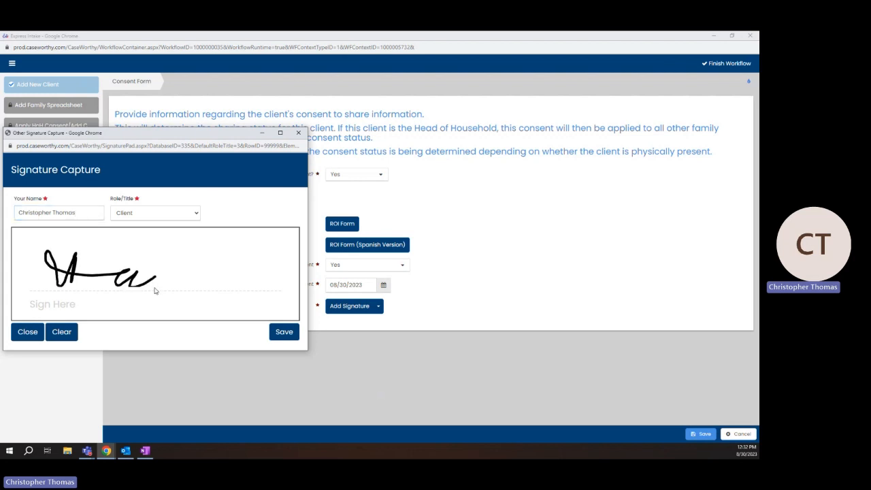
click(284, 333)
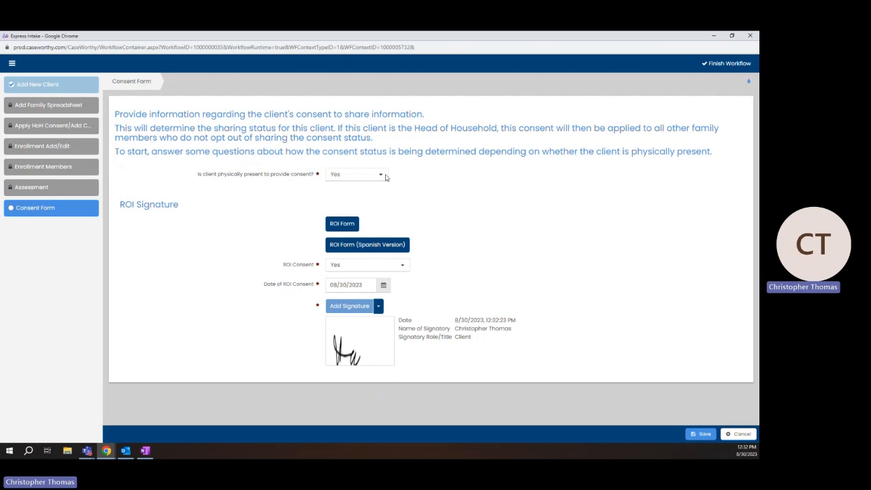
click(384, 175)
click(333, 211)
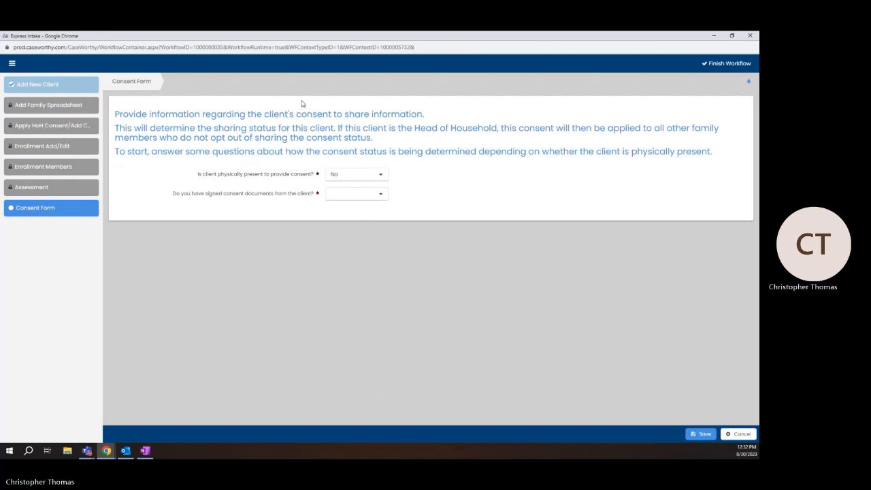
Answer Yes to signed consent documents and ROI Consent, dated 08/30/2023, uploading no ROI file
click(379, 194)
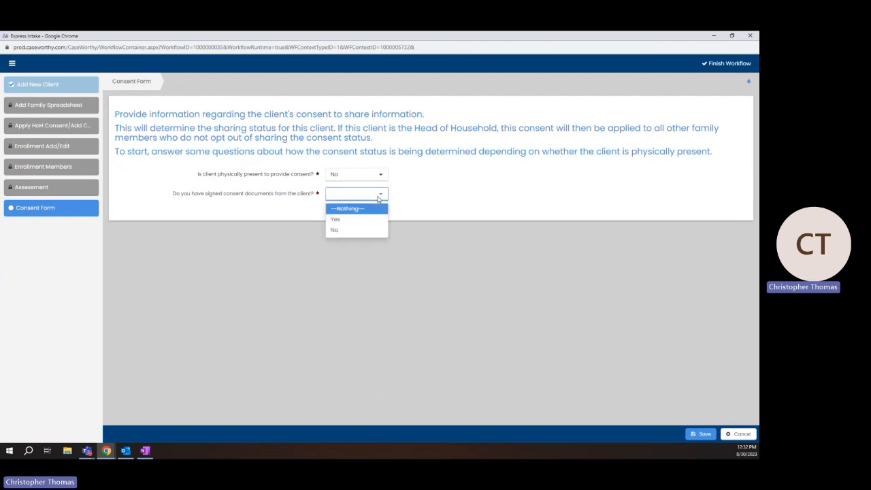
click(337, 221)
click(347, 236)
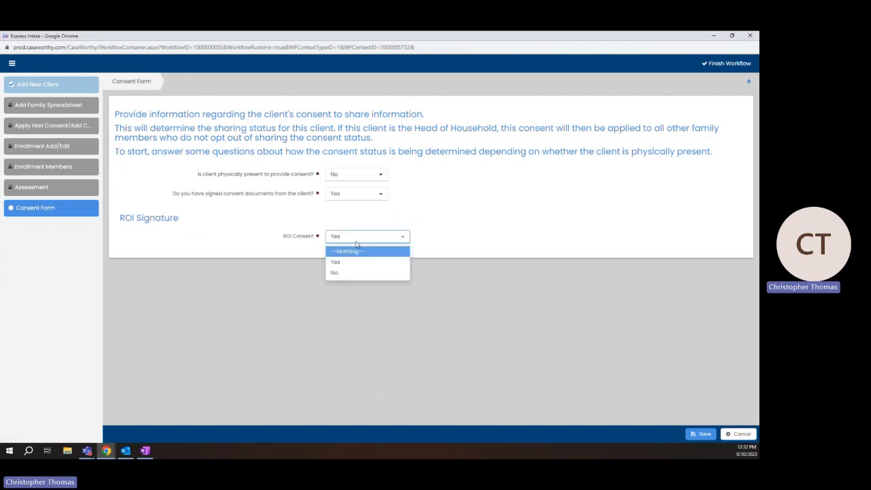
click(346, 262)
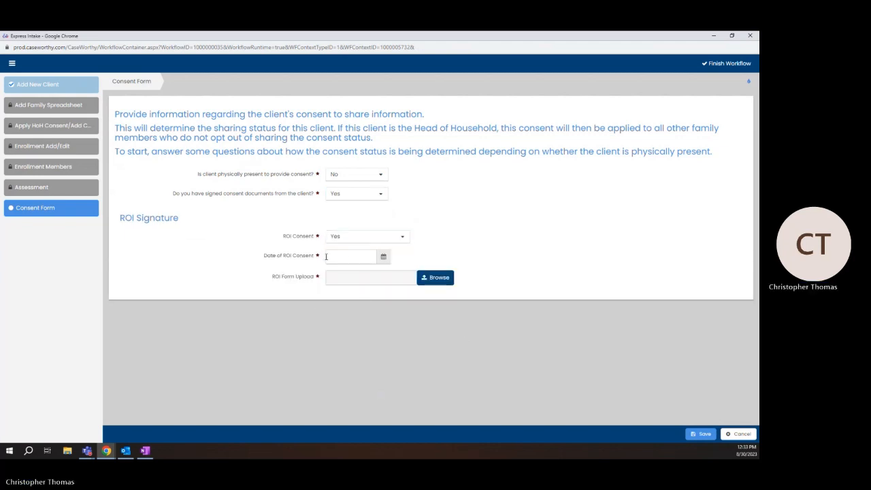
click(328, 256)
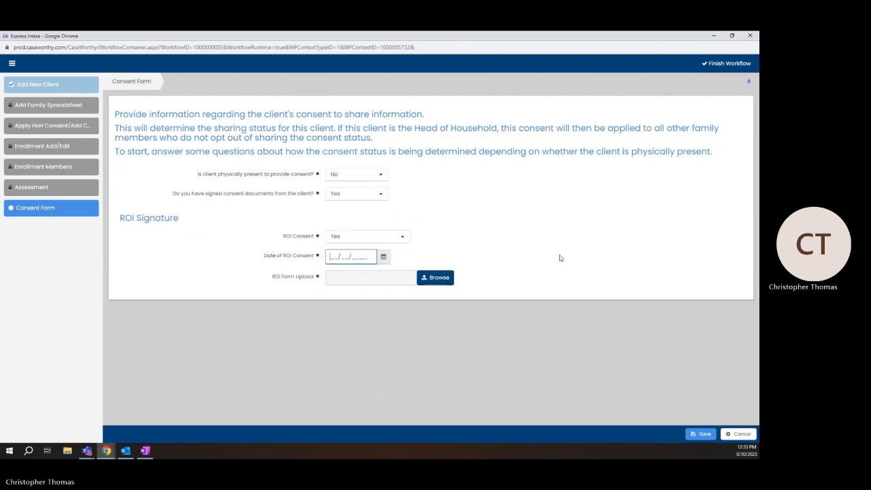
click(383, 255)
click(378, 357)
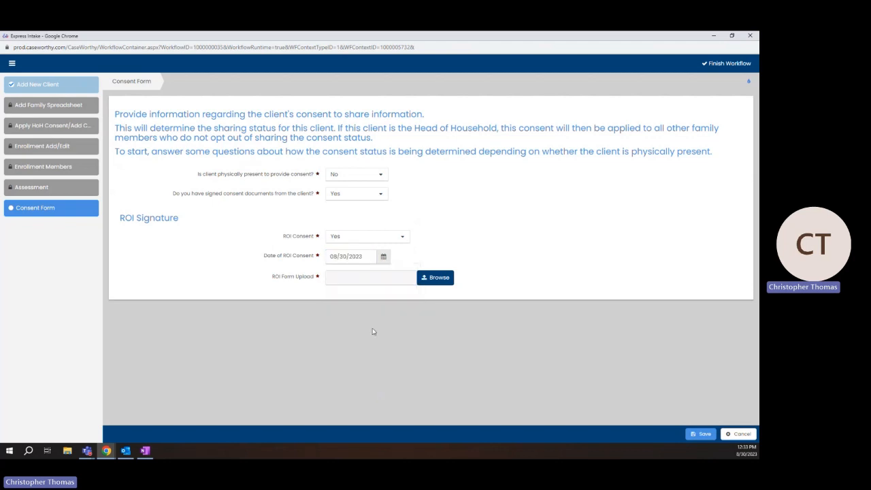
click(438, 283)
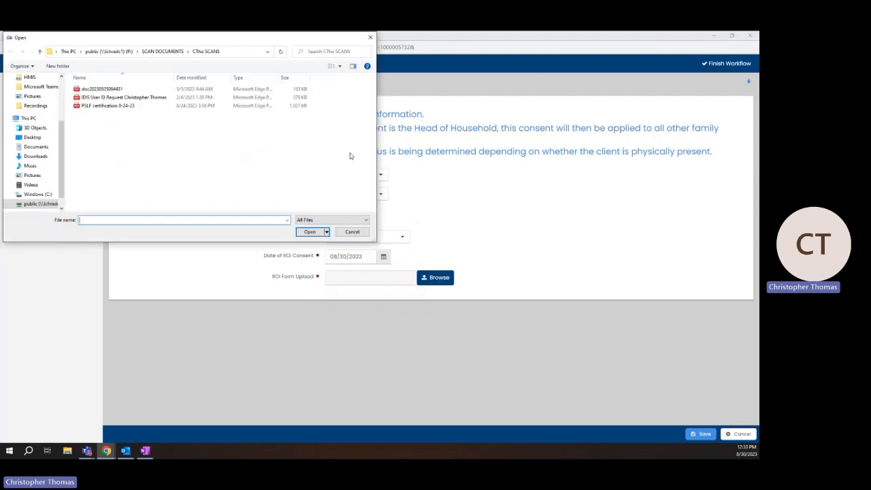
click(369, 38)
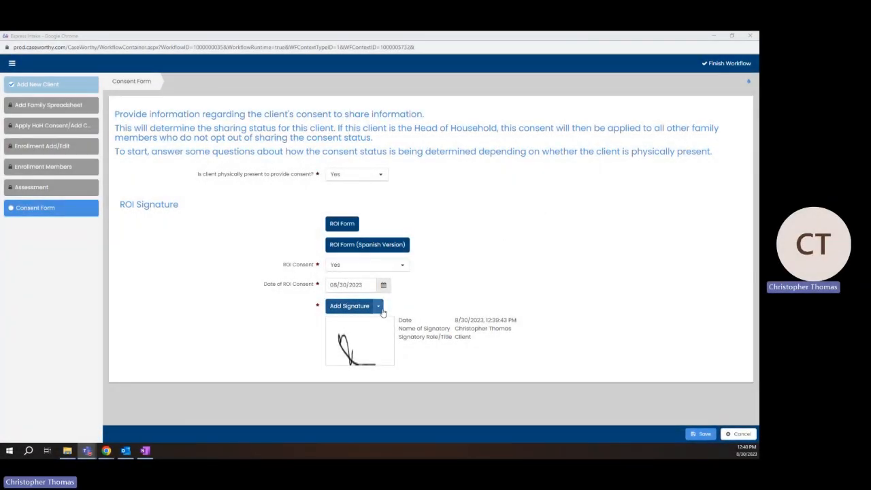
Cancel the consent form entries and mark the client as physically present (Yes)
click(752, 436)
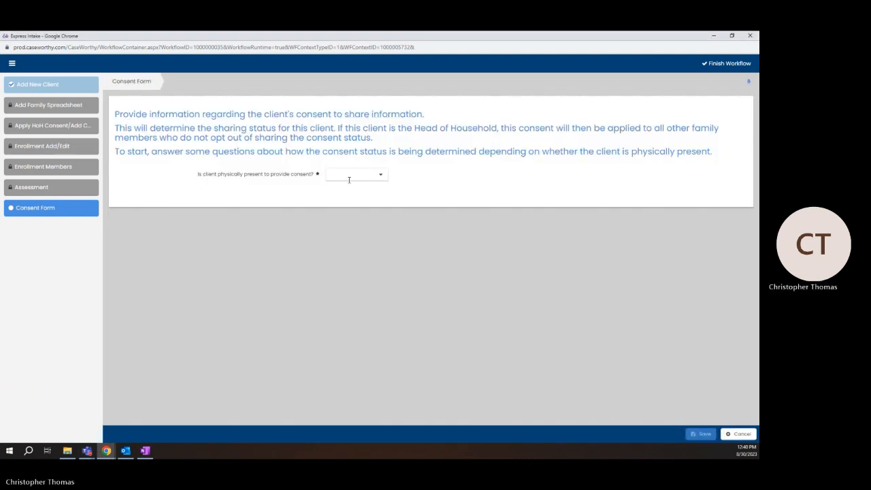
click(357, 175)
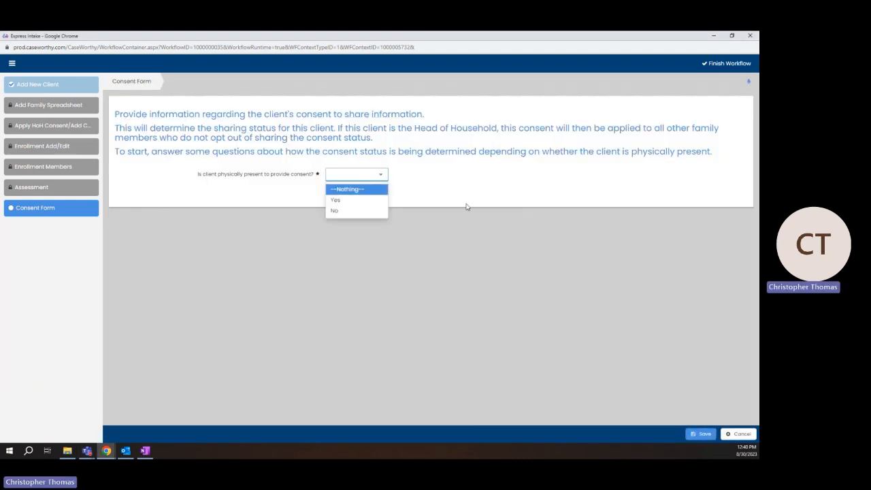
click(491, 219)
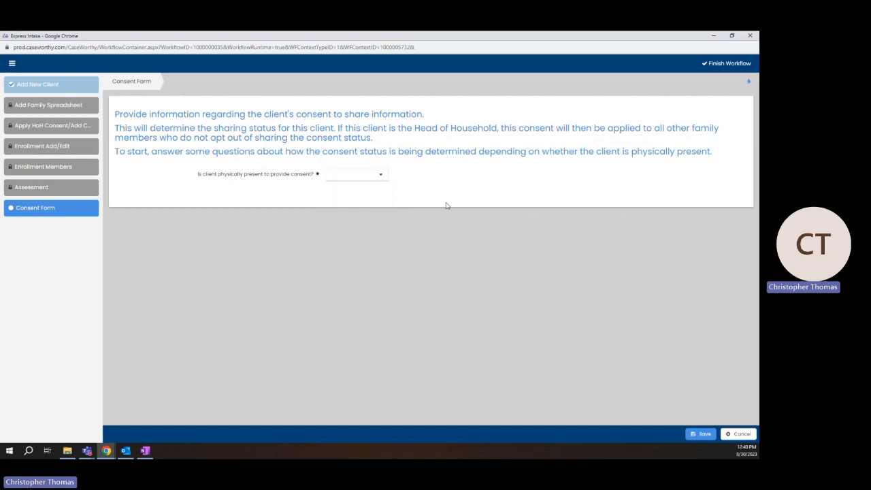
click(381, 176)
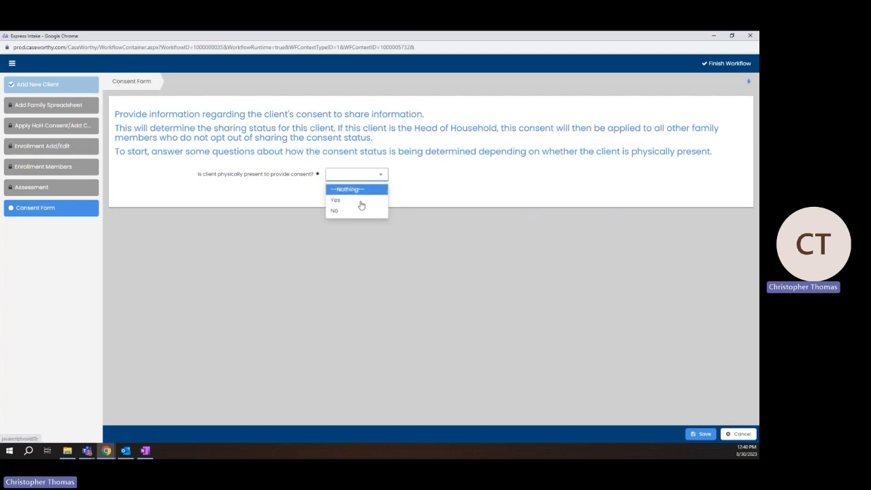
click(368, 198)
Set ROI Consent to Yes dated 08/30/2023 and bring up Signature Capture
click(348, 265)
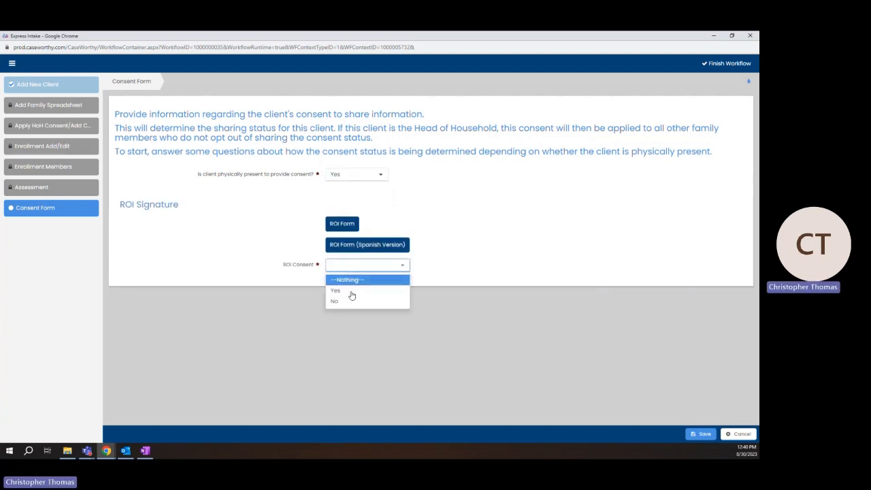
click(353, 294)
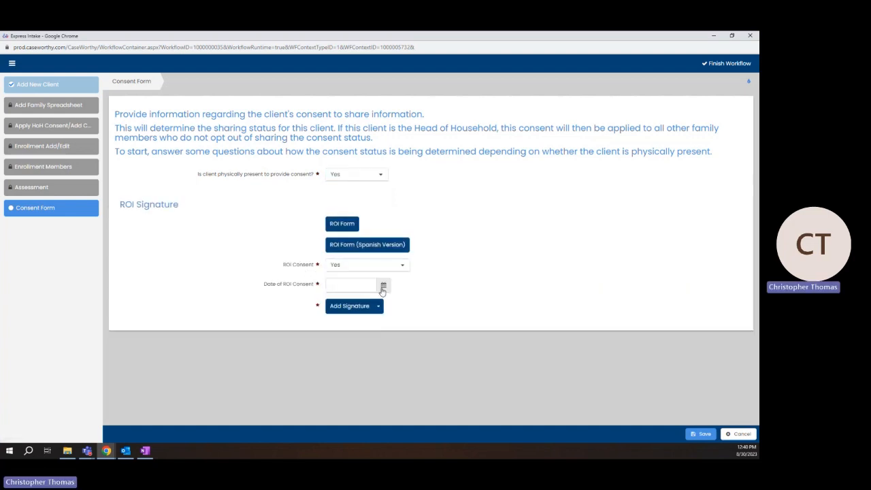
click(378, 290)
click(380, 388)
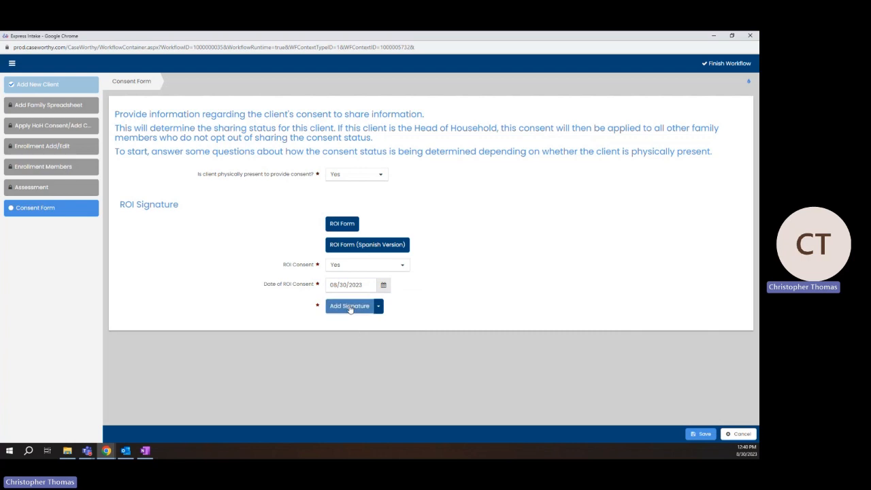
click(350, 305)
Enter the client's name, draw and save the signature, then save the Consent Form
click(66, 213)
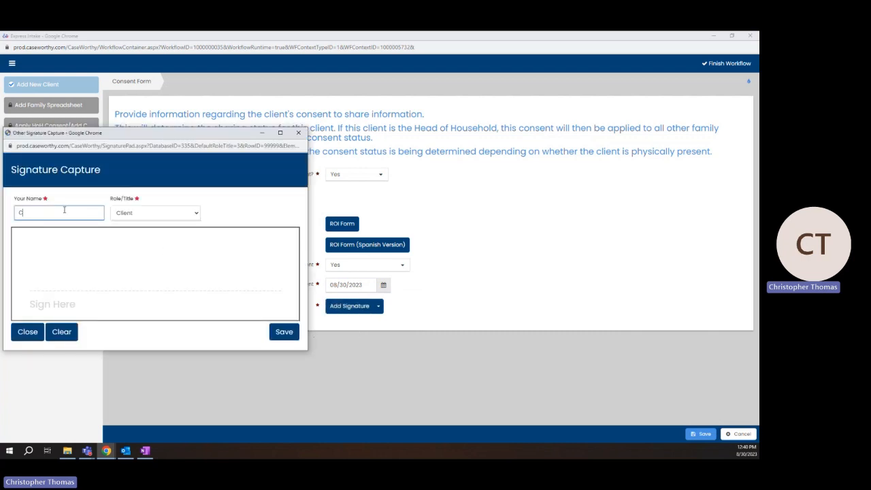
drag(72, 284, 198, 278)
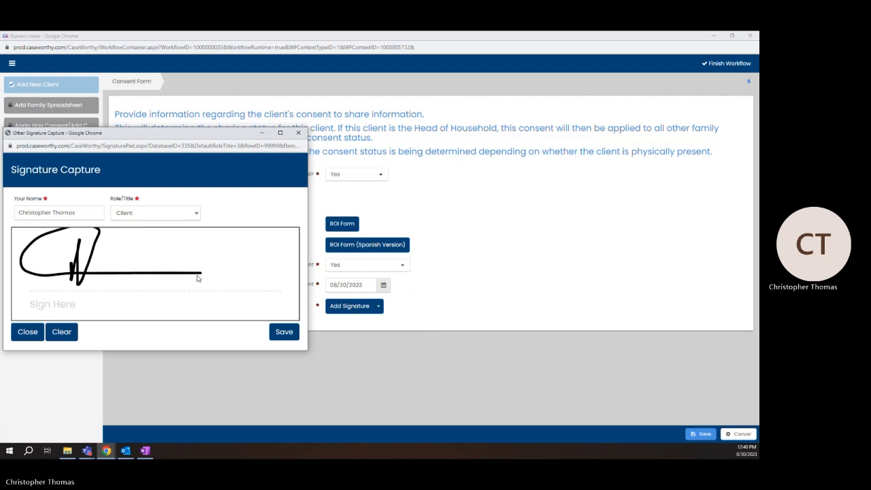
click(283, 332)
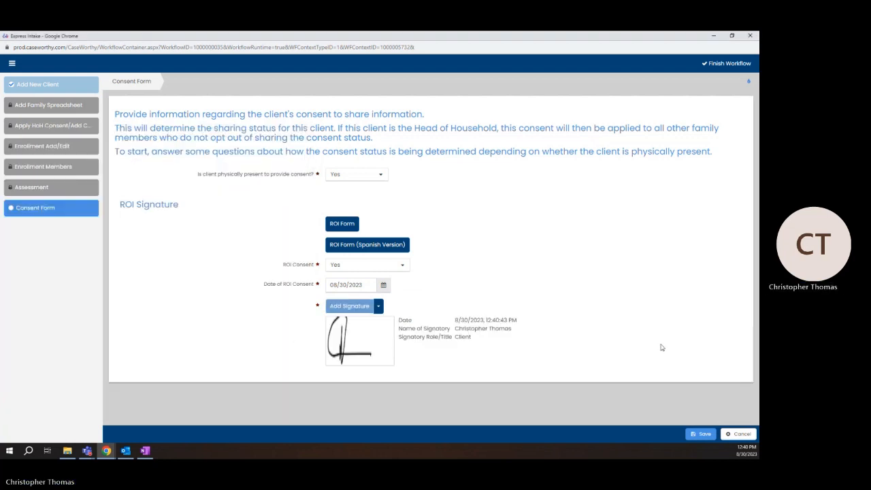
click(702, 434)
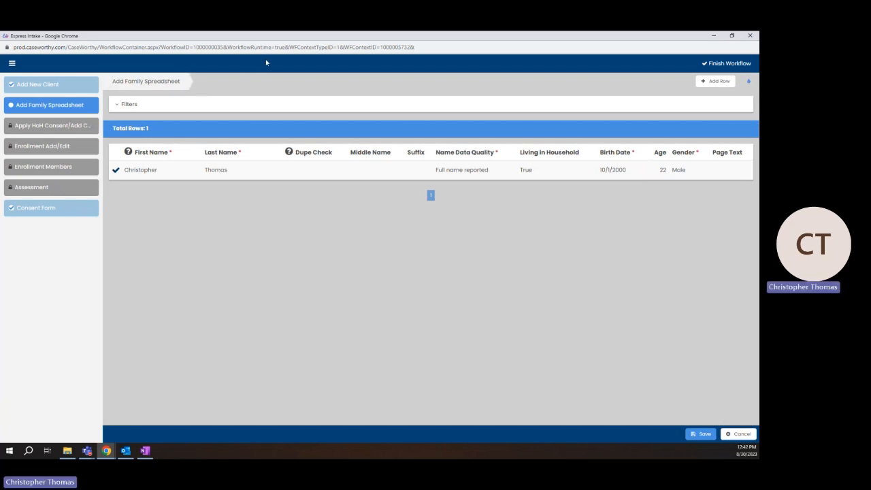
Add a member row and review the Relation to HOH options without choosing one
click(720, 82)
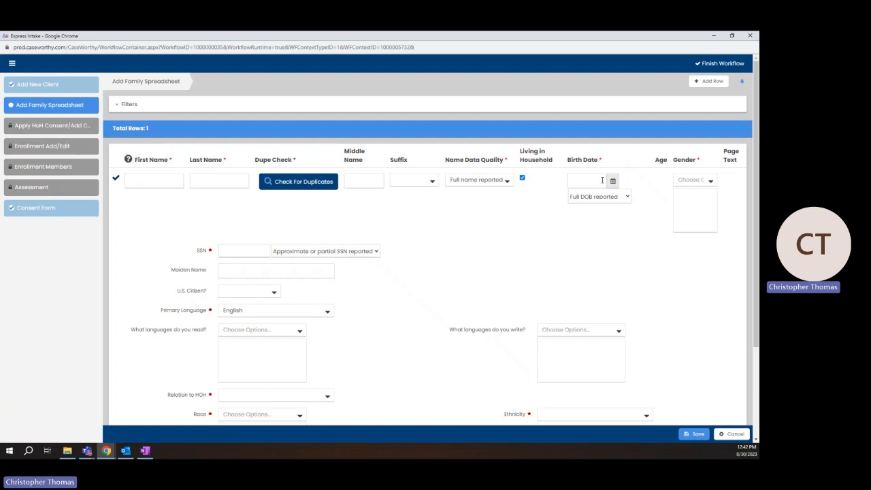
drag(756, 169, 710, 252)
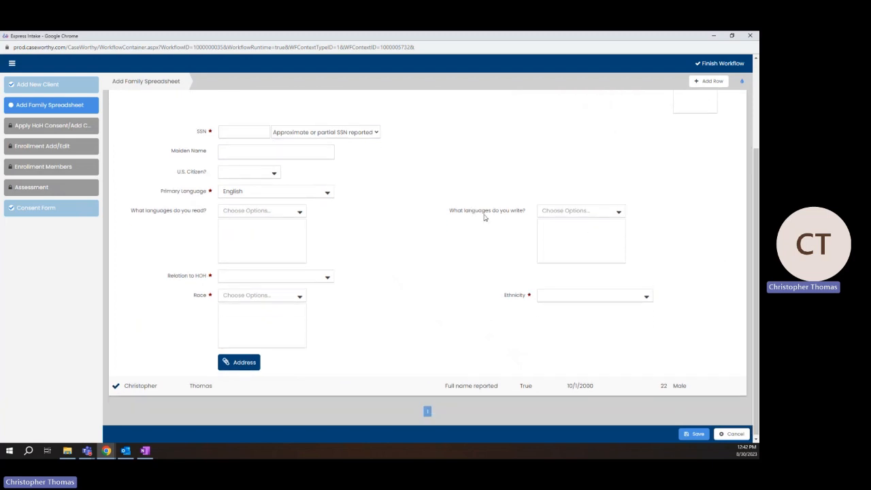
scroll(369, 239, down, 1)
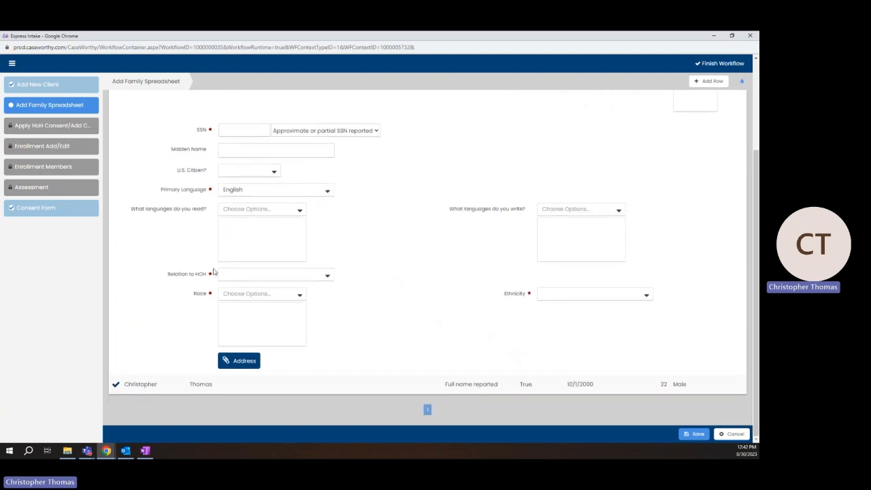
drag(166, 278, 209, 278)
click(333, 277)
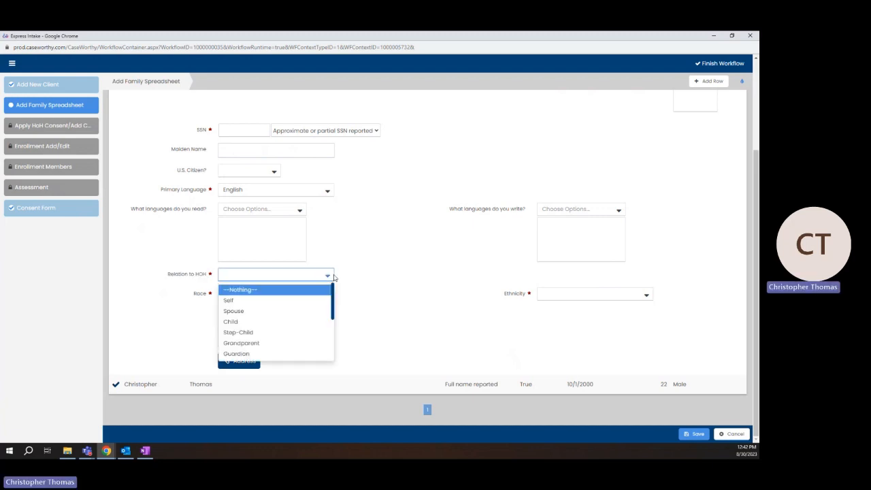
scroll(328, 320, down, 4)
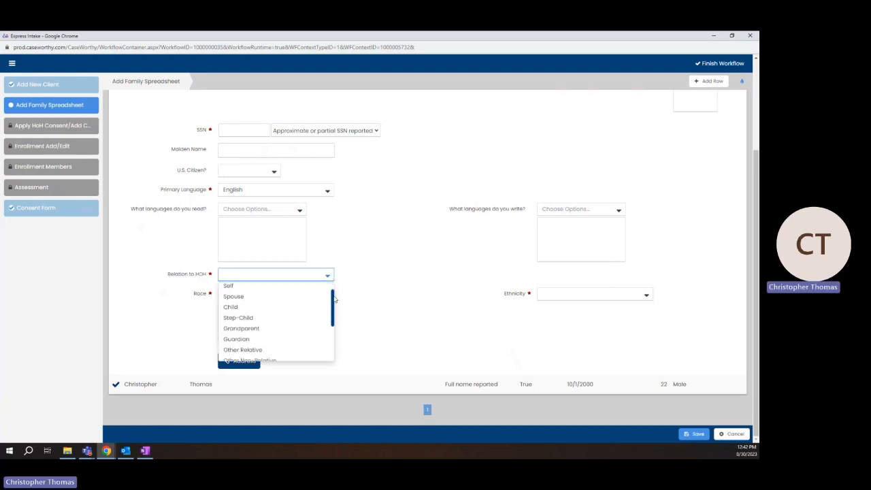
drag(327, 338, 338, 285)
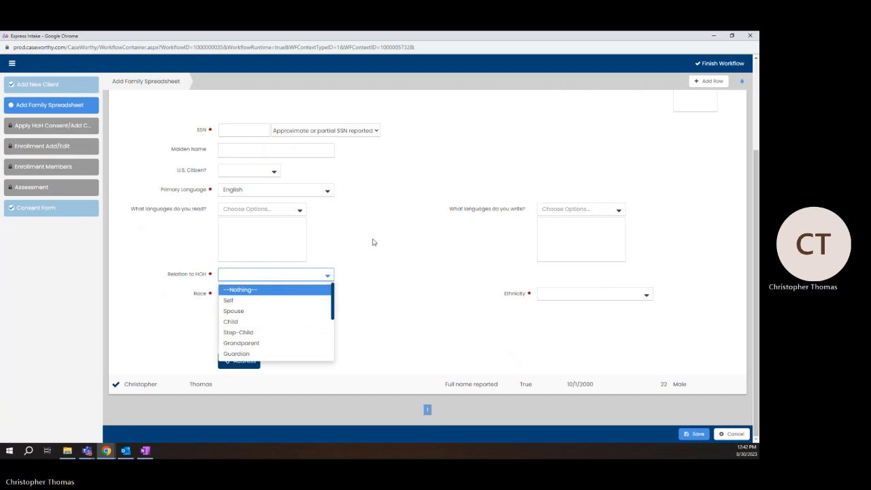
click(396, 295)
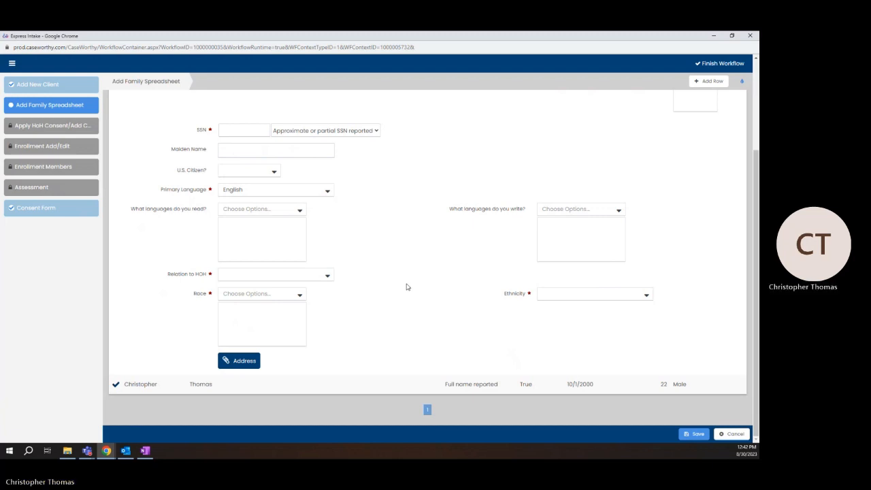
scroll(341, 289, up, 3)
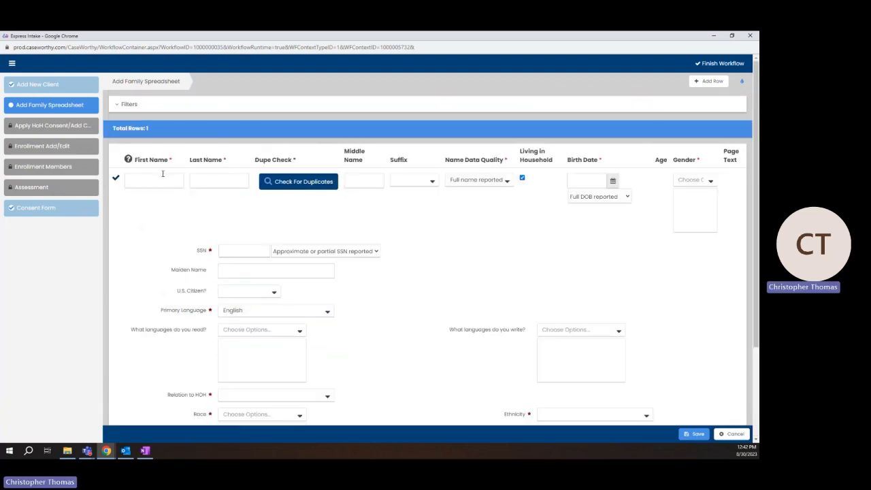
Collapse the client's row and add a fresh blank member row, reviewing its form
click(115, 178)
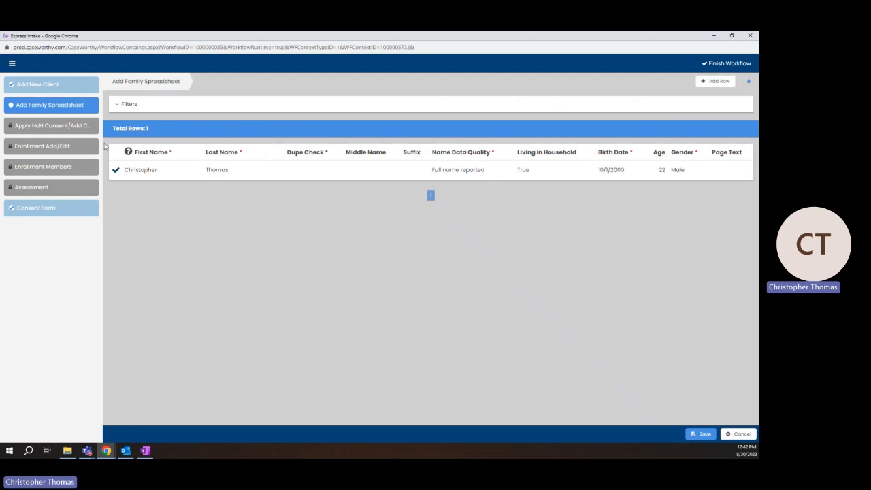
click(715, 81)
scroll(540, 325, down, 2)
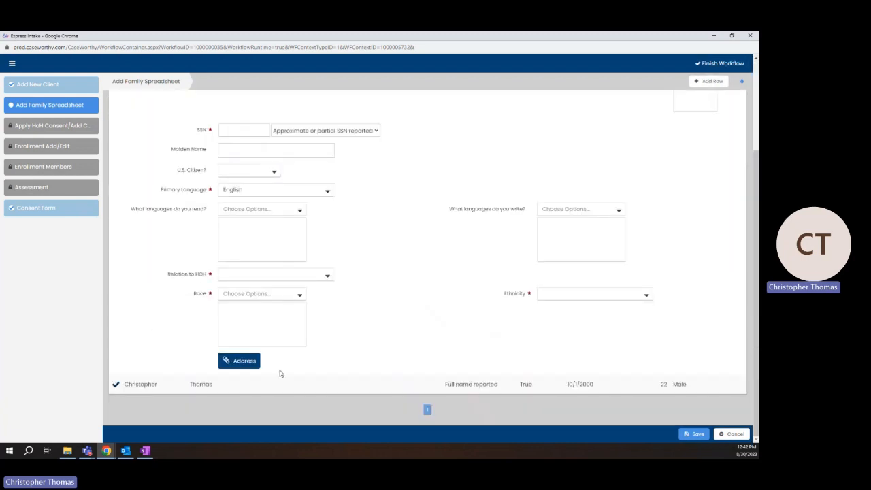
scroll(608, 354, up, 2)
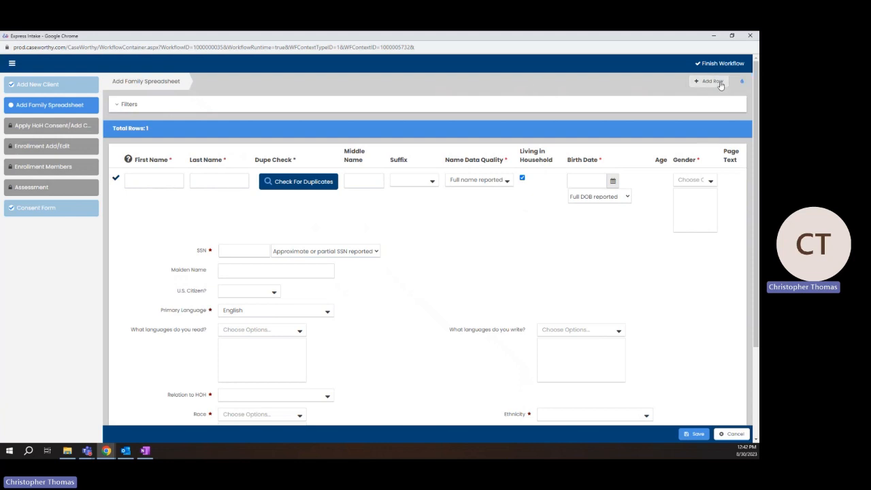
scroll(169, 243, down, 2)
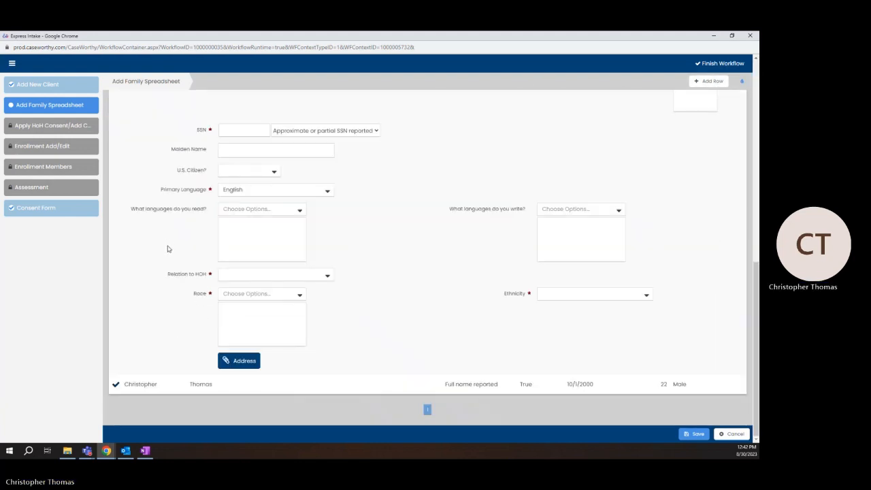
scroll(164, 250, up, 2)
scroll(161, 249, up, 1)
scroll(140, 215, down, 2)
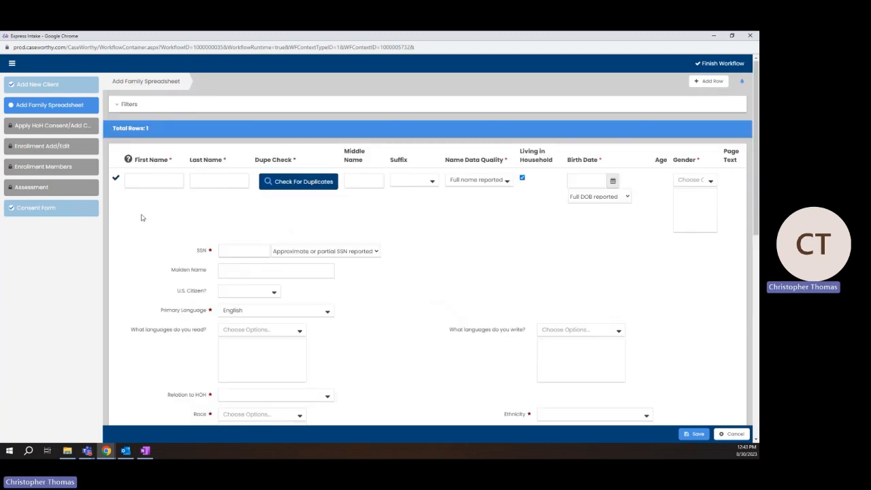
scroll(209, 207, up, 2)
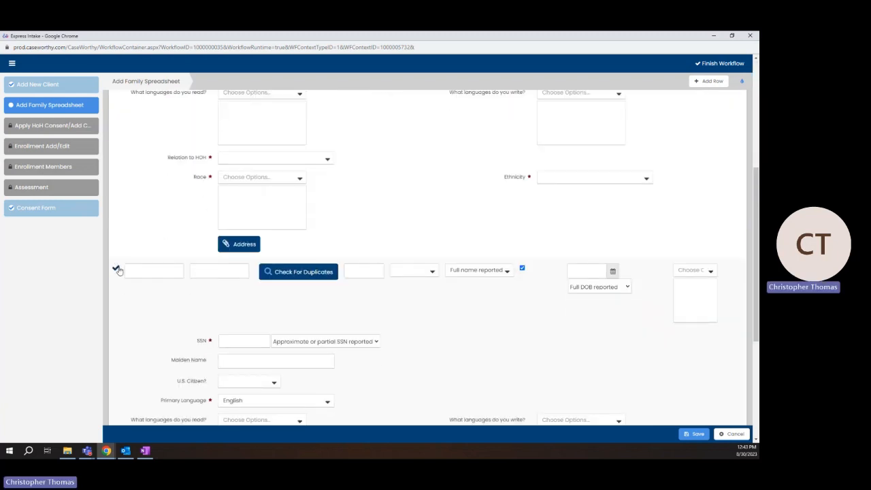
scroll(118, 269, down, 3)
scroll(117, 267, up, 3)
Delete the unused blank member row and save the family spreadsheet
click(114, 178)
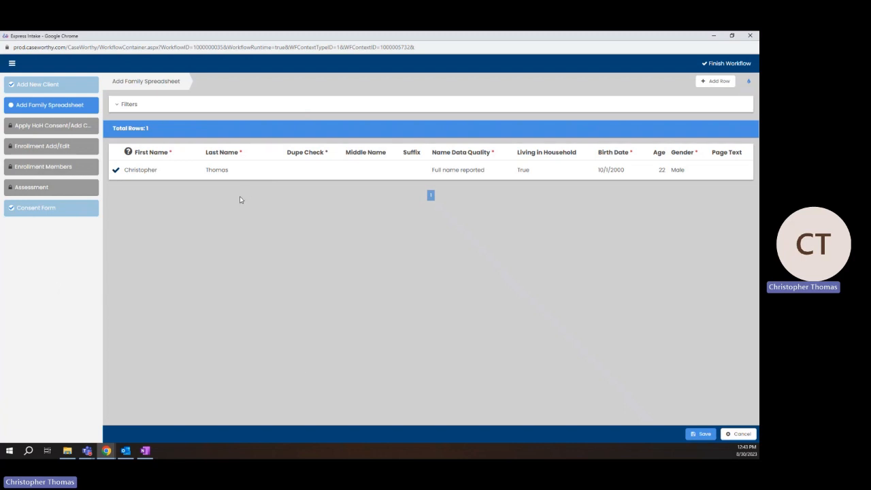
click(701, 434)
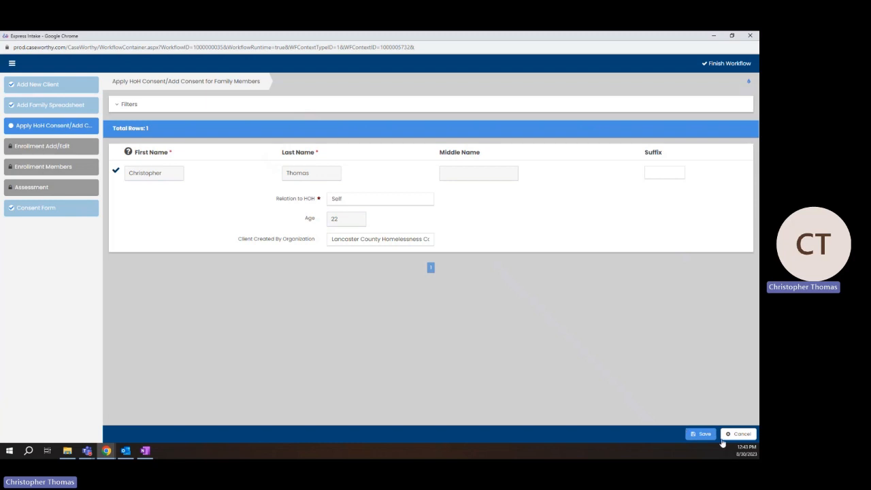
Save the head-of-household consent to continue to Enrollment Add/Edit
click(701, 434)
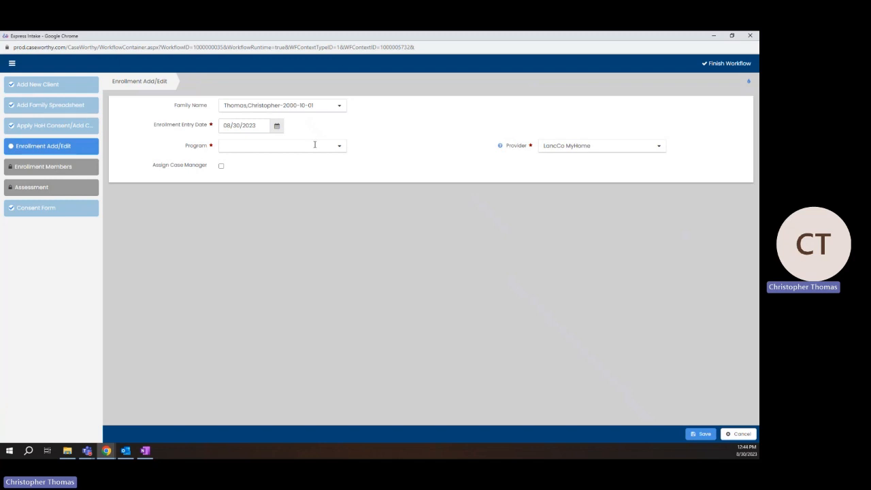
click(279, 126)
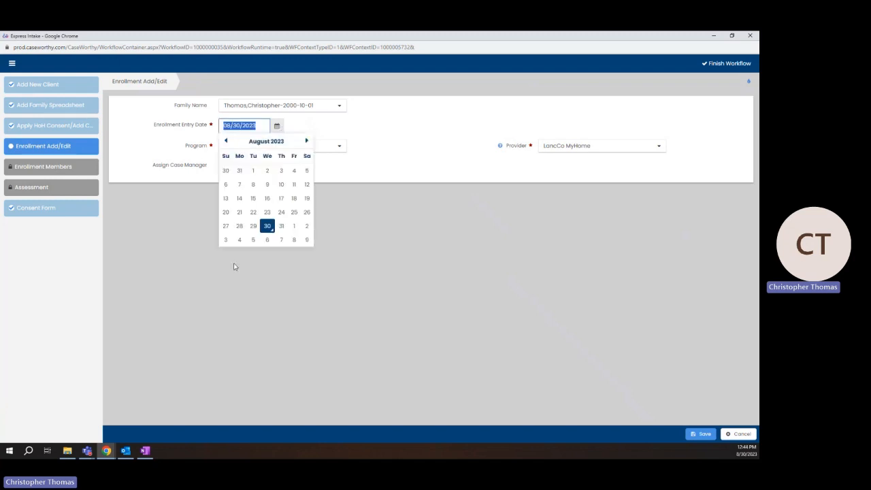
click(268, 228)
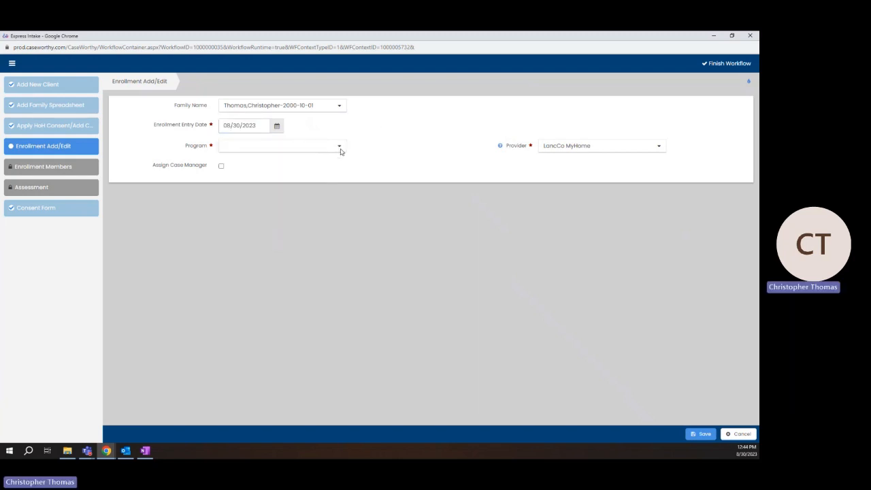
click(659, 146)
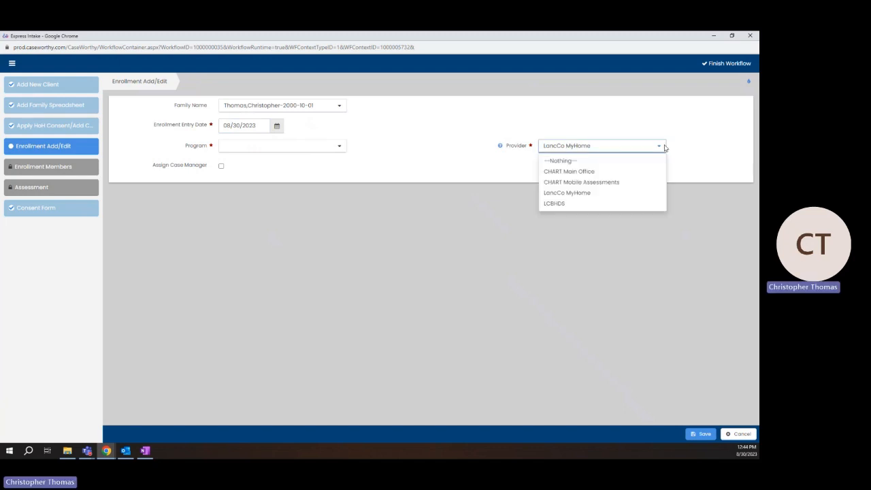
click(645, 193)
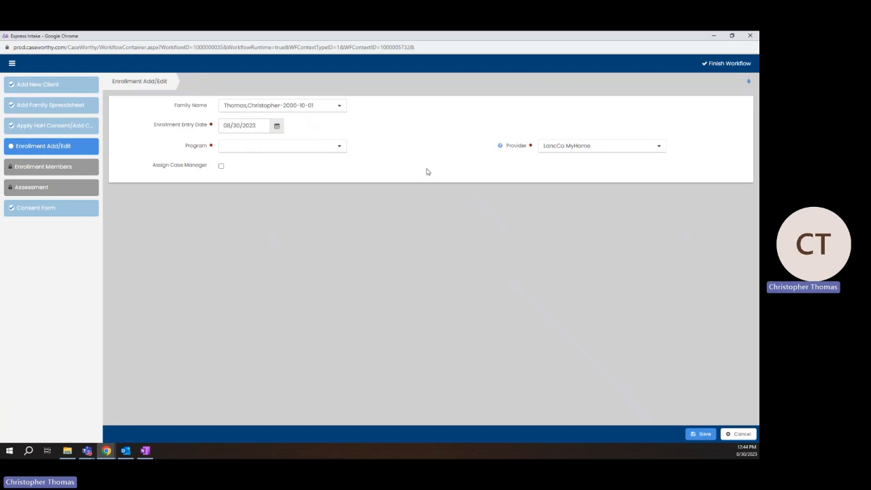
click(340, 147)
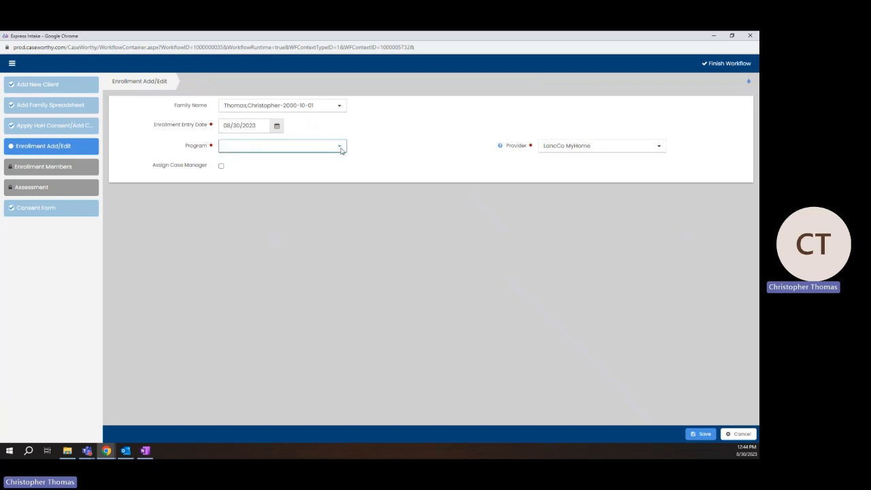
click(387, 205)
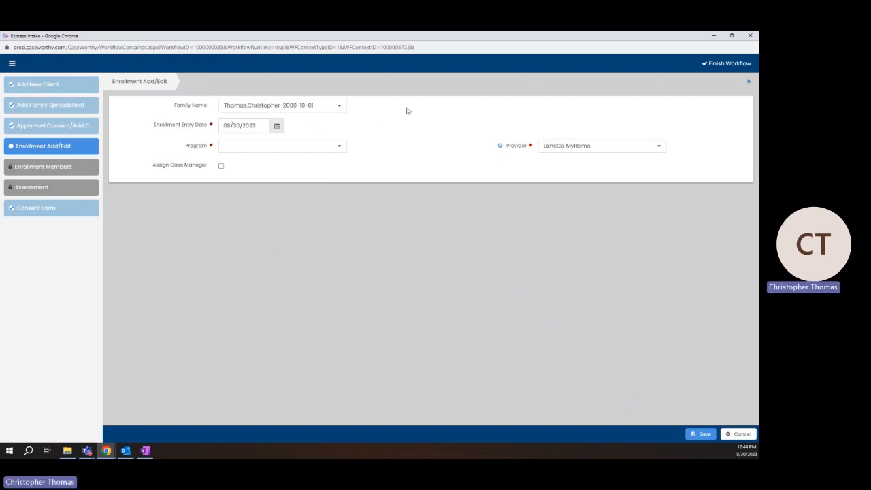
Choose Outreach as the enrollment Program
click(342, 147)
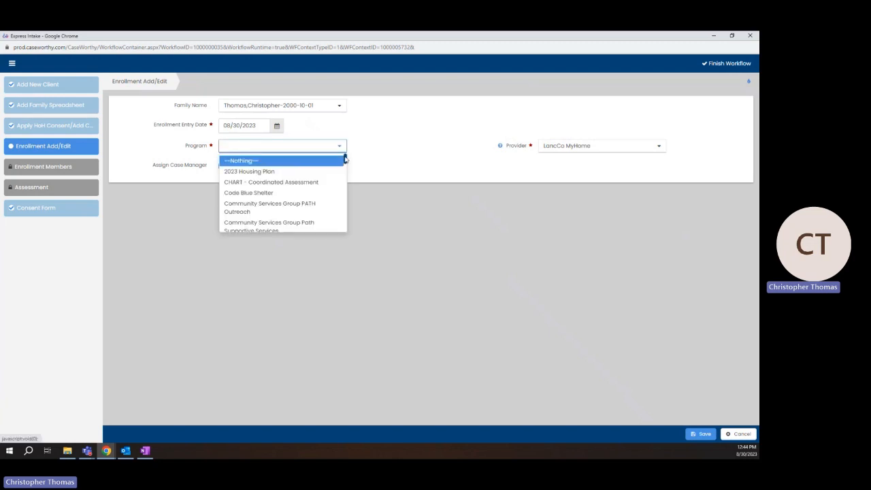
drag(346, 162, 340, 196)
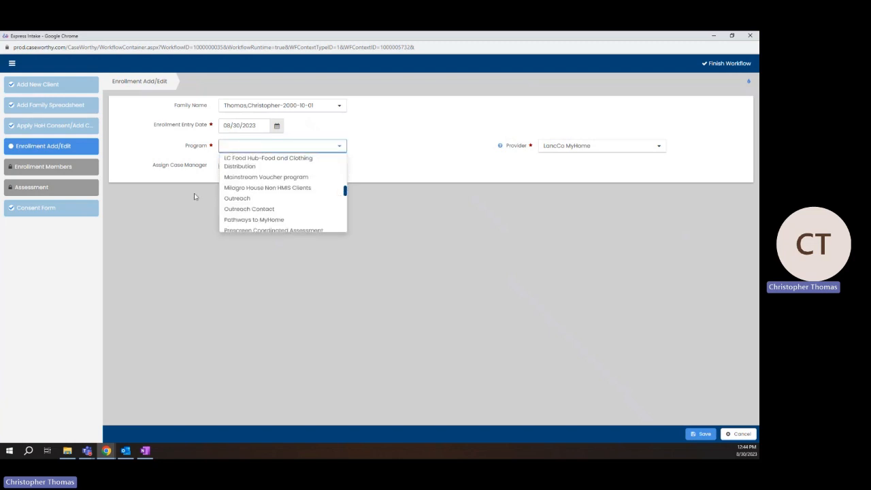
click(237, 202)
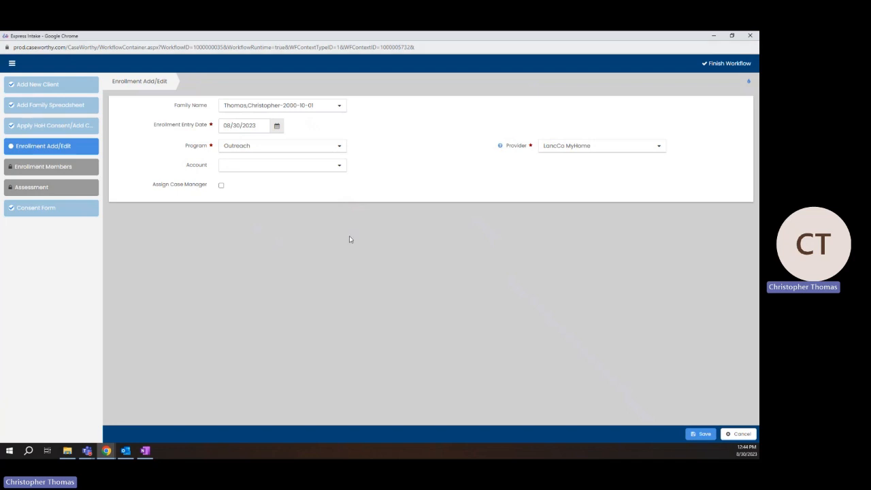
Leave Assign Case Manager unchecked after toggling it on and off
click(221, 185)
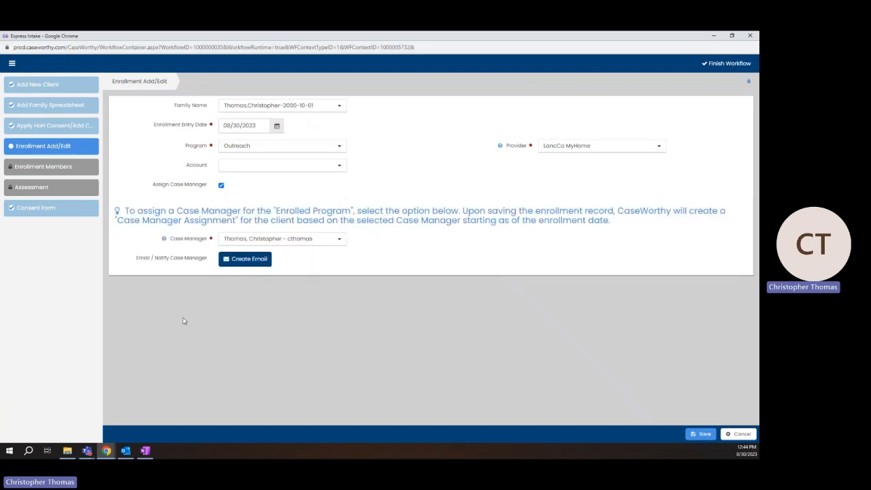
click(338, 246)
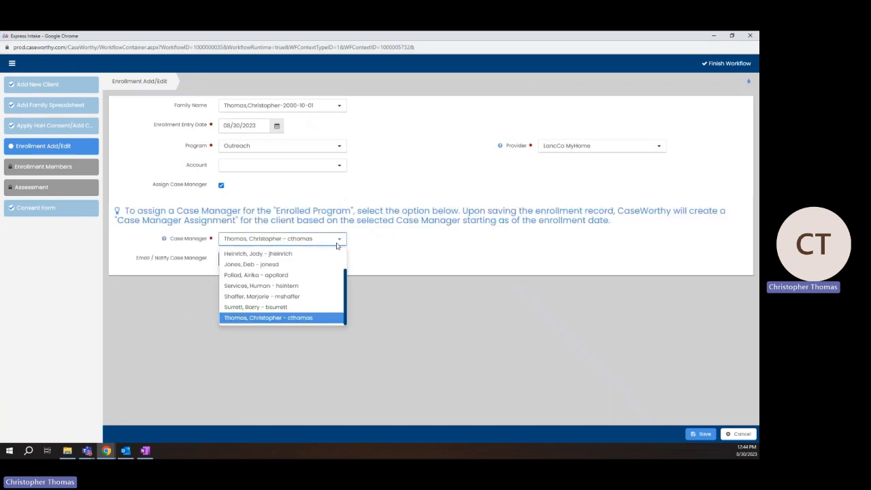
click(336, 246)
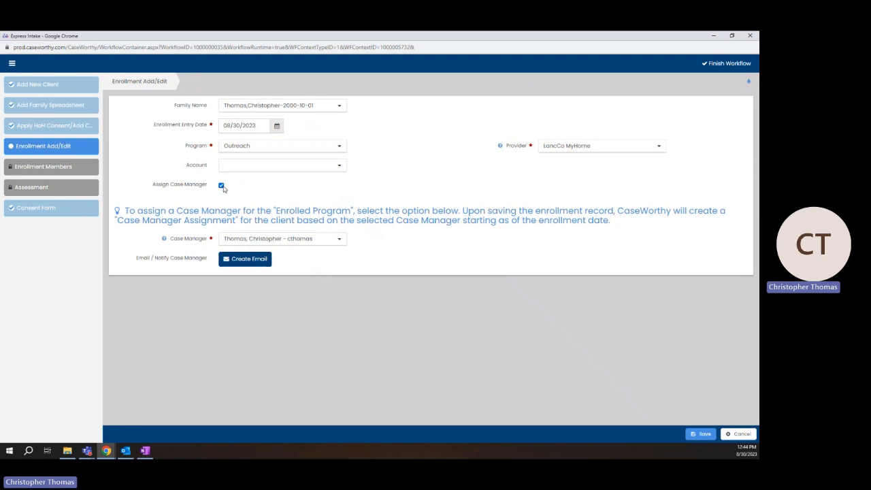
click(222, 185)
click(222, 187)
click(221, 186)
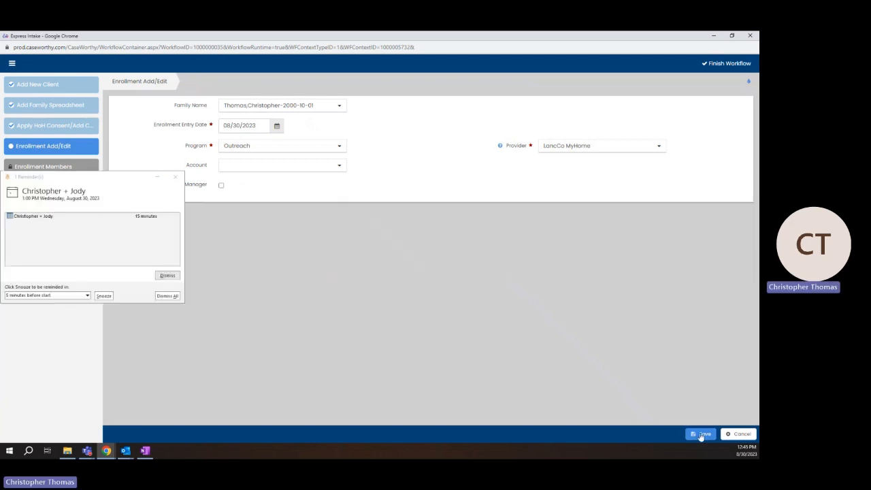
Dismiss the Outlook meeting reminder and save the Outreach enrollment
click(166, 295)
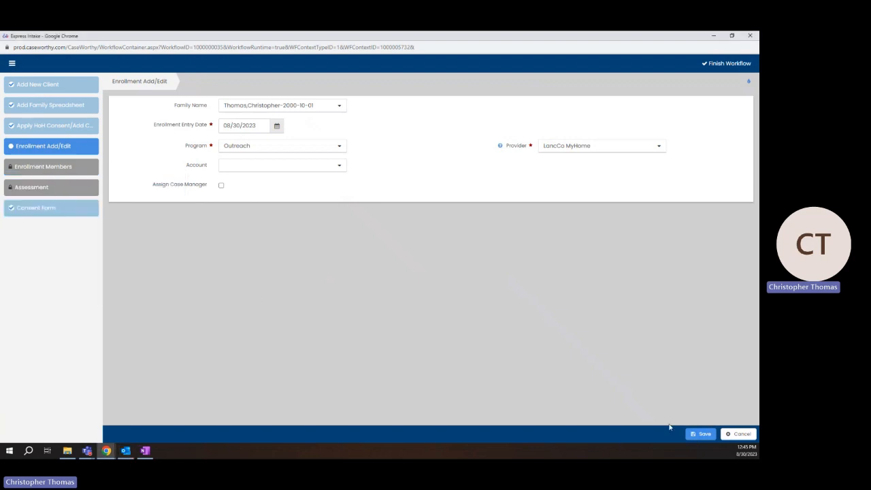
click(696, 436)
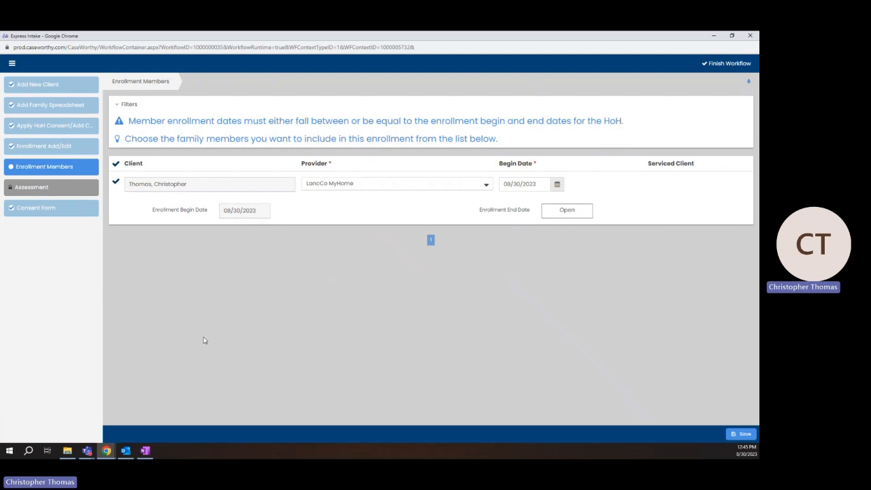
Confirm the client as an enrollment member (LancCo MyHome, from 08/30/2023) and save to reach the Outreach At Entry assessment
click(117, 183)
click(117, 184)
click(741, 434)
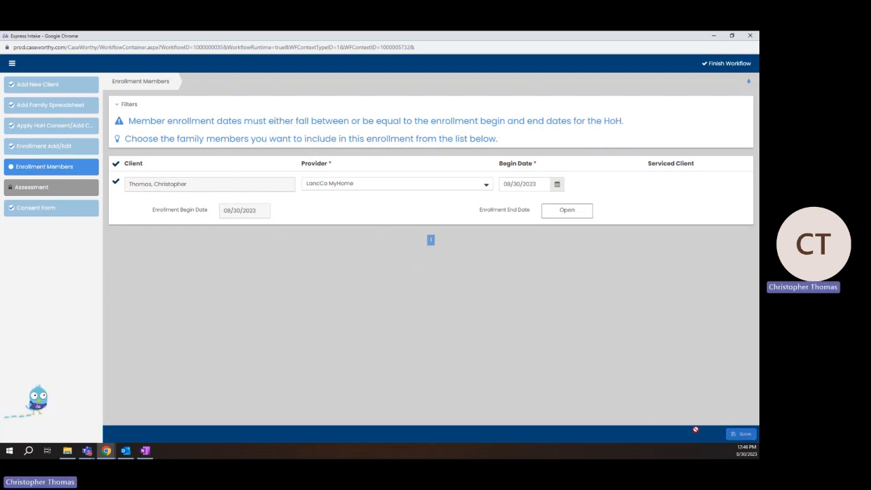
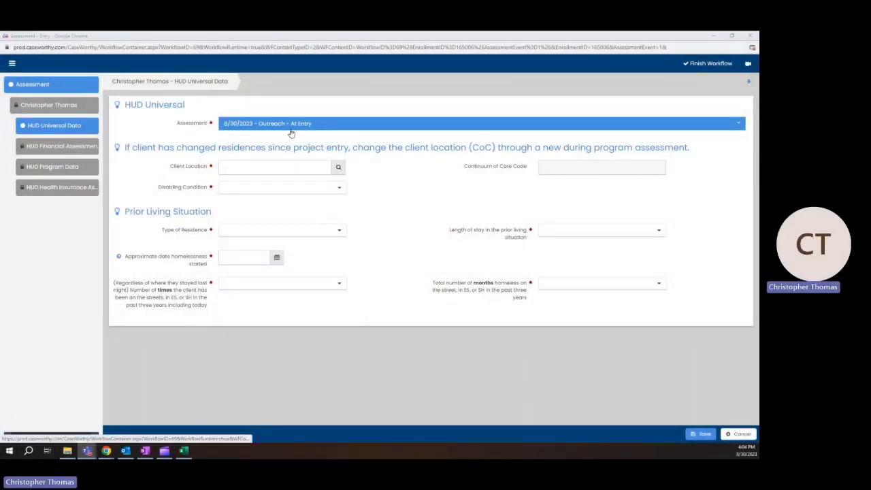
Pick CHART Main Office from the provider lookup as the HUD Universal Client Location
click(283, 168)
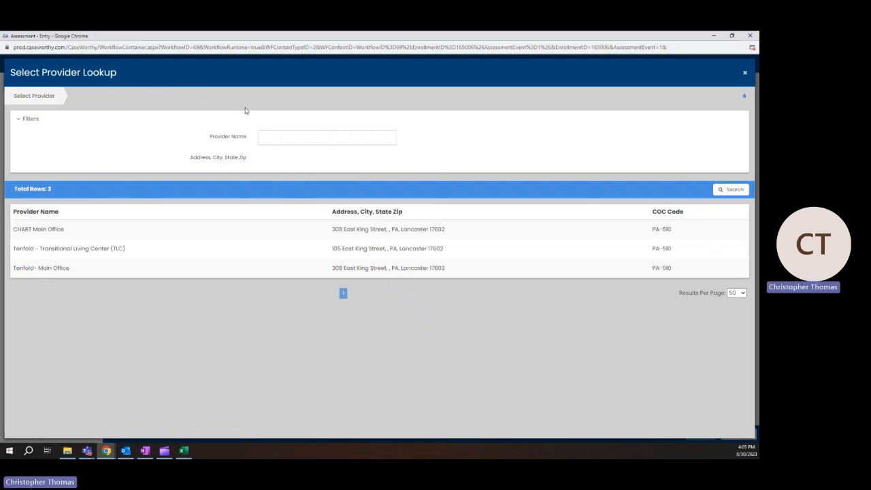
click(745, 71)
click(292, 172)
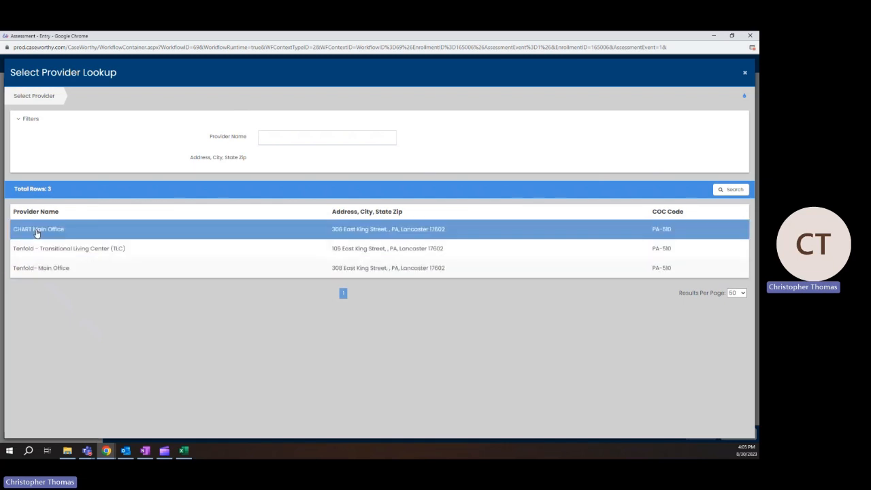
click(71, 235)
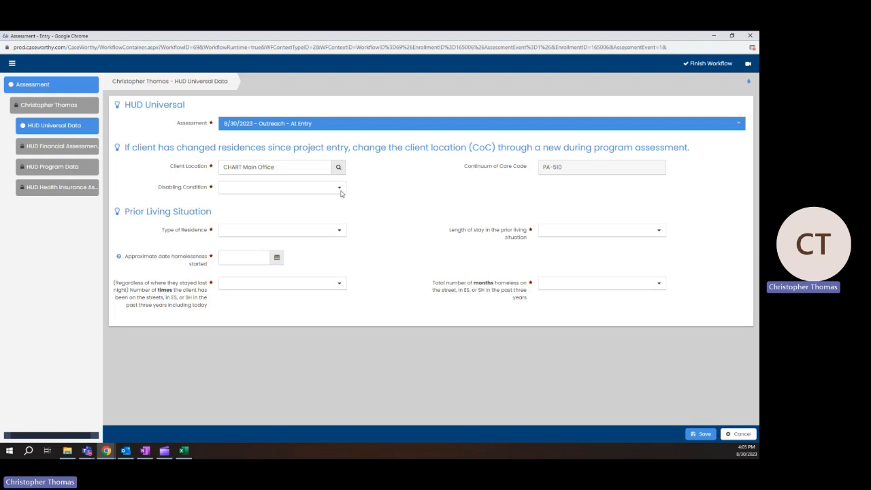
Answer Yes for Disabling Condition on the HUD Universal Data form
click(340, 192)
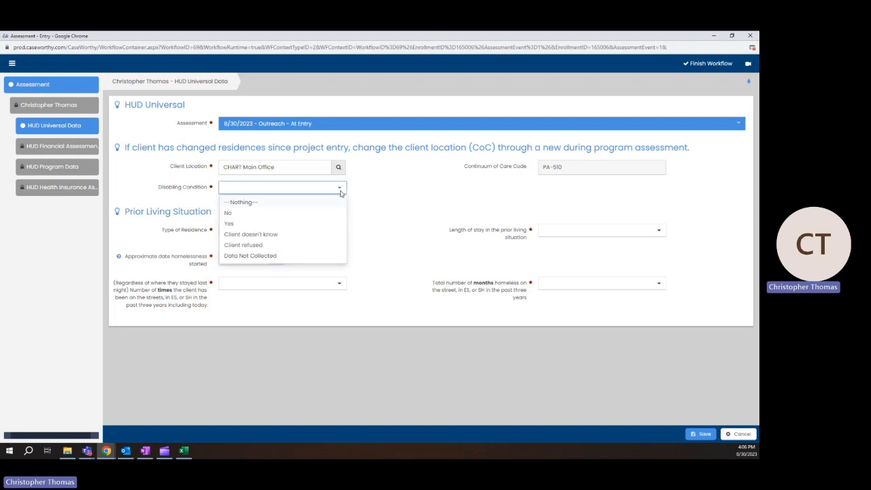
click(244, 223)
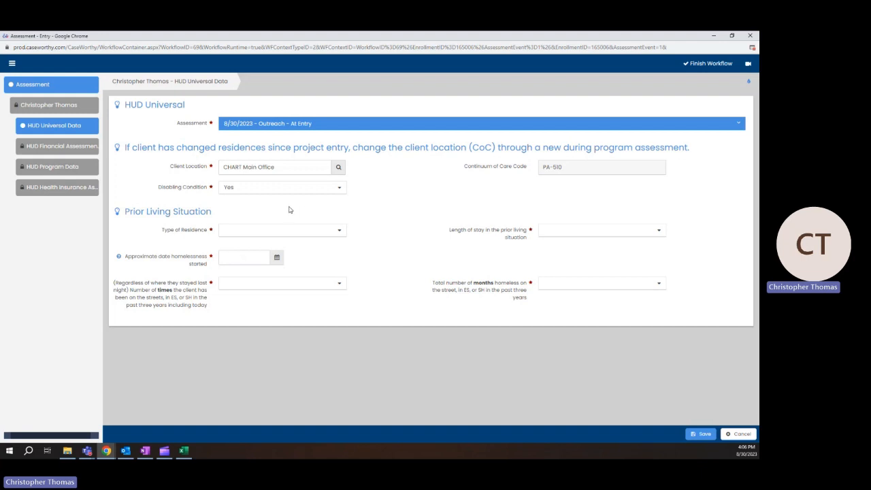
click(234, 187)
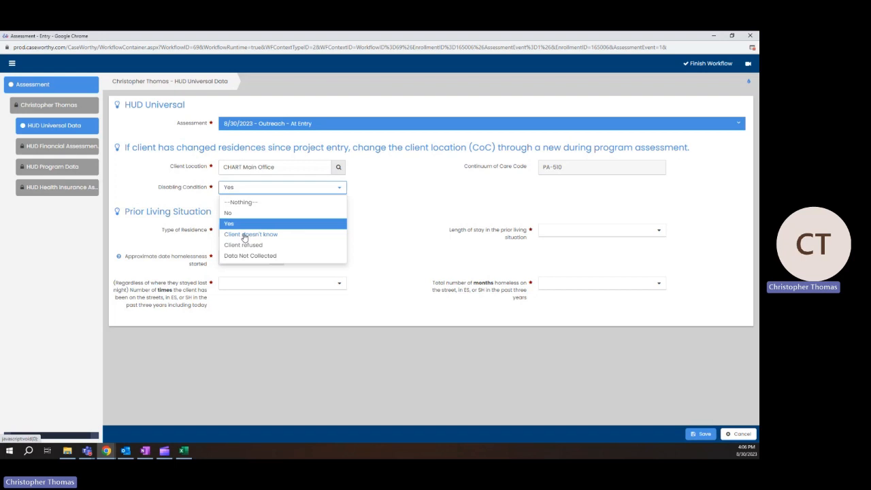
click(399, 194)
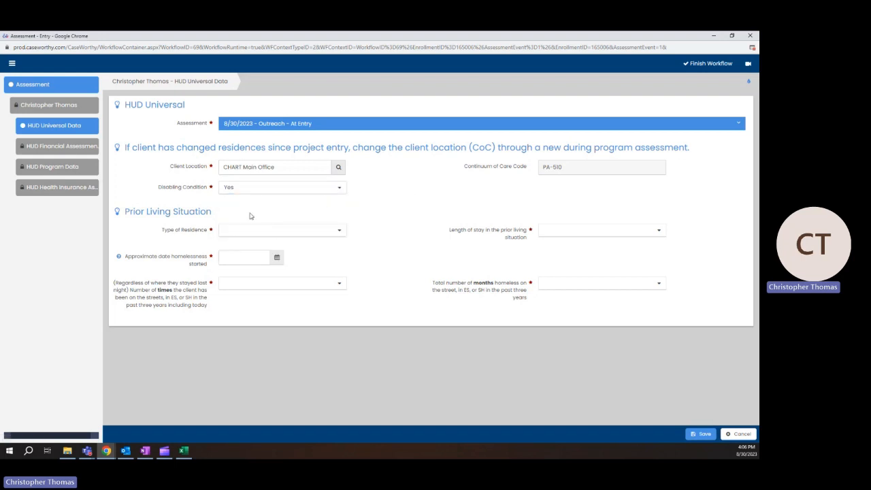
drag(124, 212, 214, 213)
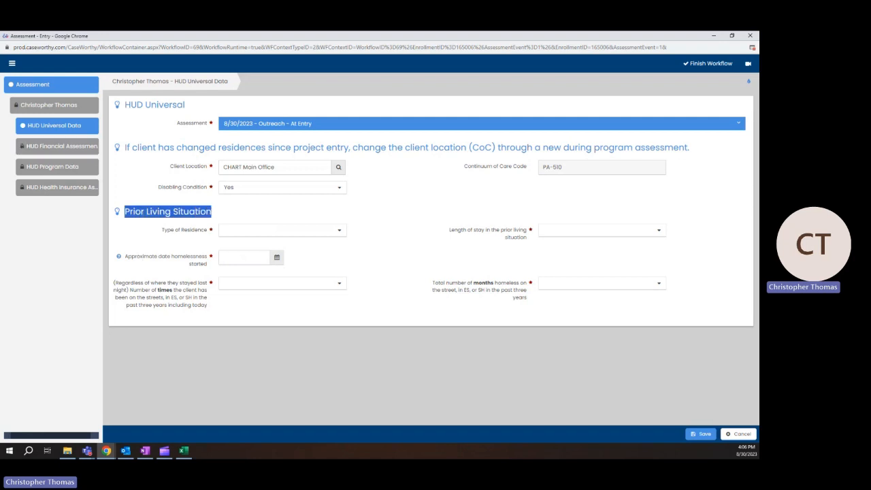
click(138, 212)
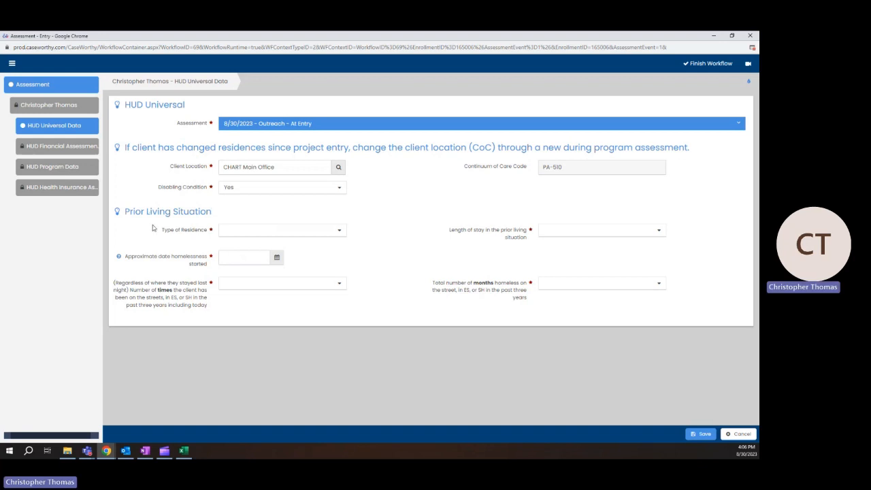
Set the prior Type of Residence to Place not meant for habitation
click(337, 231)
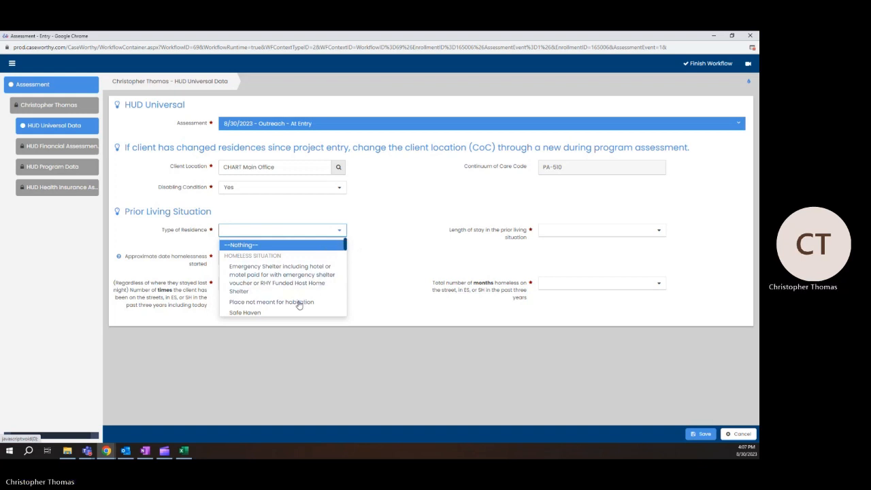
click(299, 303)
click(326, 232)
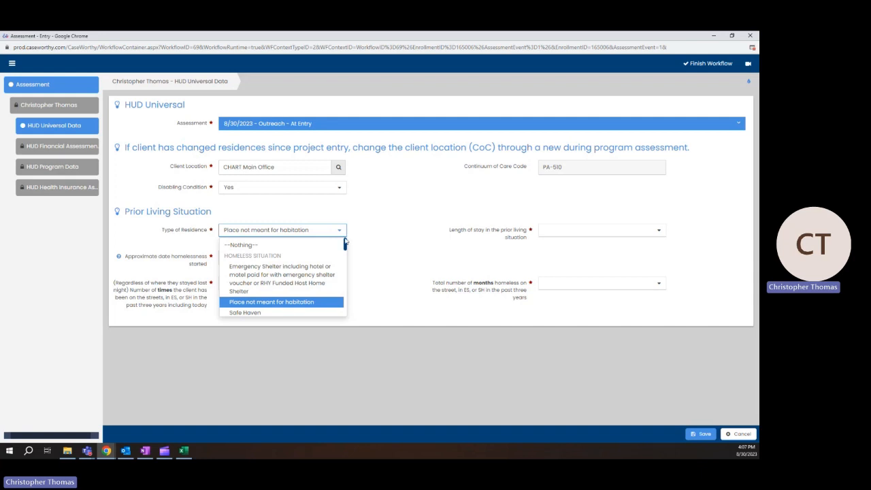
drag(345, 244, 334, 287)
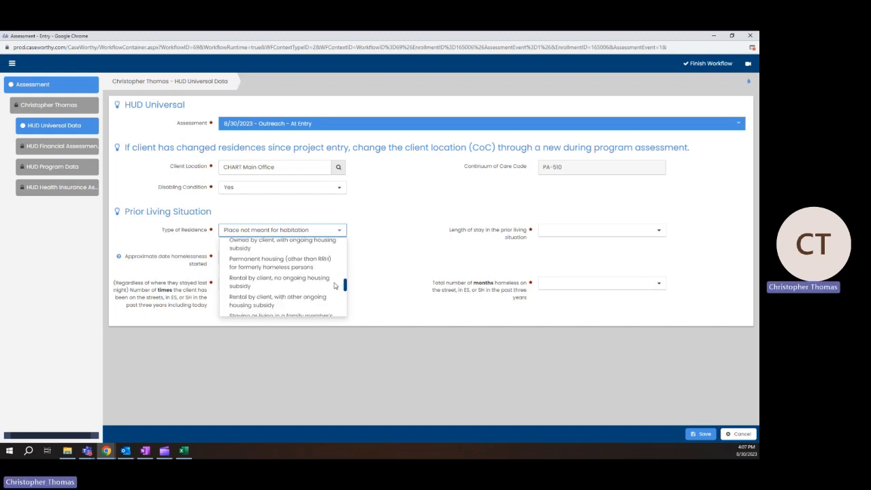
click(320, 286)
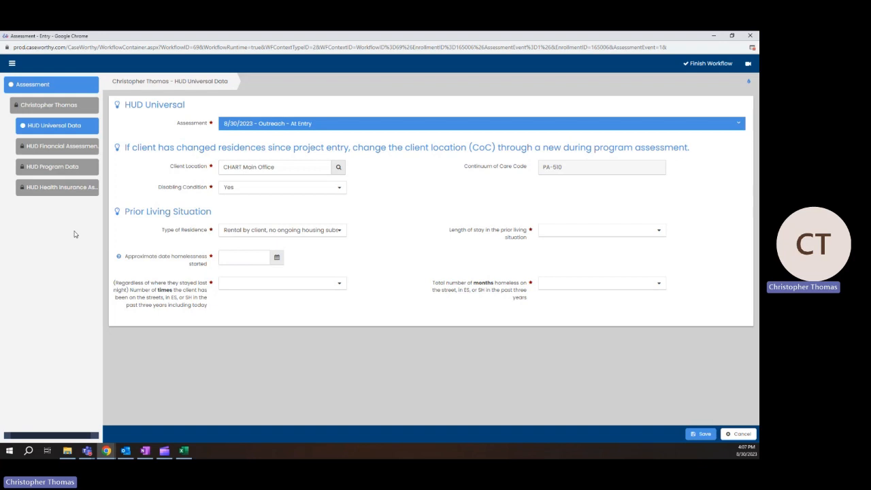
click(341, 231)
scroll(310, 258, up, 4)
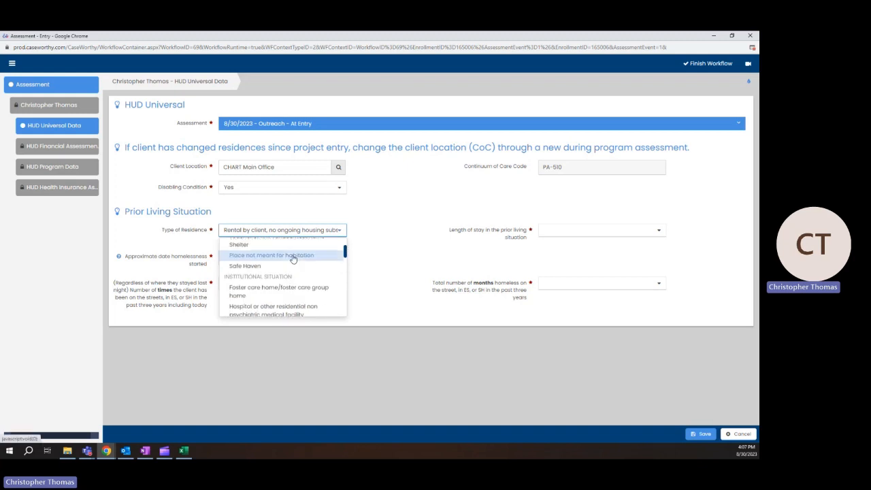
click(293, 256)
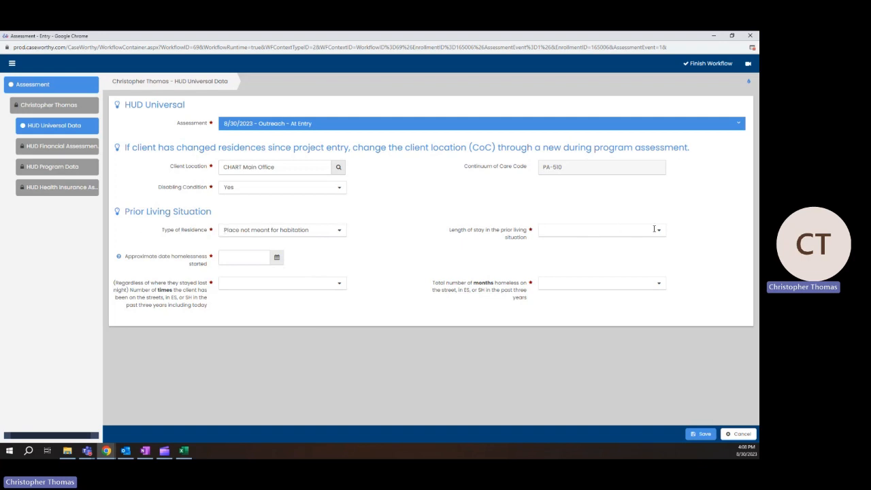
Set the prior length of stay to One year or longer
click(626, 230)
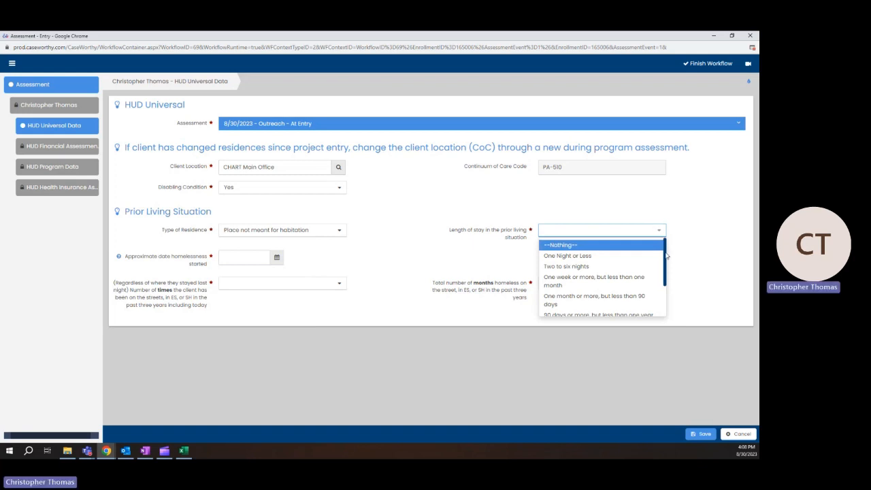
drag(666, 253, 664, 264)
scroll(634, 292, down, 1)
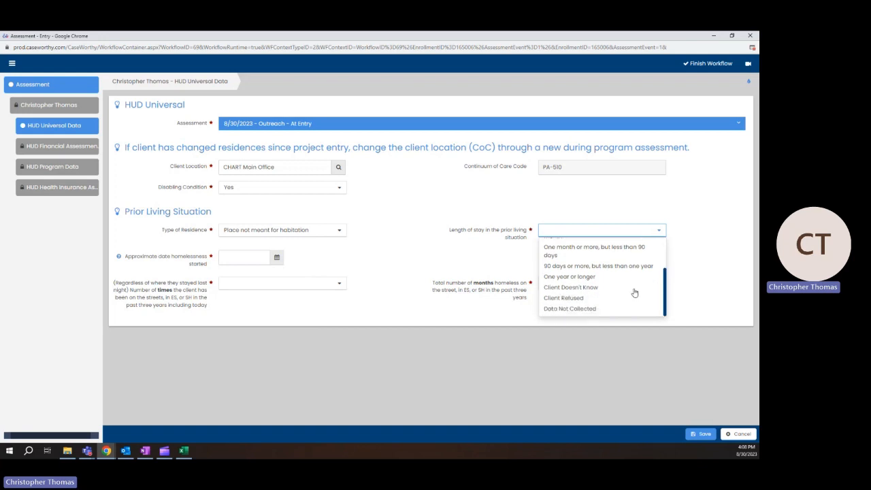
click(618, 278)
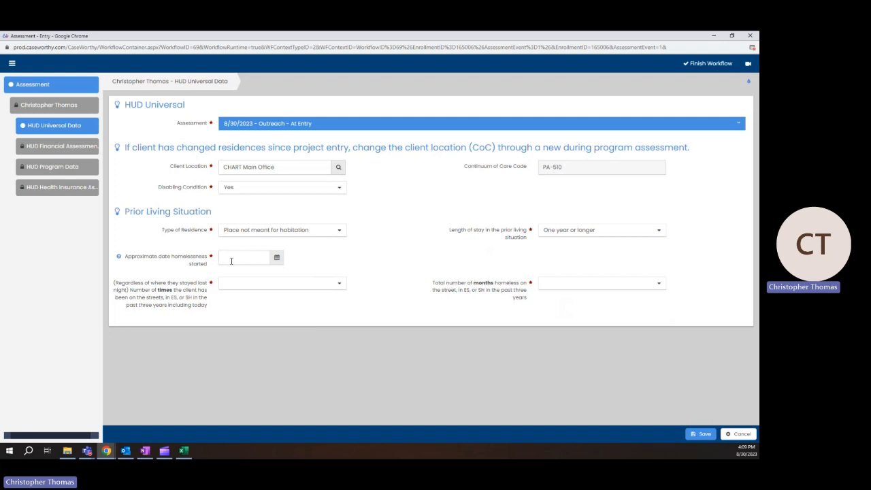
Record homelessness start 01/01/2022, homeless One Time, and More than 12 months total
click(221, 257)
text(0101202)
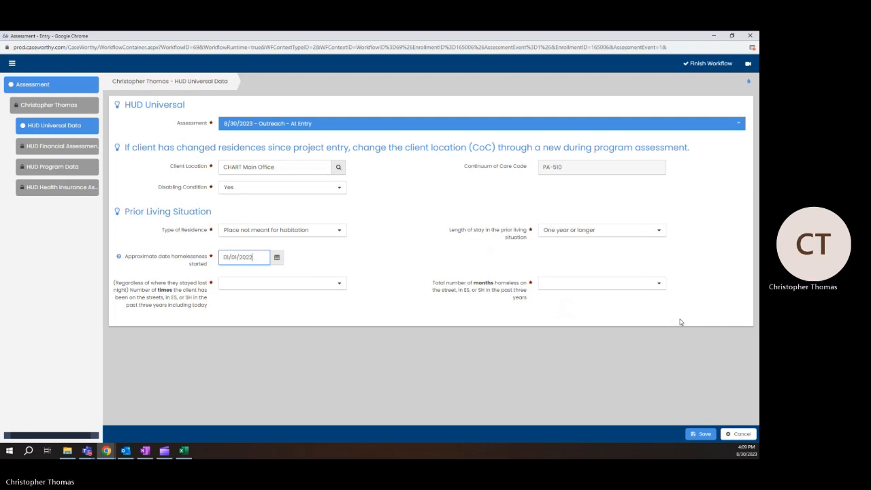
click(371, 270)
click(339, 284)
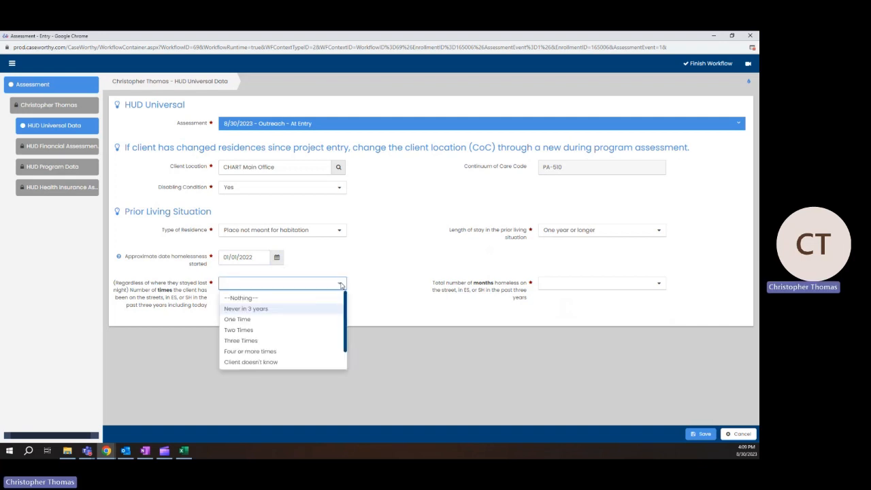
click(247, 321)
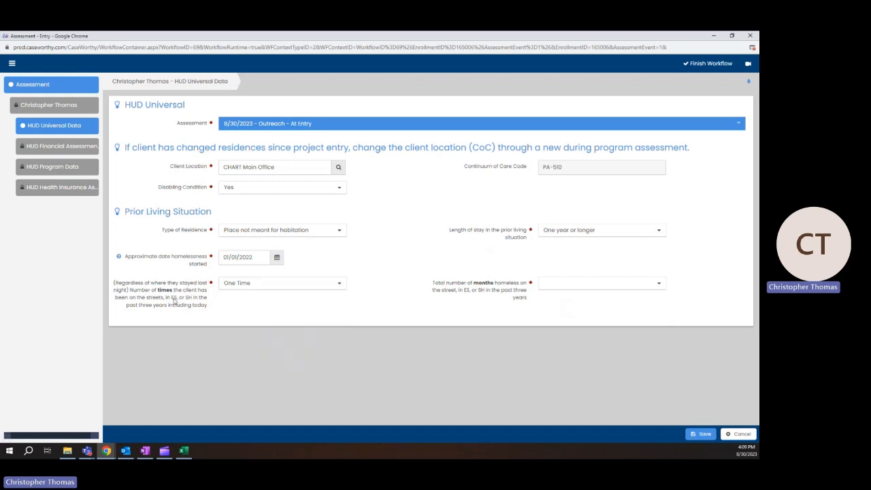
click(653, 285)
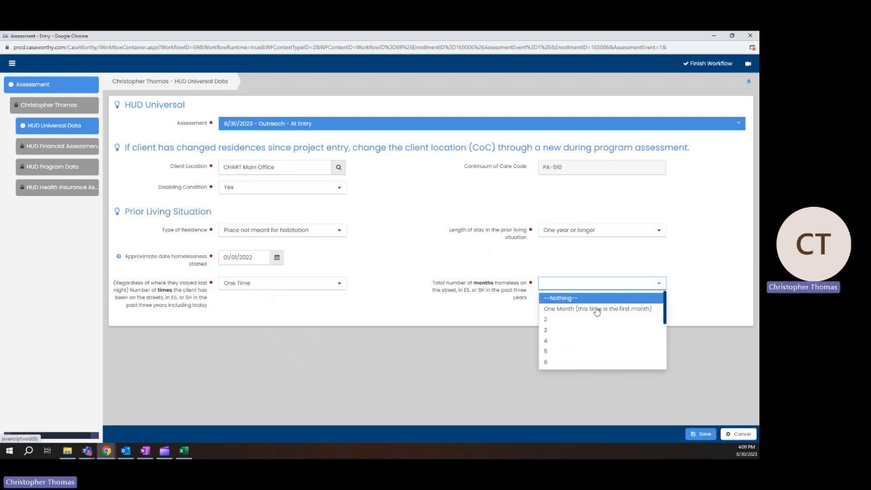
scroll(592, 317, down, 3)
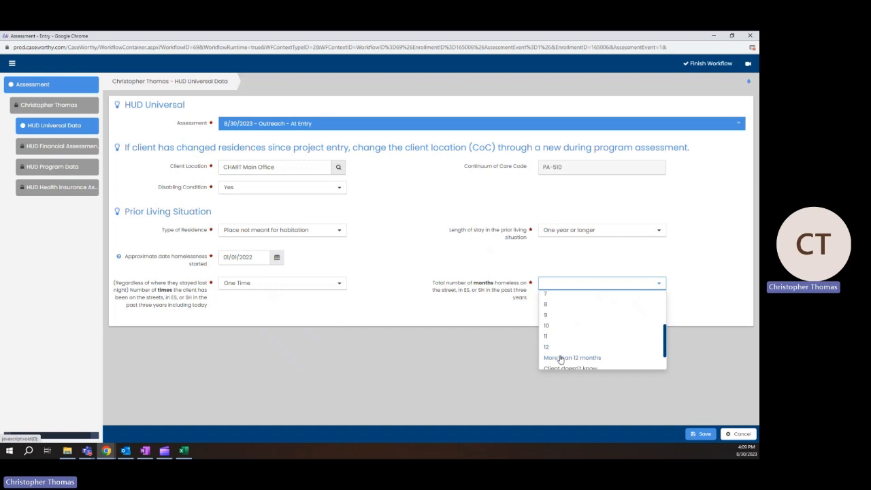
click(560, 359)
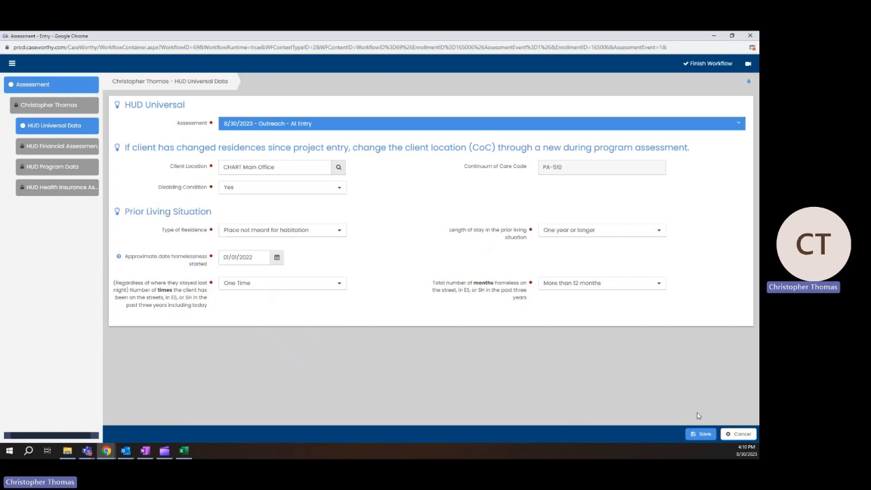
Save the Universal Data and keep Income from Any Source as Yes on the financial assessment
click(702, 437)
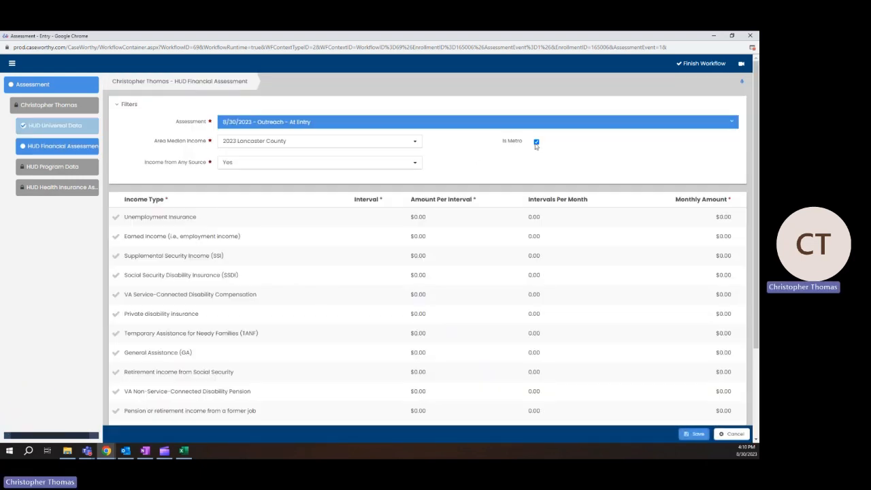
click(414, 163)
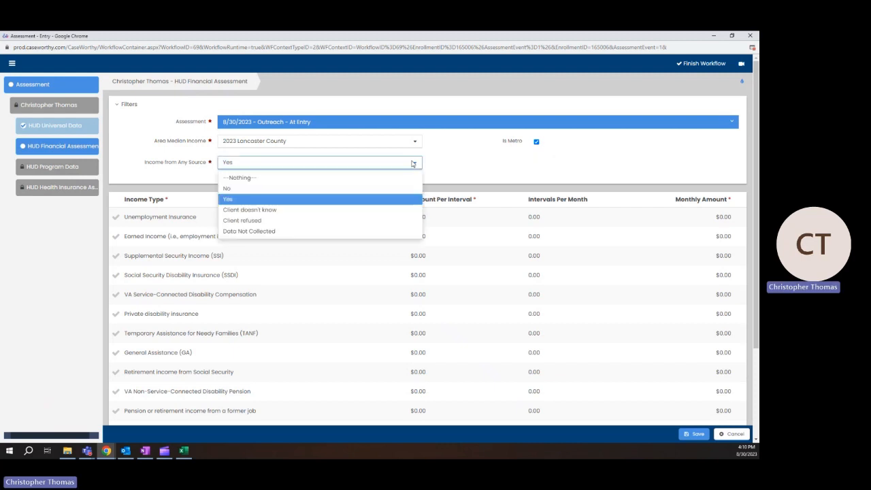
click(233, 189)
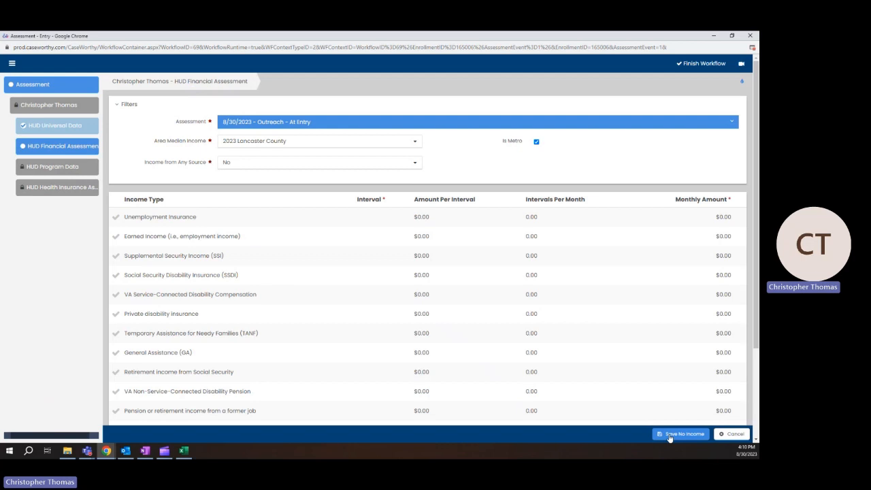
click(402, 165)
click(347, 201)
drag(757, 159, 758, 180)
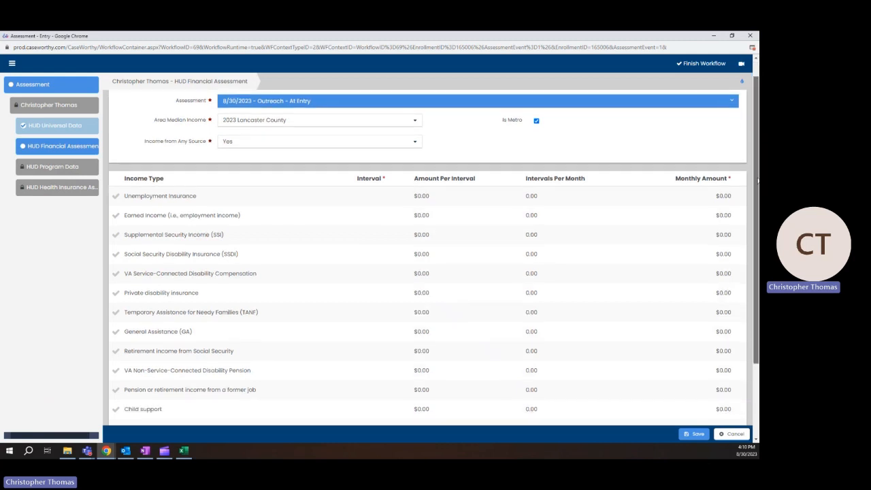
scroll(493, 275, down, 2)
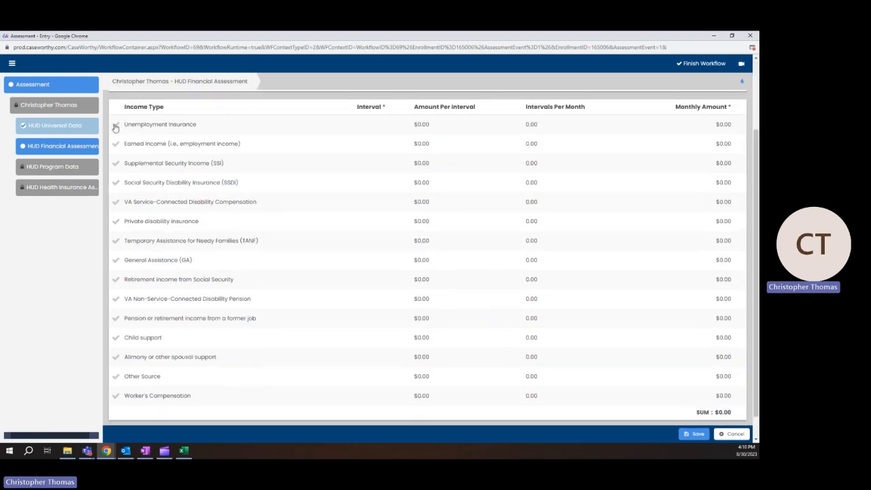
Tick Earned Income as the income source, leaving the other income types unchecked
click(116, 125)
click(117, 211)
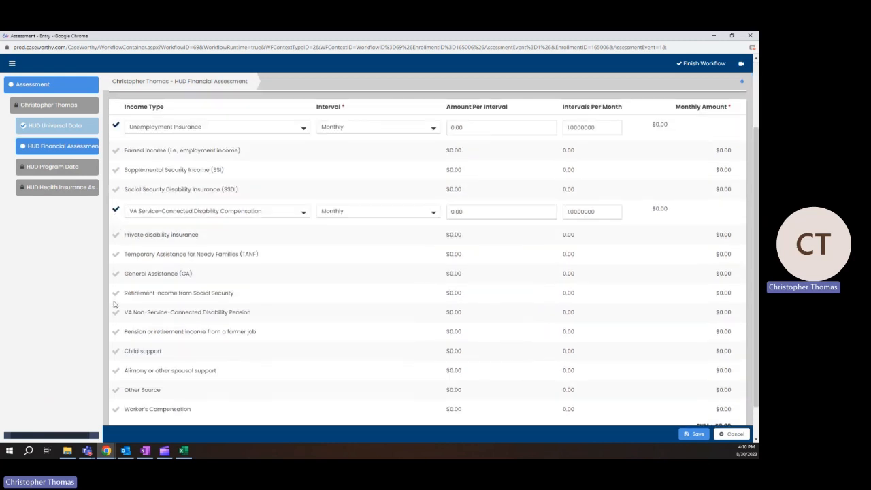
click(115, 352)
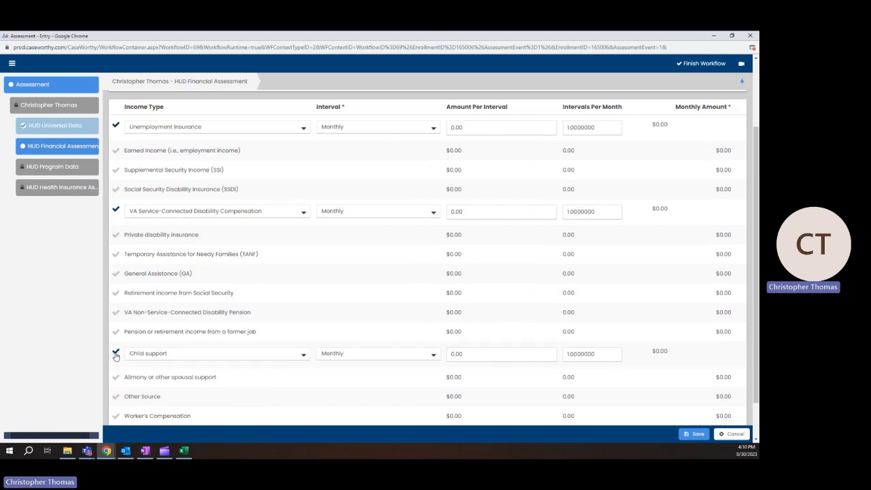
click(115, 353)
click(117, 212)
click(117, 126)
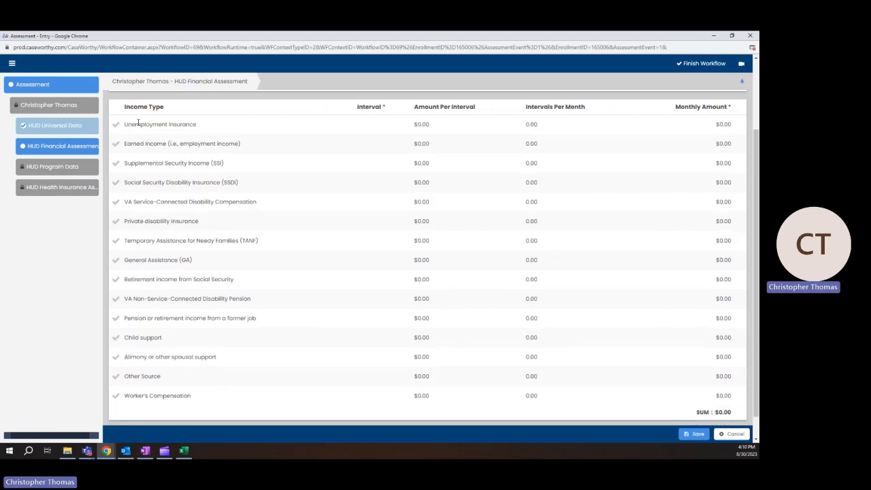
click(115, 145)
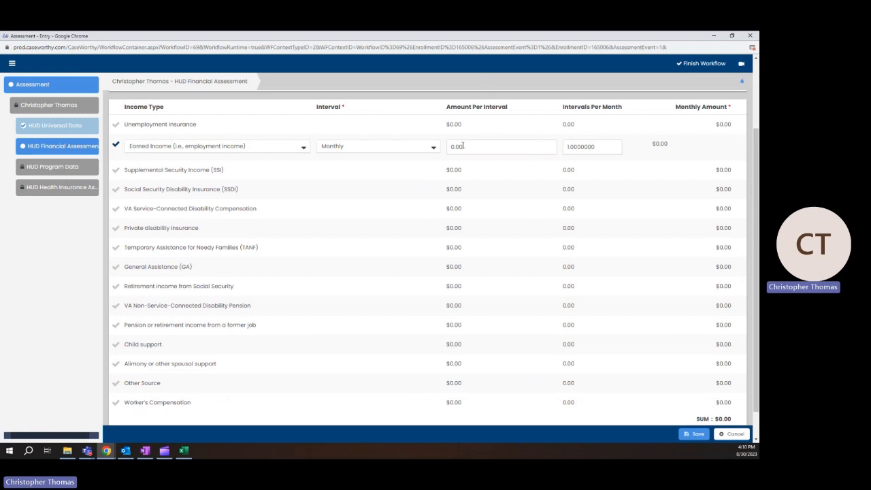
Set Earned Income to 500 BiWeekly, giving a $1,083.33 monthly amount
click(424, 148)
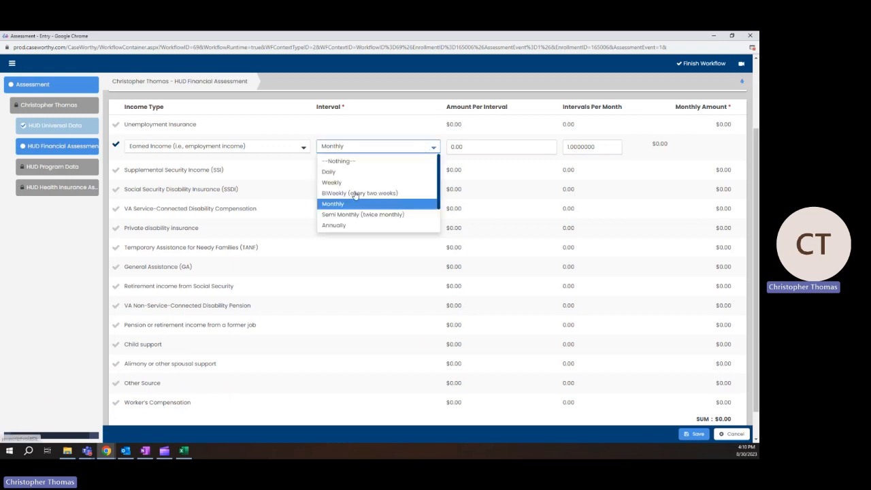
click(354, 196)
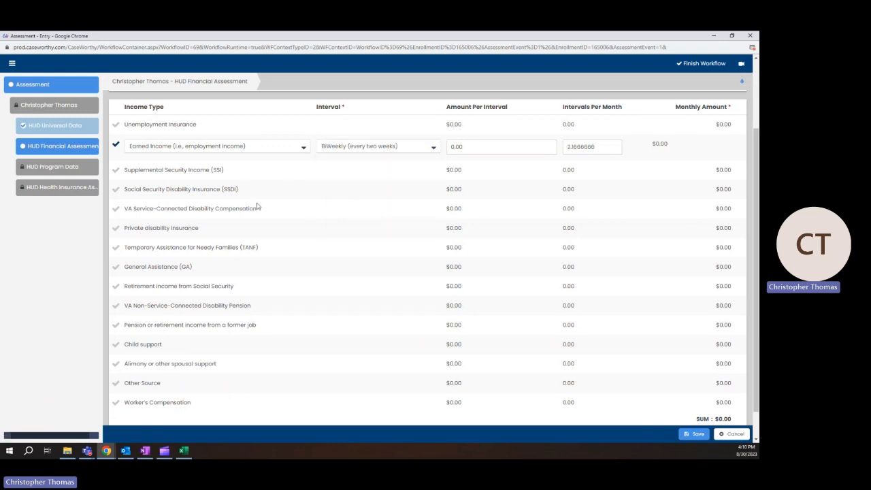
scroll(259, 206, up, 3)
click(463, 239)
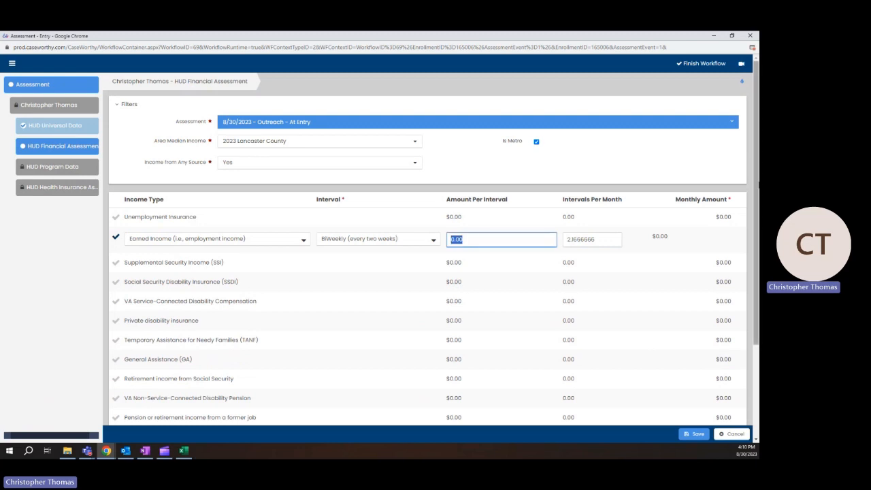
text(500)
click(666, 173)
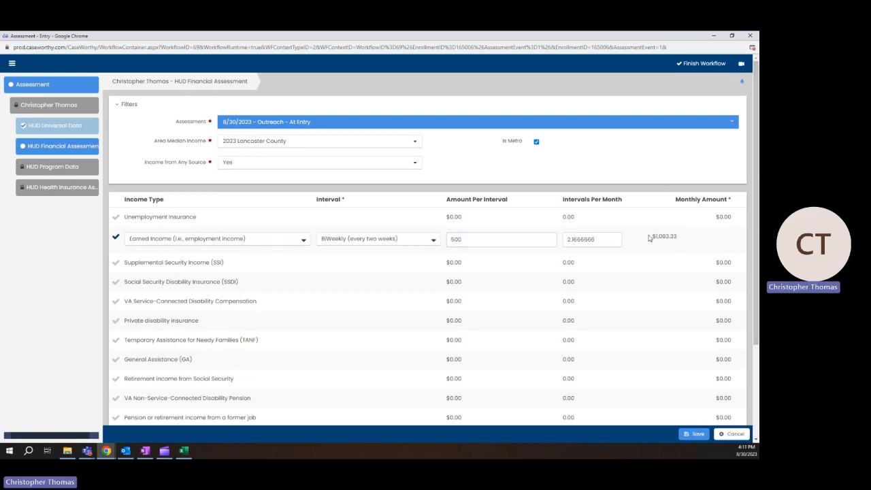
drag(651, 236, 674, 233)
click(579, 188)
Leave Private disability insurance unchecked and confirm Income from Any Source stays Yes
click(115, 320)
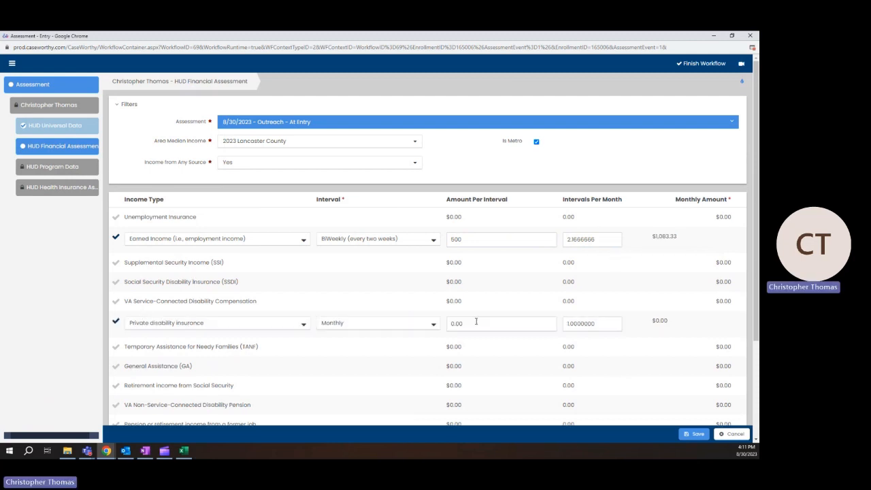
click(117, 320)
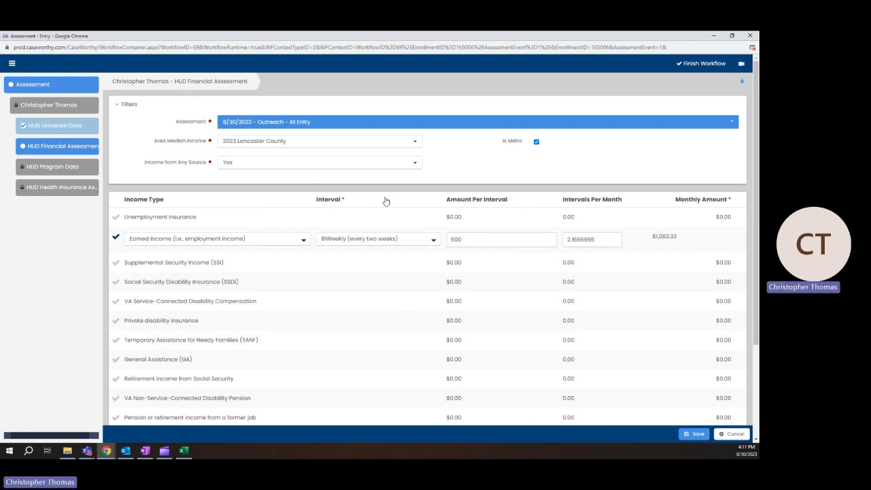
click(415, 162)
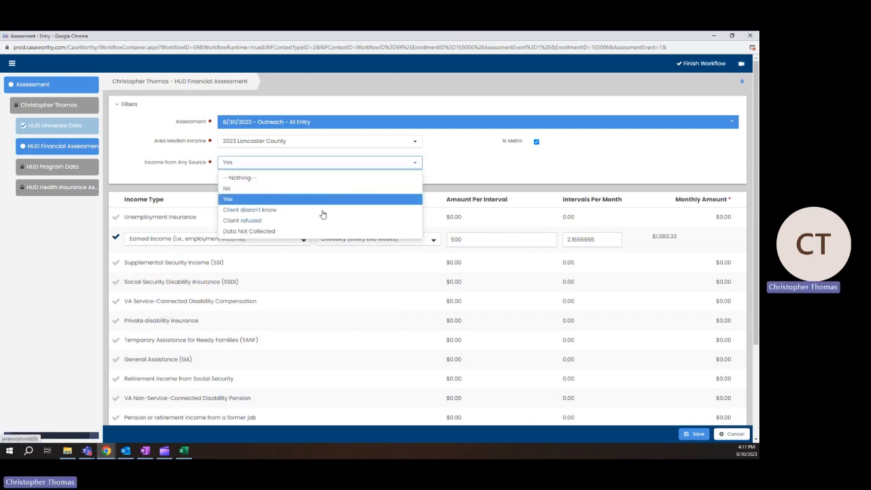
click(536, 172)
scroll(450, 278, down, 5)
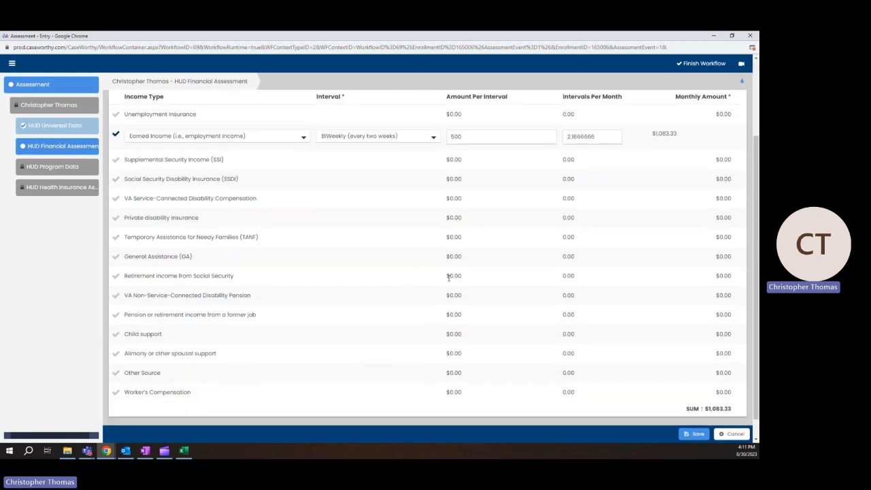
scroll(394, 294, up, 5)
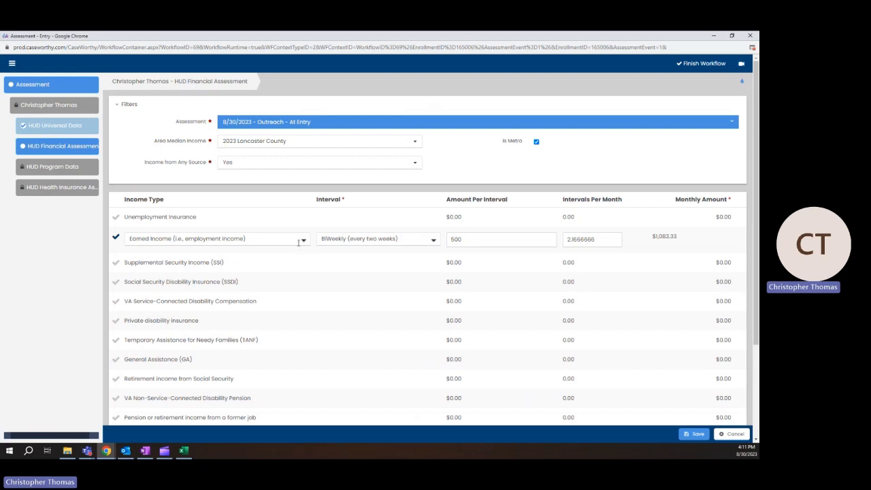
Save the financial assessment with 500 BiWeekly earned income and go to HUD Program Data
click(469, 240)
drag(469, 240, 449, 240)
click(694, 434)
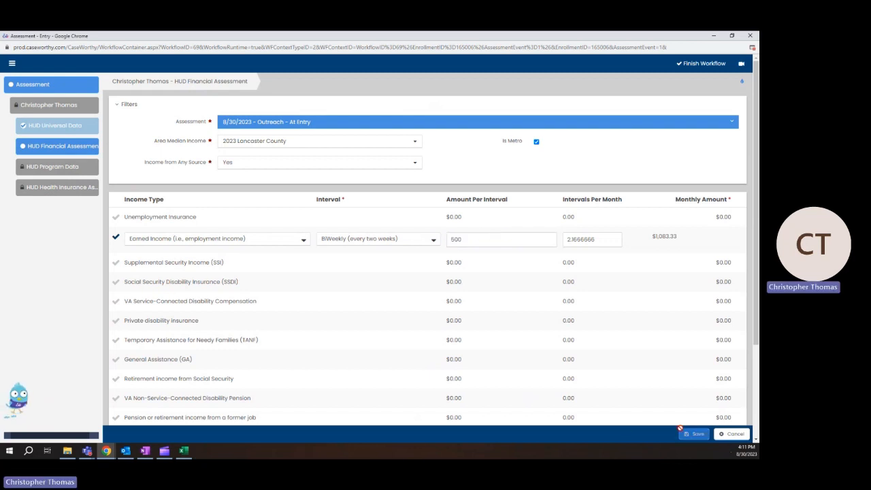
click(68, 164)
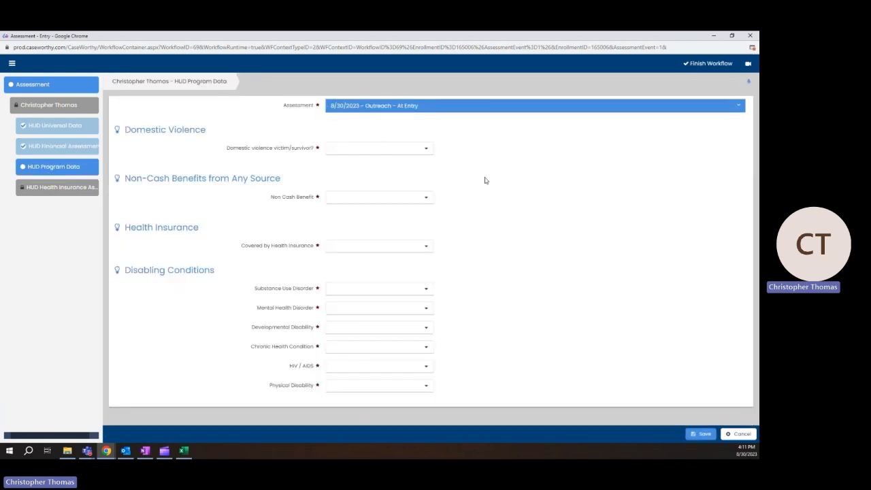
Record domestic violence as Client refused and answer Yes to Non-Cash Benefits
click(417, 144)
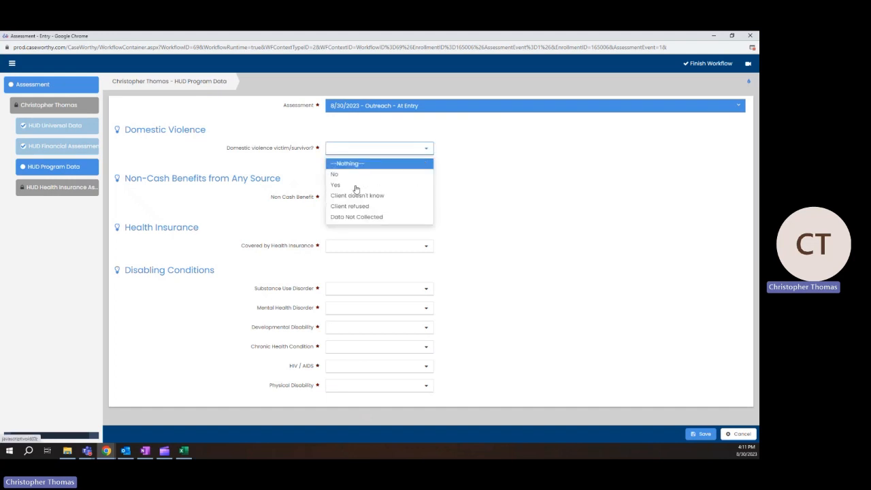
click(355, 206)
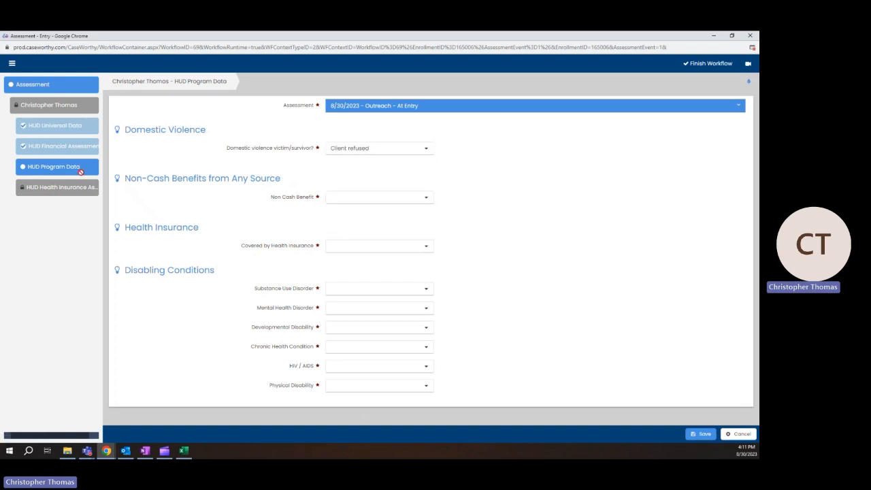
click(409, 201)
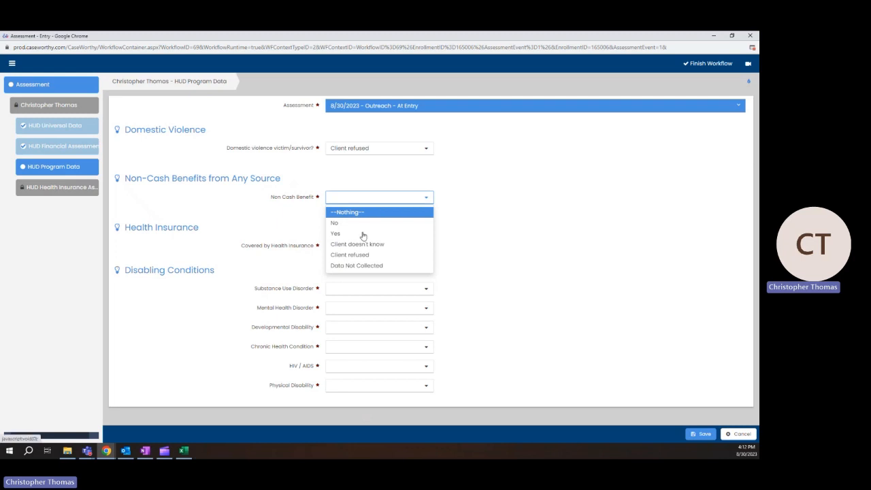
click(364, 233)
click(403, 197)
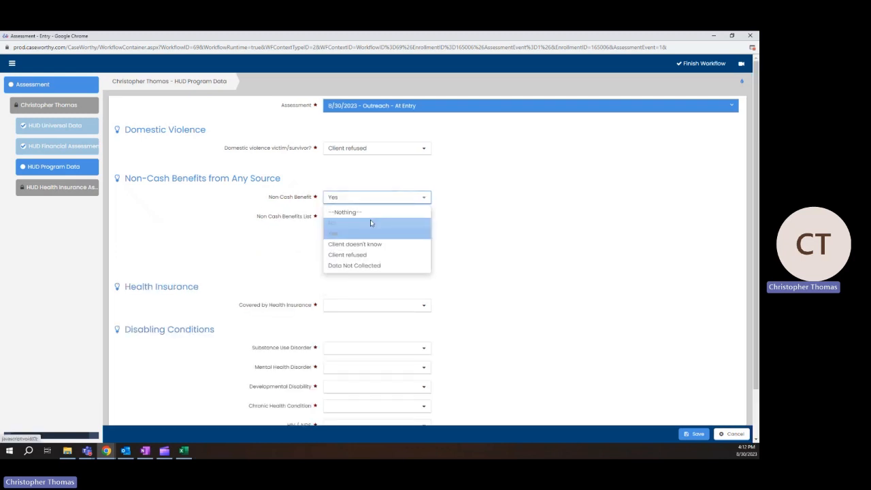
click(369, 222)
click(405, 196)
click(365, 233)
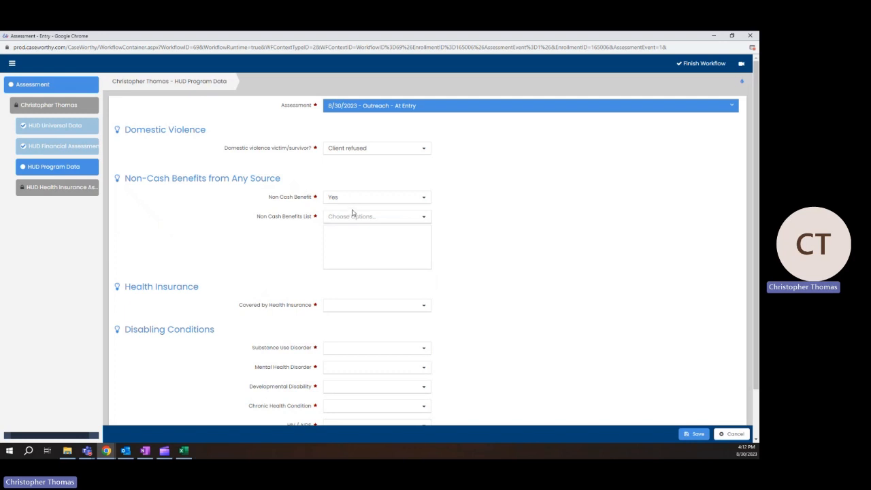
Add SNAP and MEDICAID as the non-cash benefits
click(366, 215)
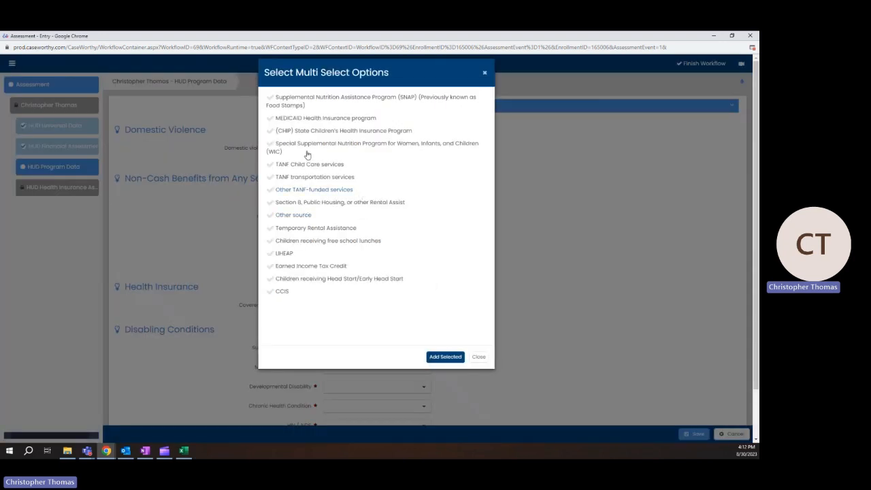
click(306, 121)
click(313, 101)
click(437, 358)
click(445, 357)
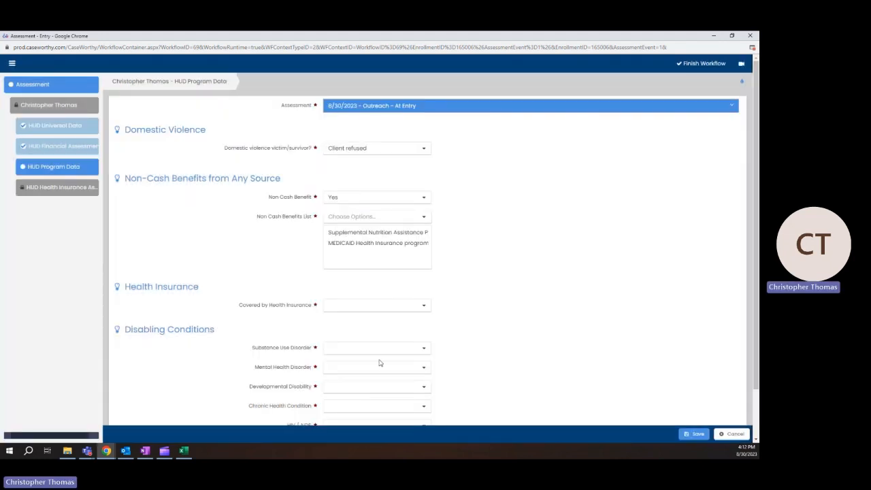
Set Covered by Health Insurance to Yes
click(424, 306)
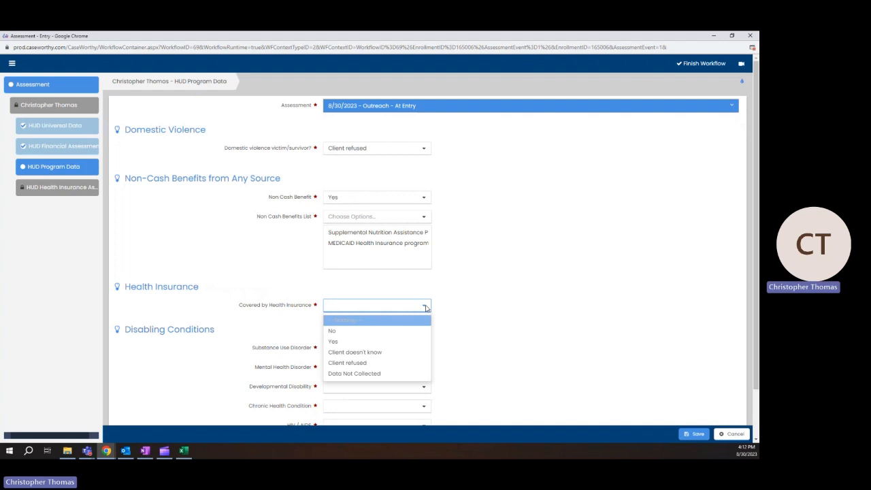
click(356, 341)
click(344, 304)
click(333, 330)
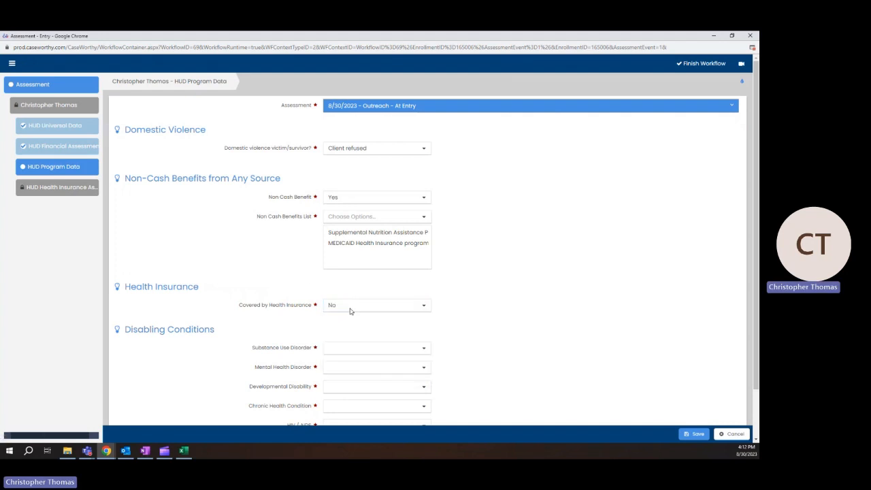
click(350, 307)
click(338, 341)
scroll(453, 293, down, 2)
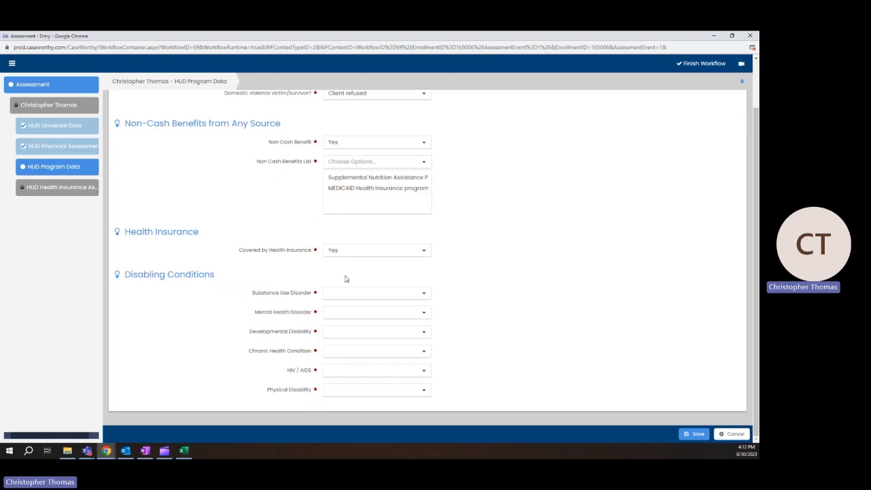
Answer Substance Use Disorder Client Refused, Mental Health Disorder Yes, and long-continued duration Yes
click(397, 297)
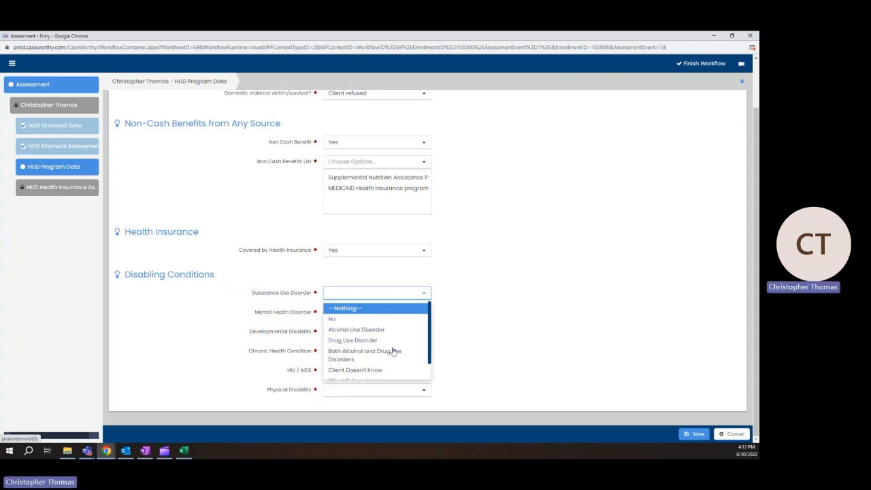
scroll(383, 350, down, 2)
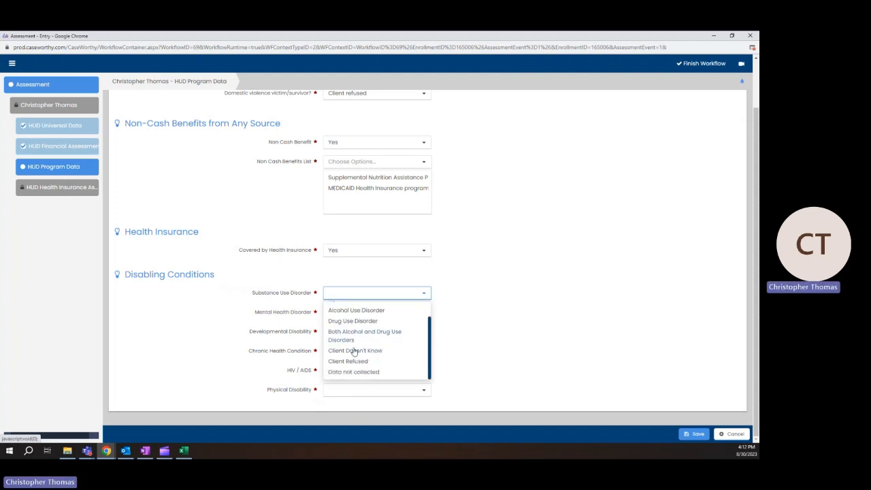
click(353, 362)
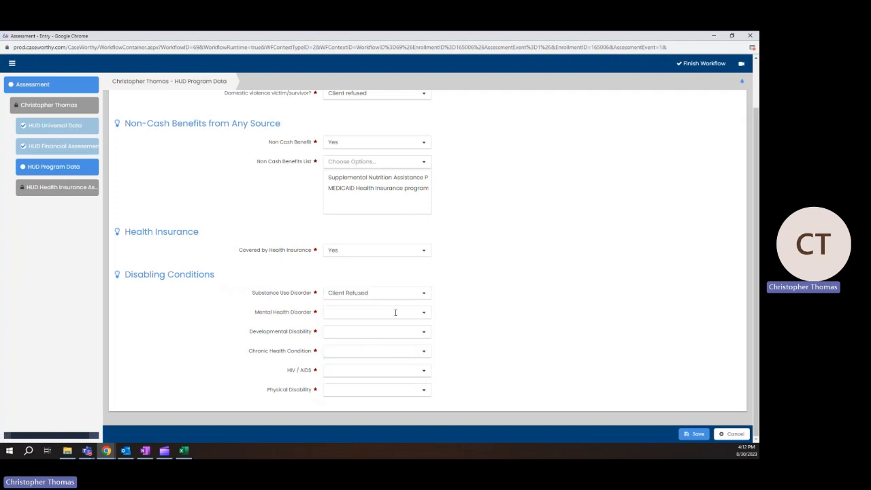
click(396, 313)
click(342, 348)
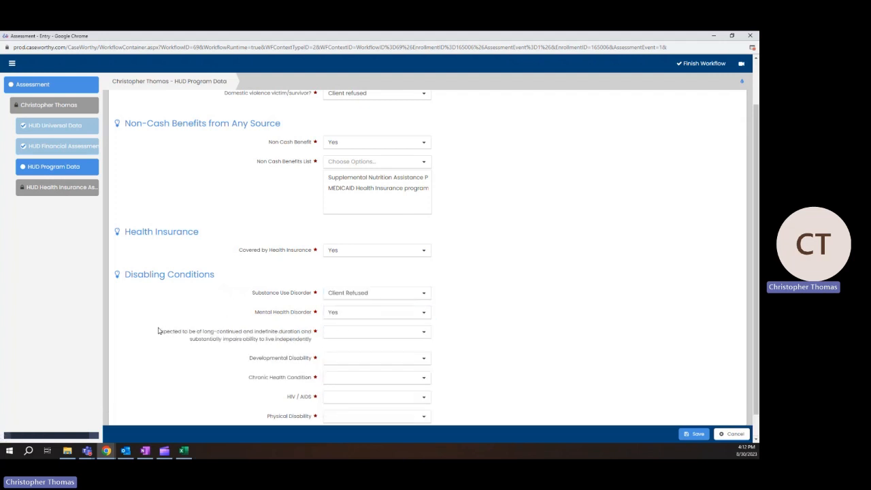
drag(158, 331, 237, 347)
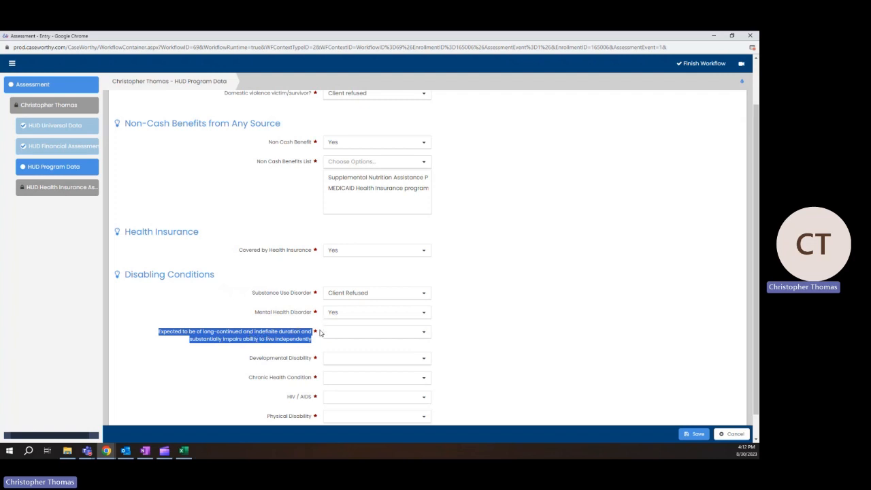
click(420, 331)
click(352, 368)
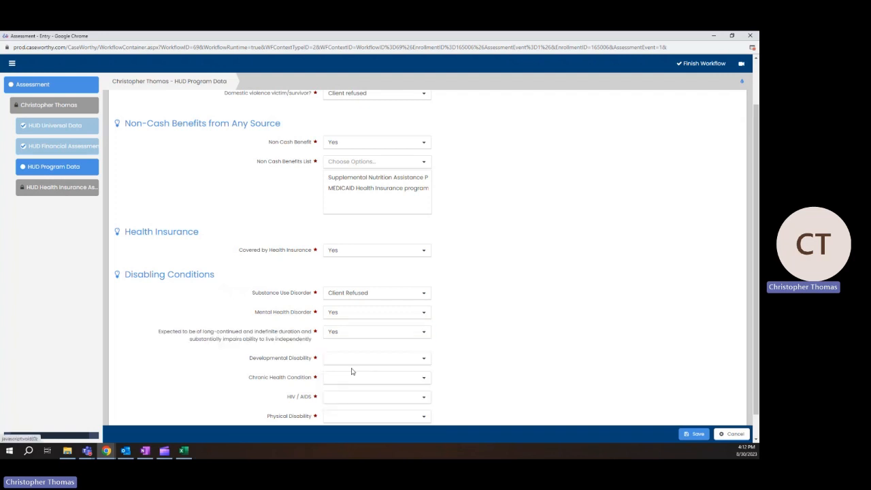
Set Developmental, Chronic Health and Physical Disability to No, and HIV/AIDS to Client refused
click(340, 358)
click(339, 384)
click(338, 377)
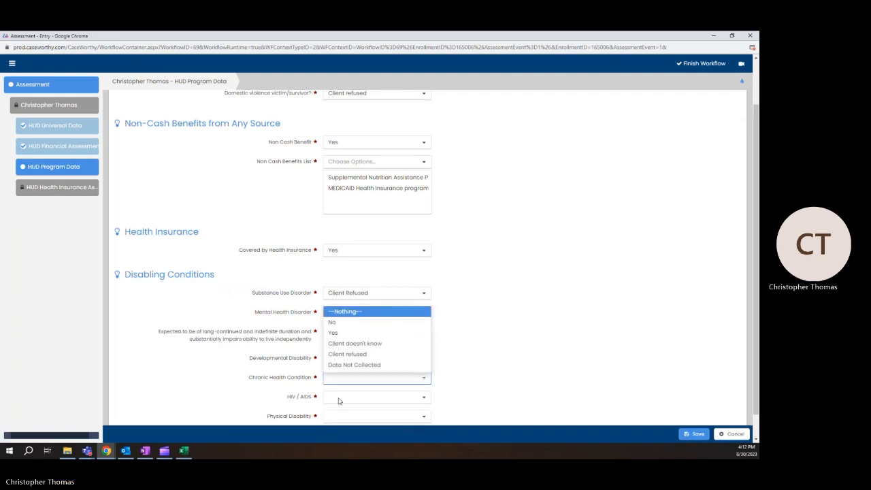
click(344, 326)
click(335, 372)
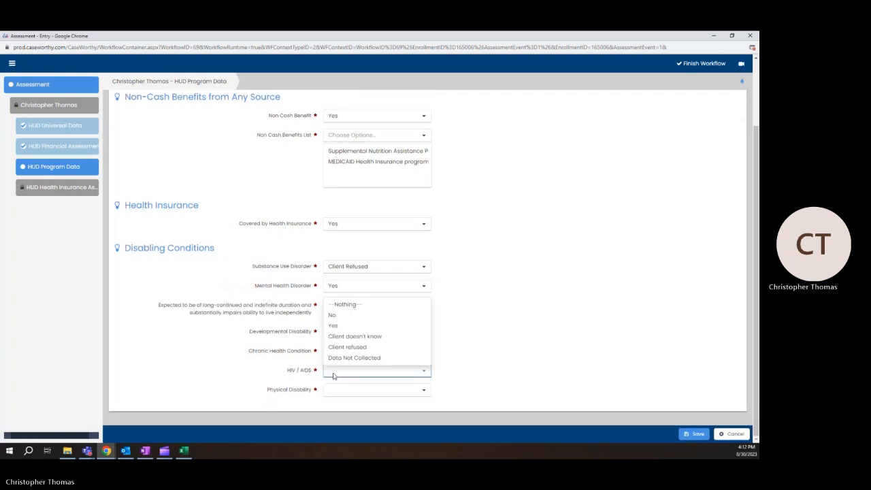
click(333, 318)
click(329, 390)
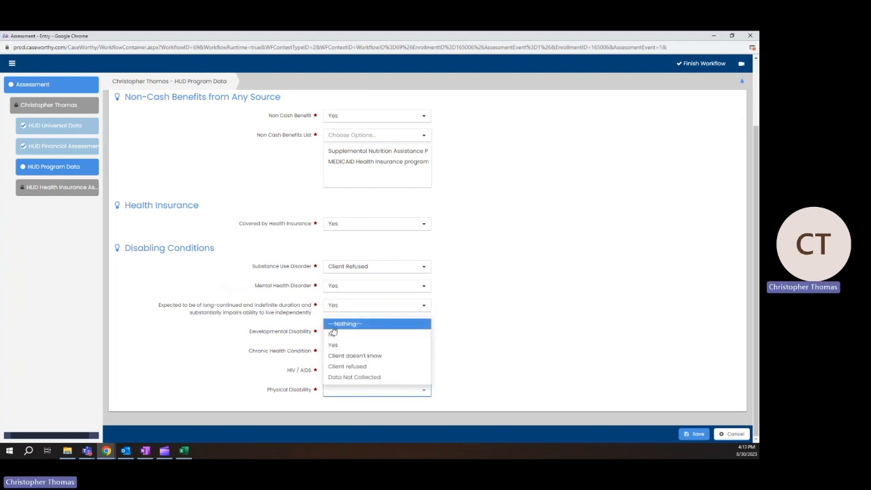
click(333, 333)
click(368, 373)
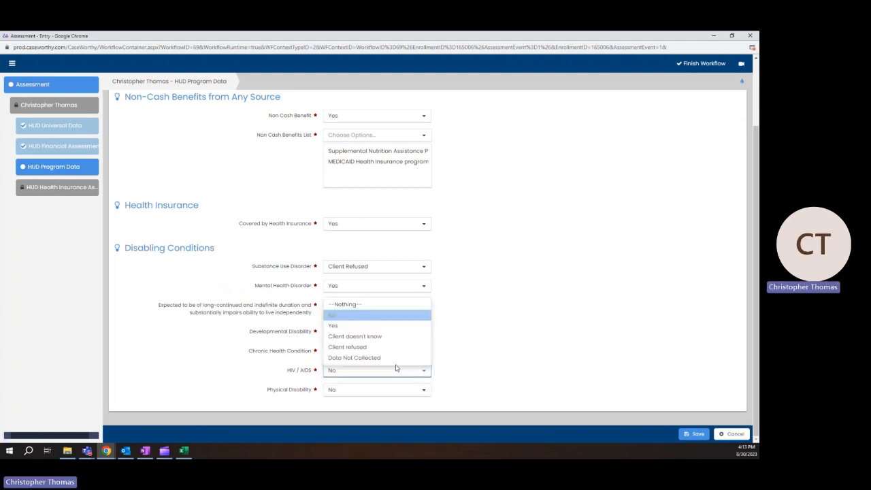
click(379, 346)
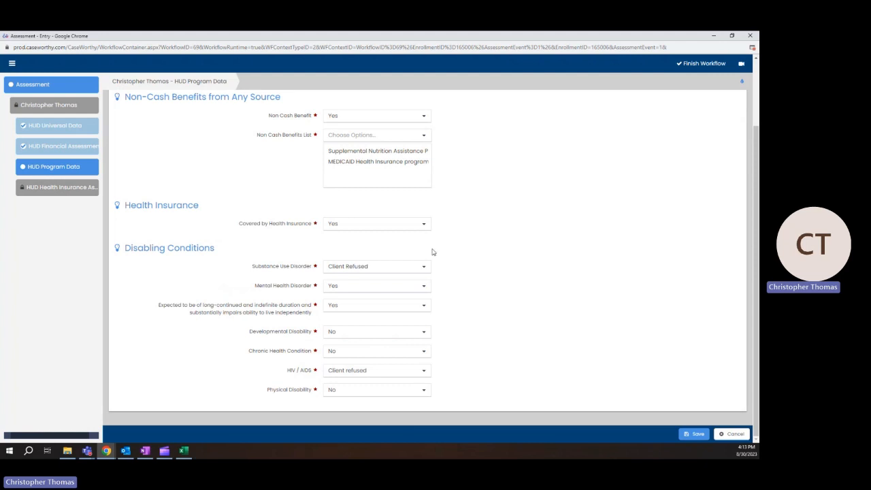
scroll(511, 305, up, 2)
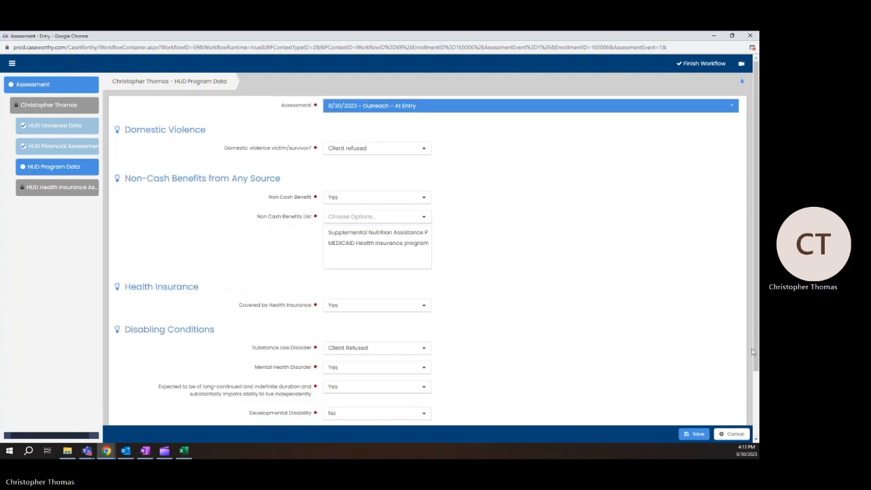
Save the HUD Program Data answers to reach the Health Insurance Assessment
click(698, 434)
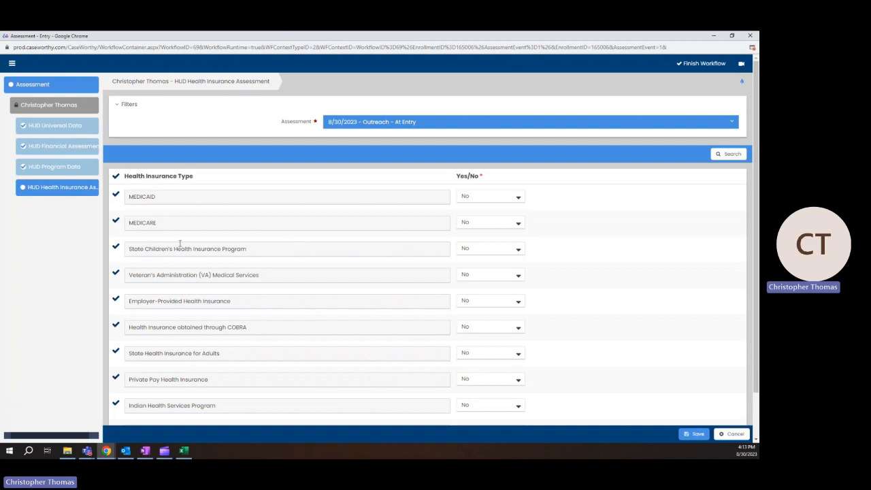
scroll(155, 320, down, 2)
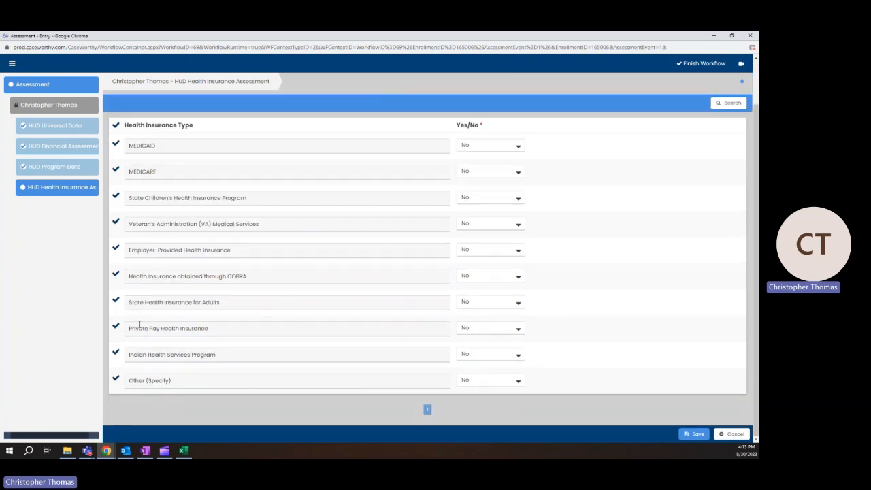
scroll(197, 223, up, 2)
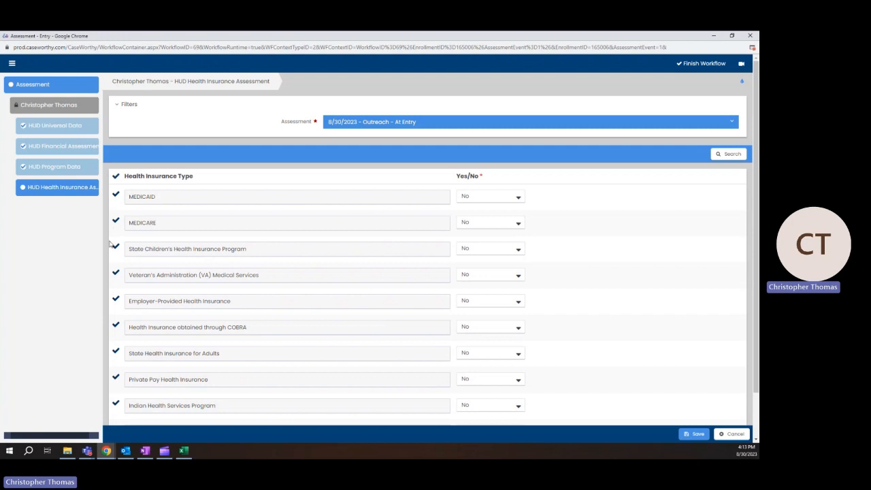
click(508, 199)
click(509, 201)
scroll(266, 249, down, 1)
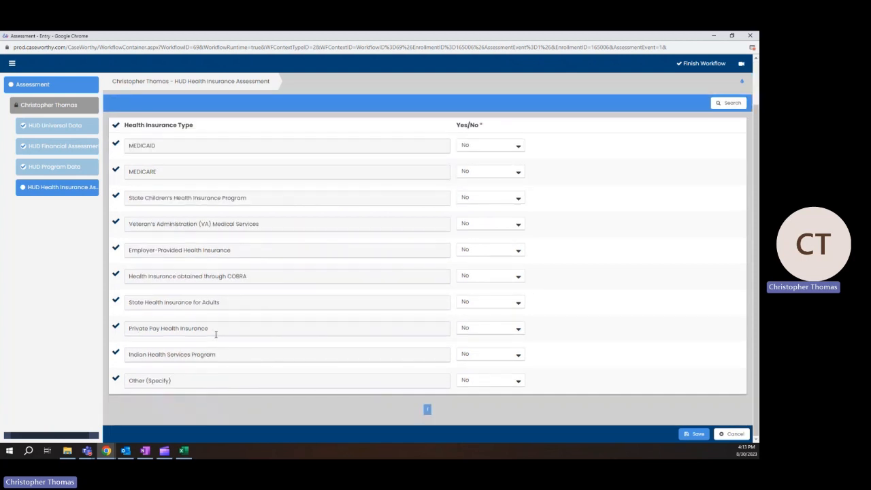
Set MEDICAID to Yes, keep Other (Specify) as No, and save the health insurance assessment
click(483, 382)
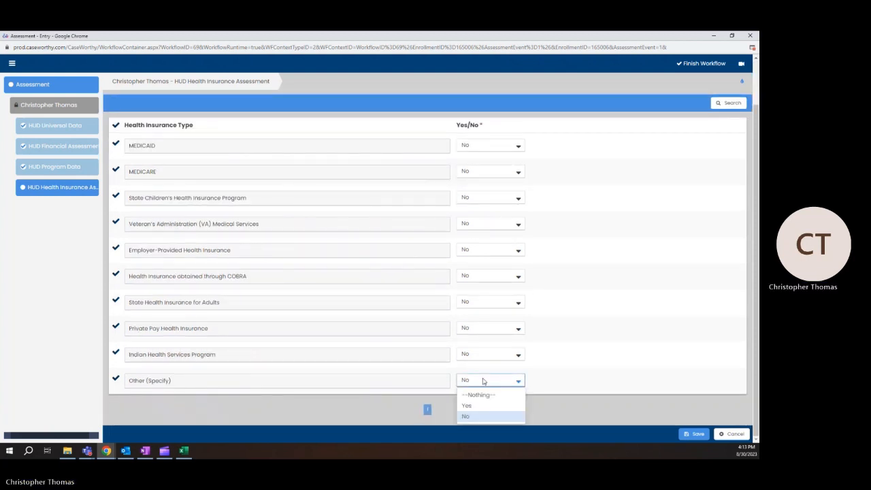
click(478, 406)
click(262, 408)
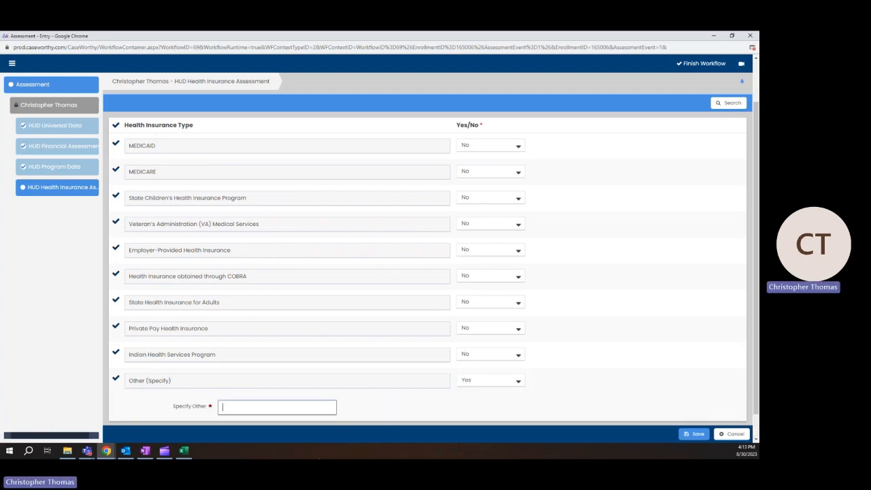
click(490, 382)
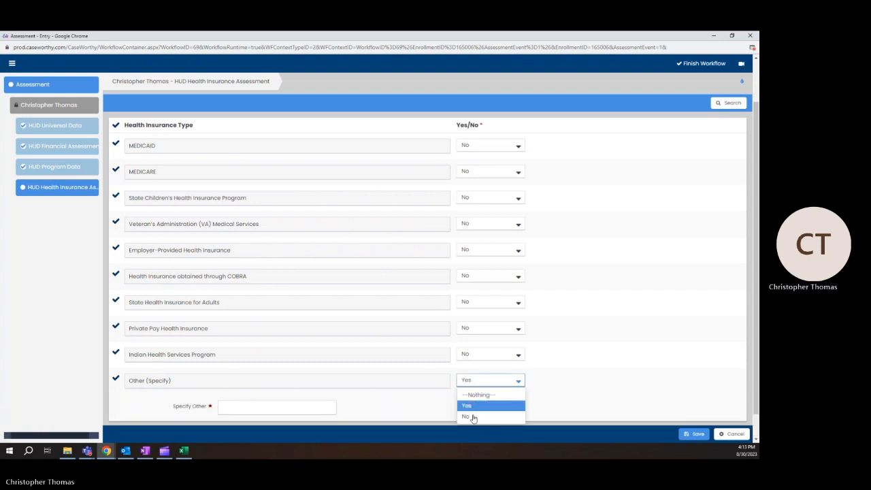
click(471, 410)
click(488, 148)
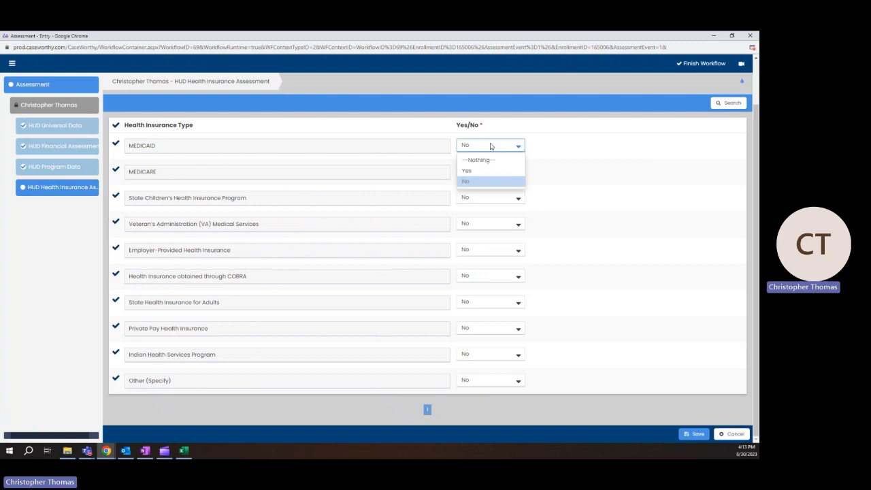
click(470, 179)
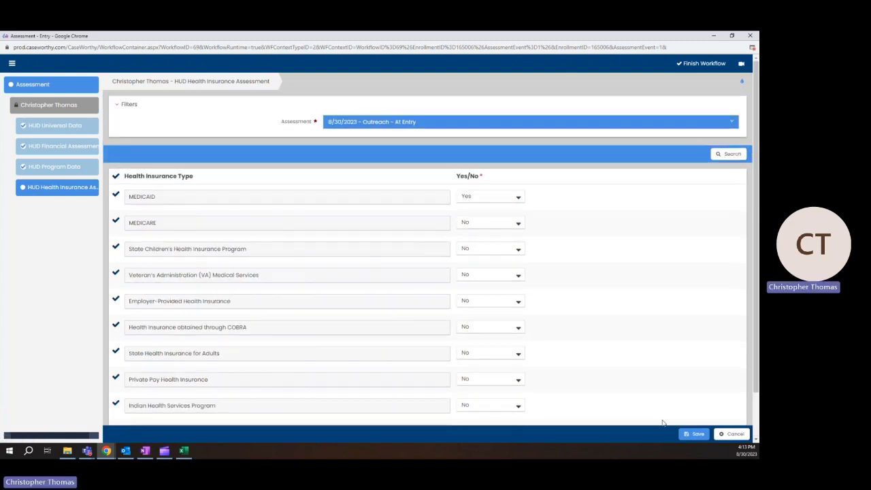
click(692, 438)
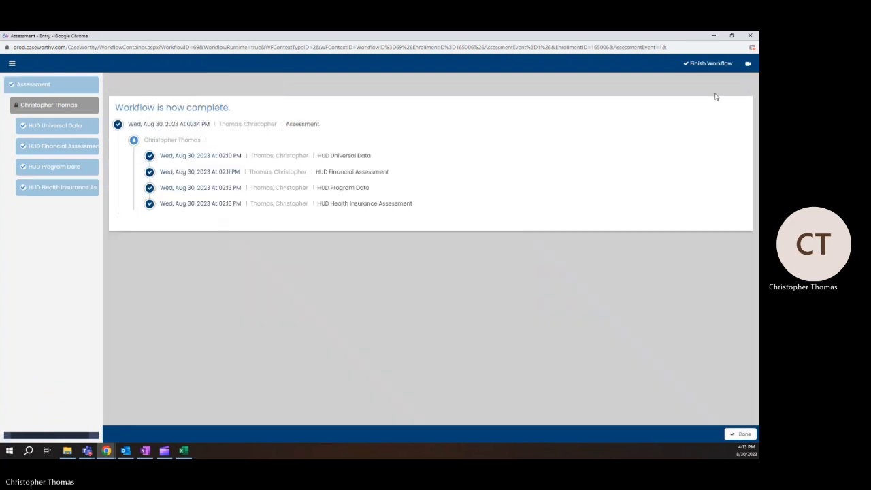
Close the completed workflow with Done to return to the client's dashboard
click(726, 69)
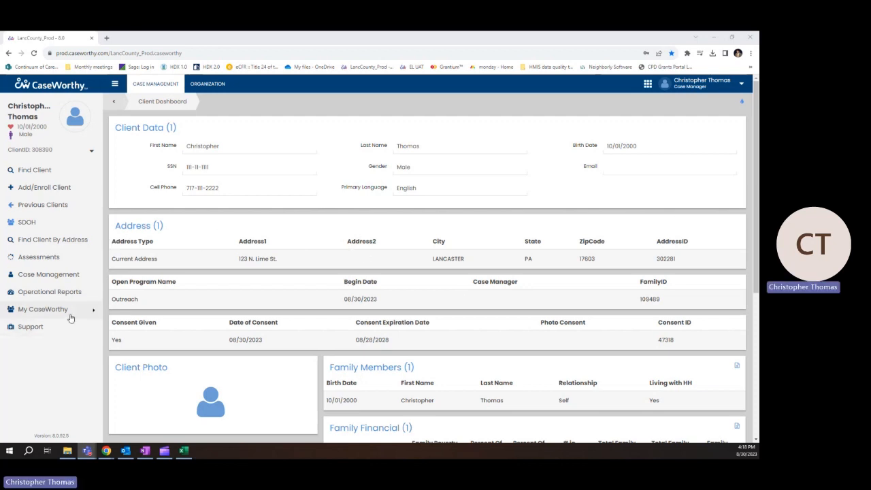
drag(112, 307, 141, 302)
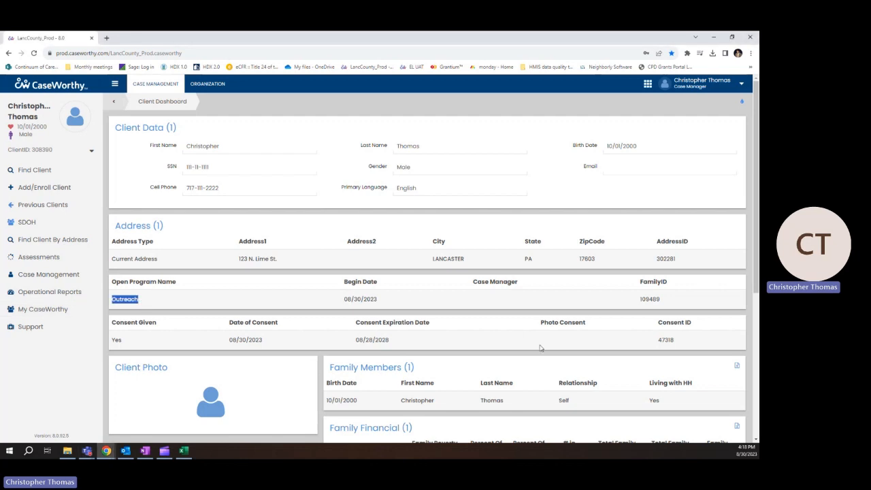
drag(344, 300, 390, 302)
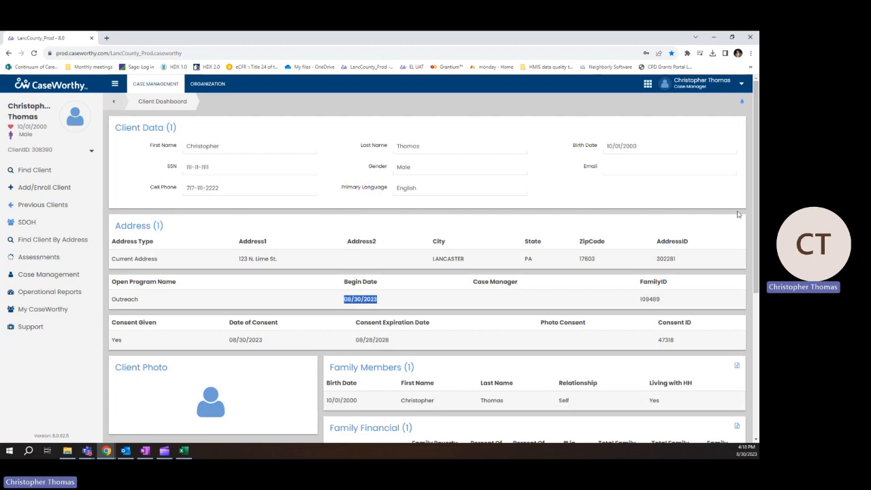
scroll(758, 218, down, 1)
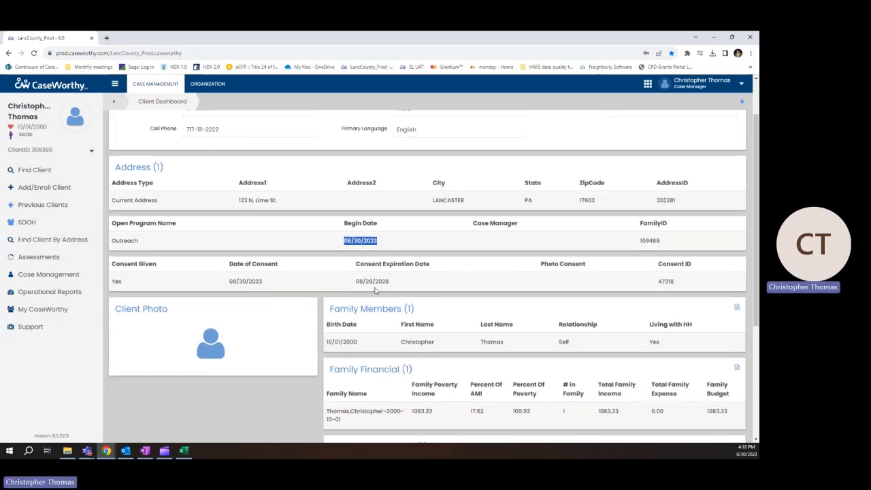
drag(356, 281, 403, 281)
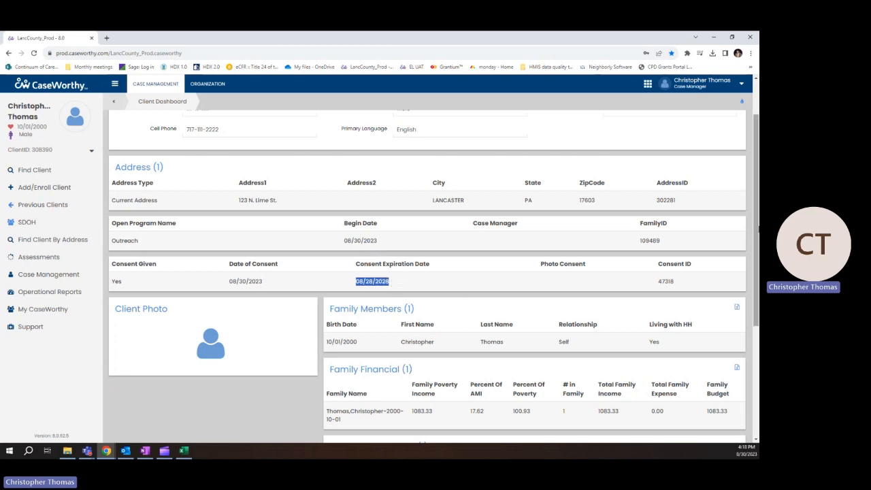
scroll(756, 221, down, 3)
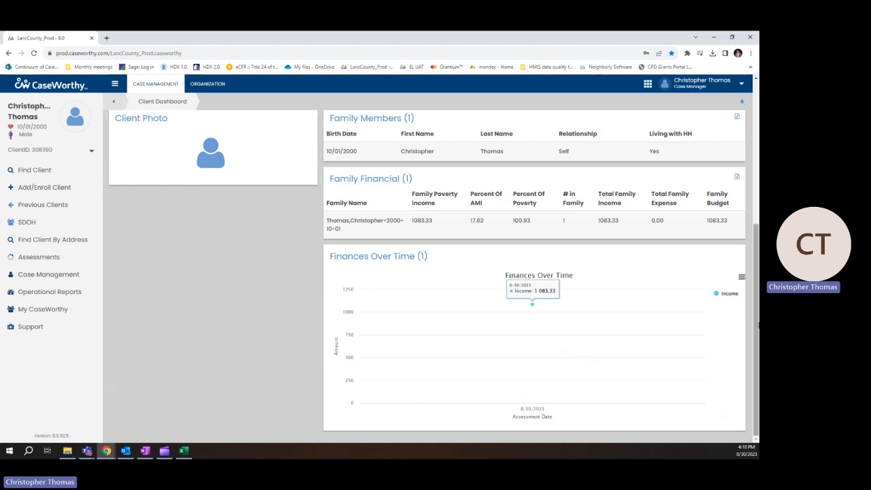
scroll(751, 342, up, 4)
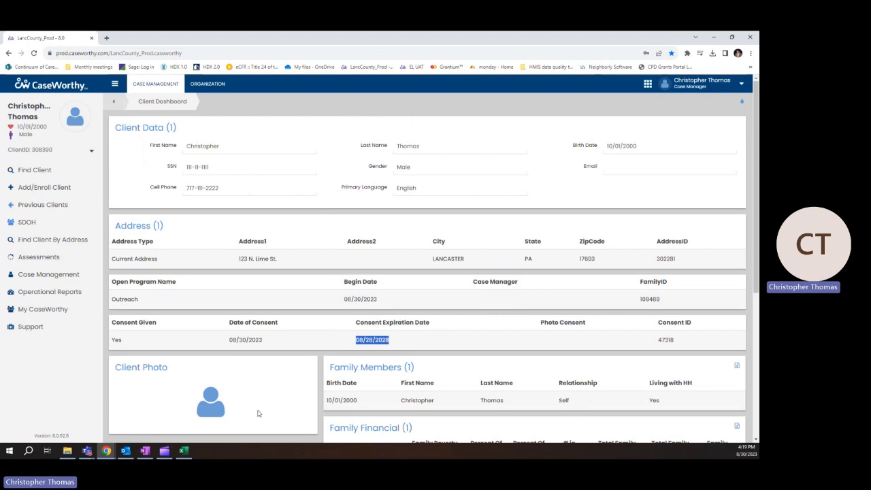
From the Outreach enrollment's Enrolled status, view its assessments, showing the 08/30/2023 At Entry assessment
click(72, 276)
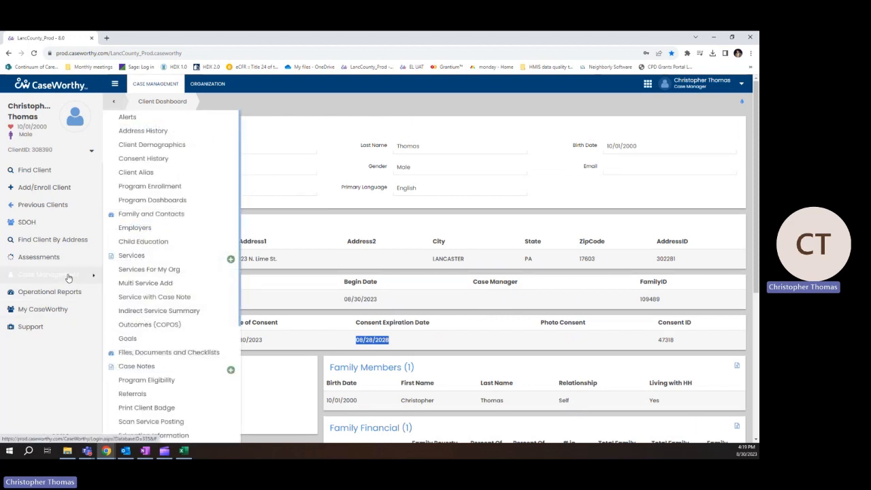
click(156, 188)
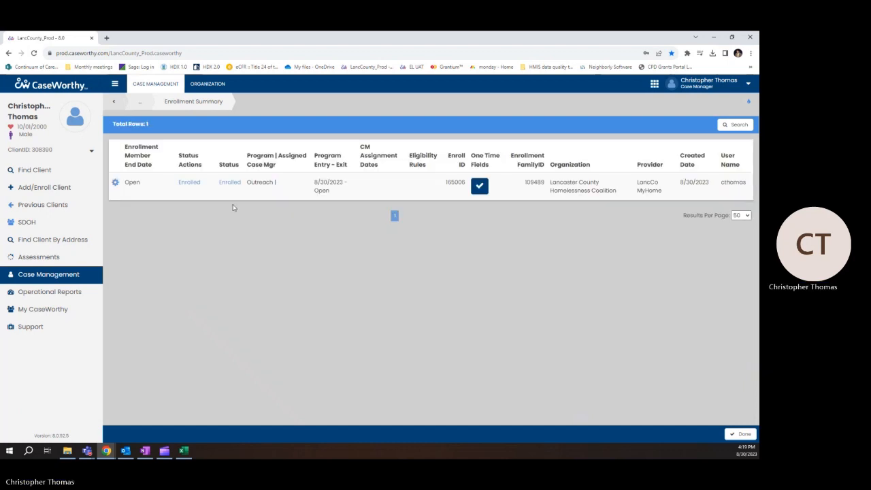
click(189, 184)
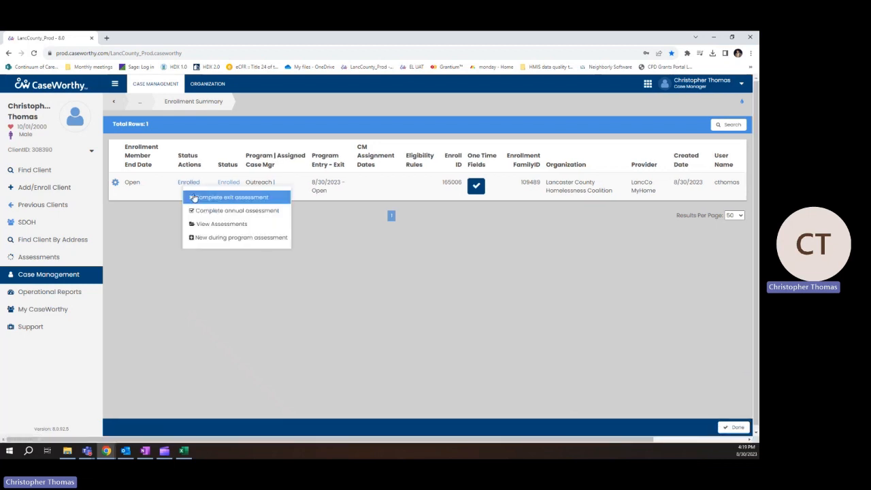
click(217, 225)
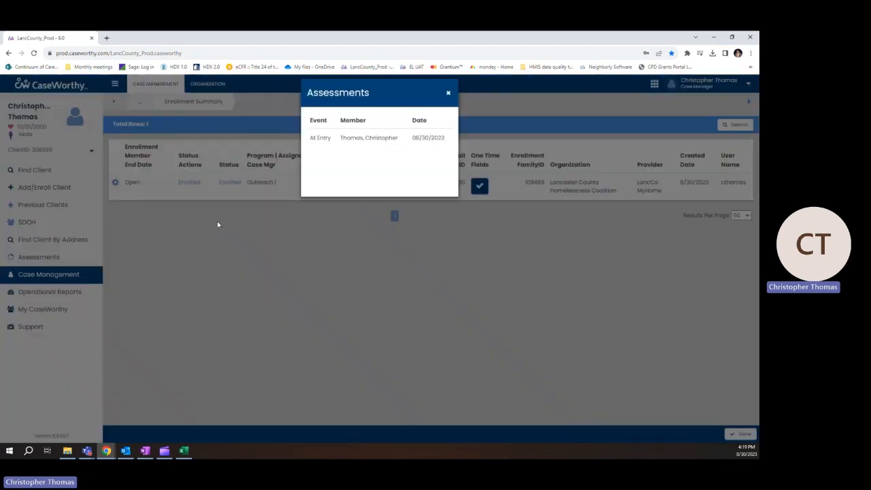
click(339, 142)
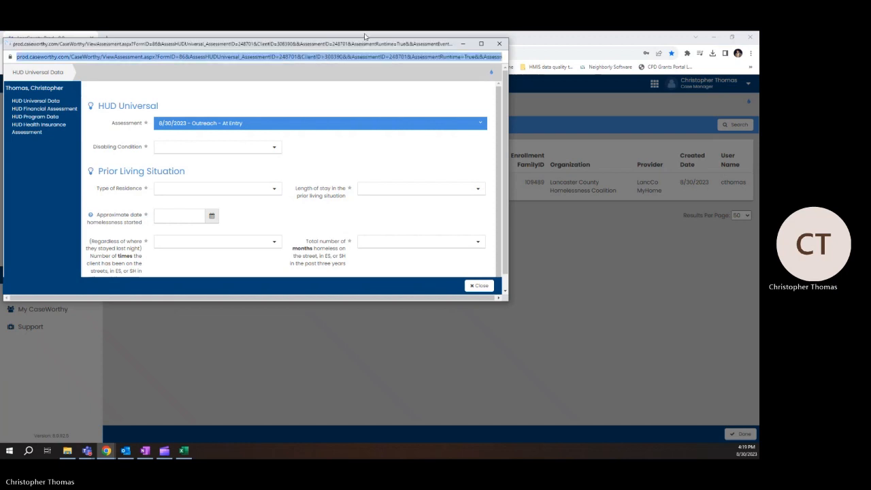
double_click(353, 44)
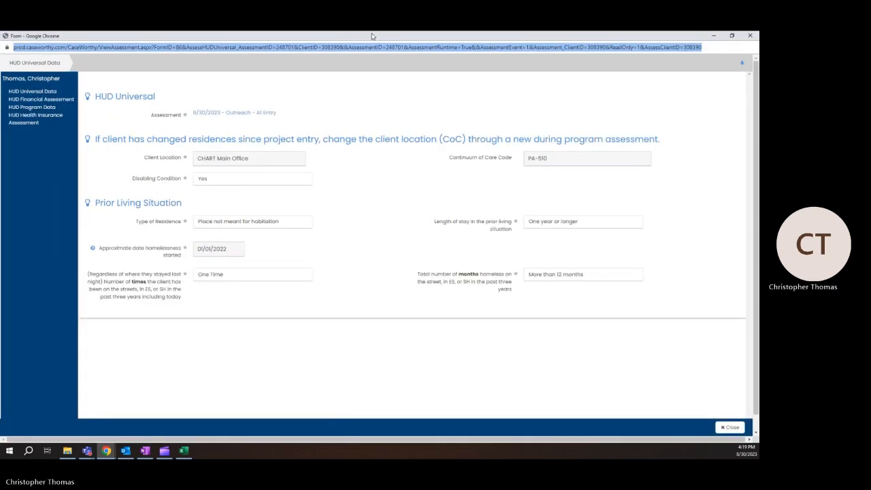
click(33, 99)
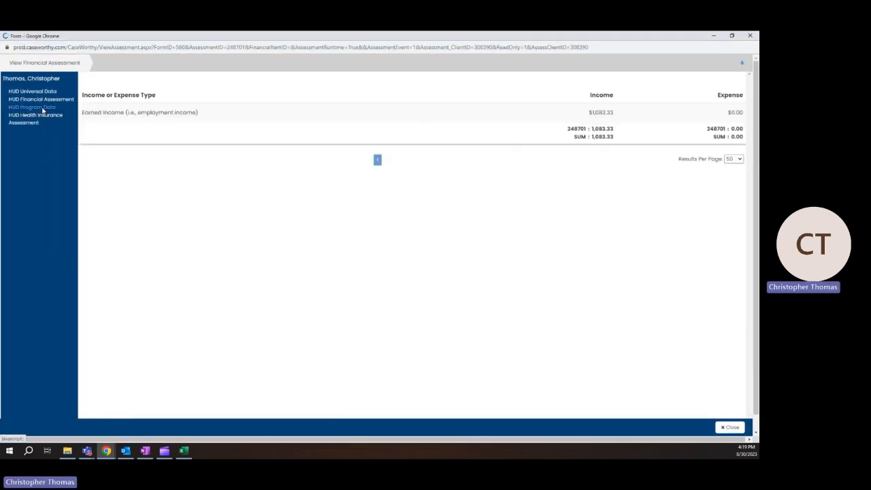
click(32, 107)
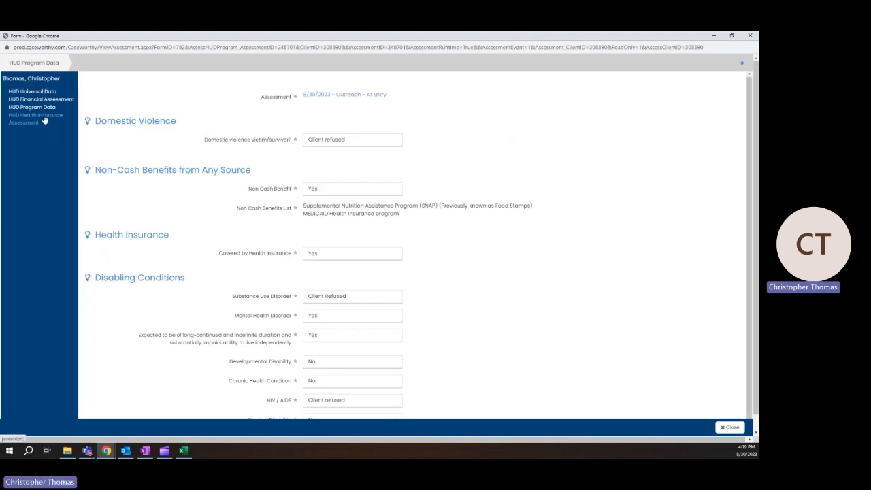
click(43, 120)
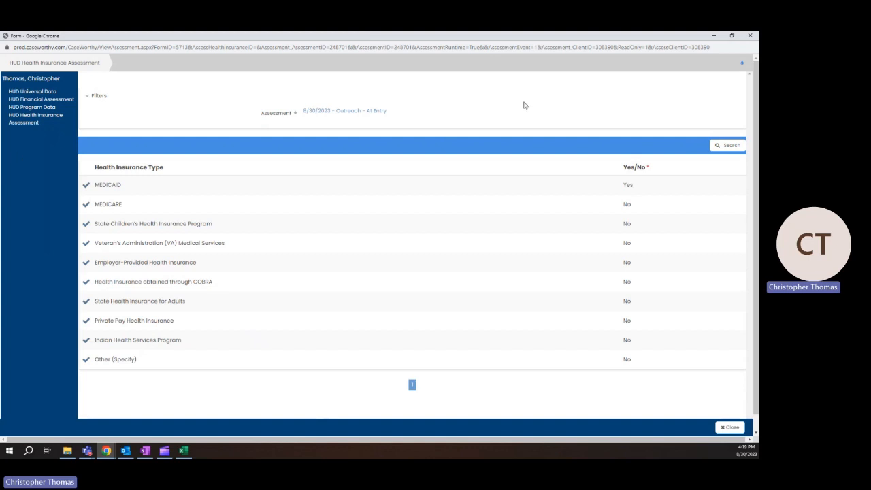
click(739, 429)
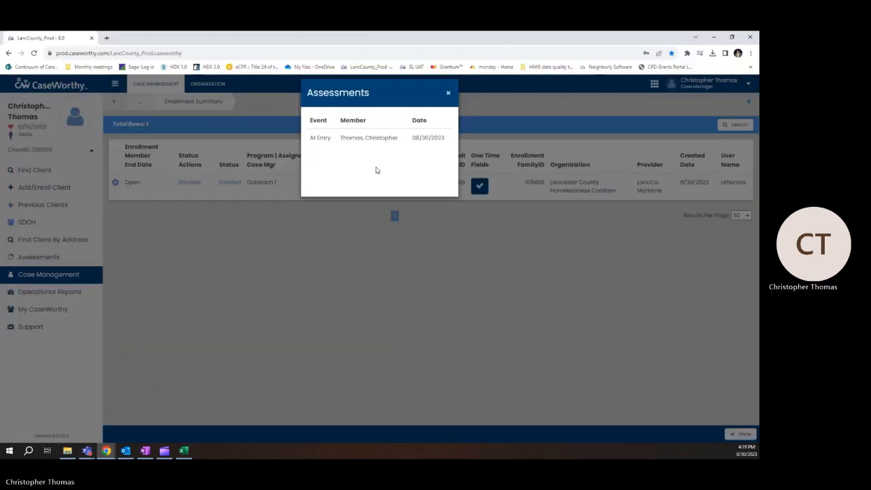
Close the Assessments dialog and go back to the Client Dashboard via the breadcrumb
click(448, 93)
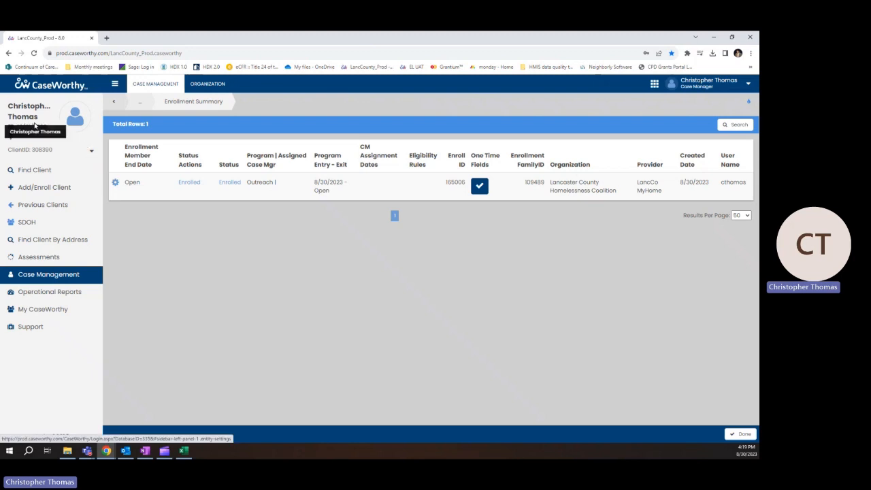
click(139, 102)
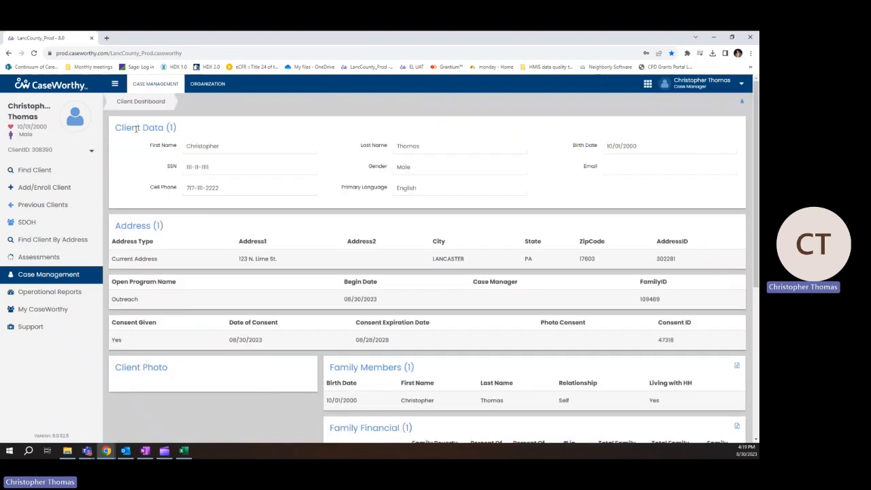